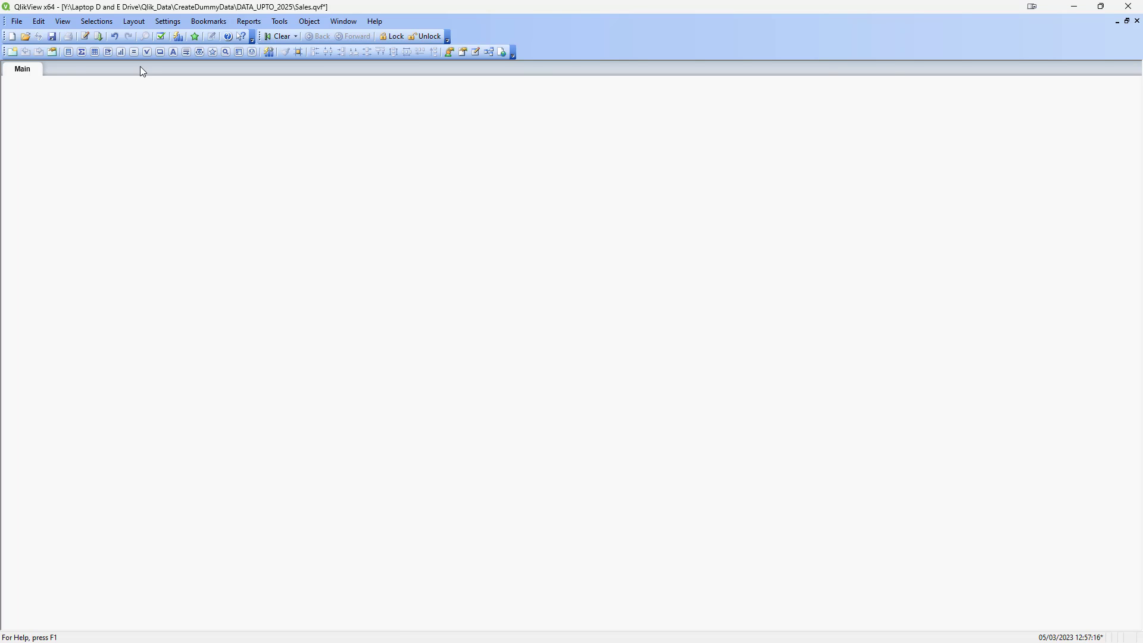
- Create a table box showing all fields of the Order table in load order, and move and enlarge it on the Main sheet
{"action": "right_click", "coordinate": [390, 187]}
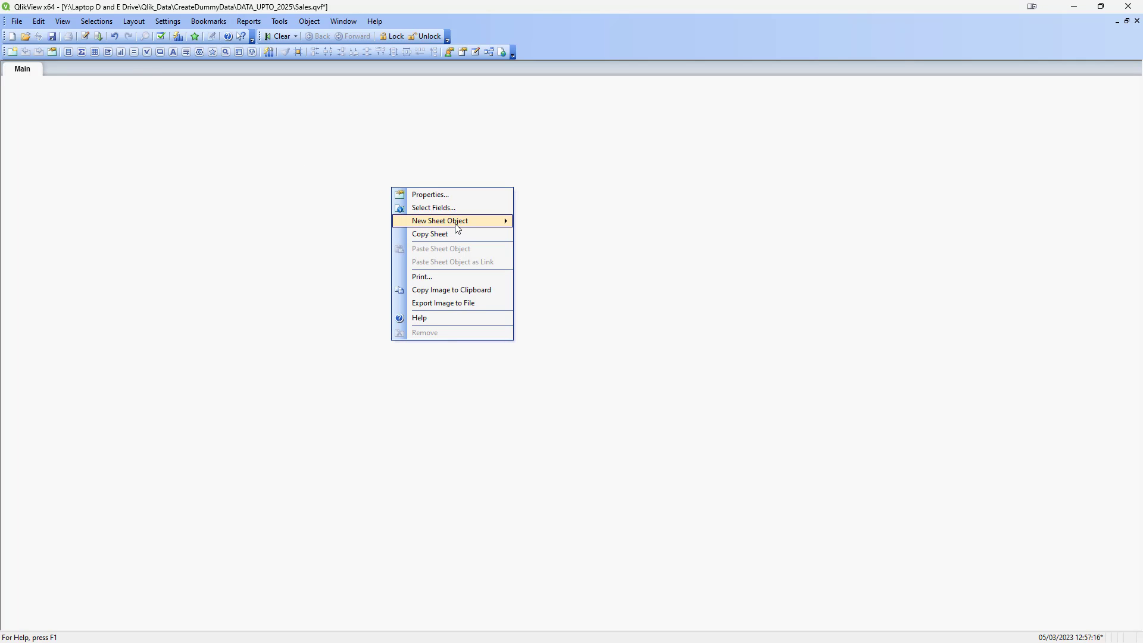
{"action": "mouse_move", "coordinate": [457, 229]}
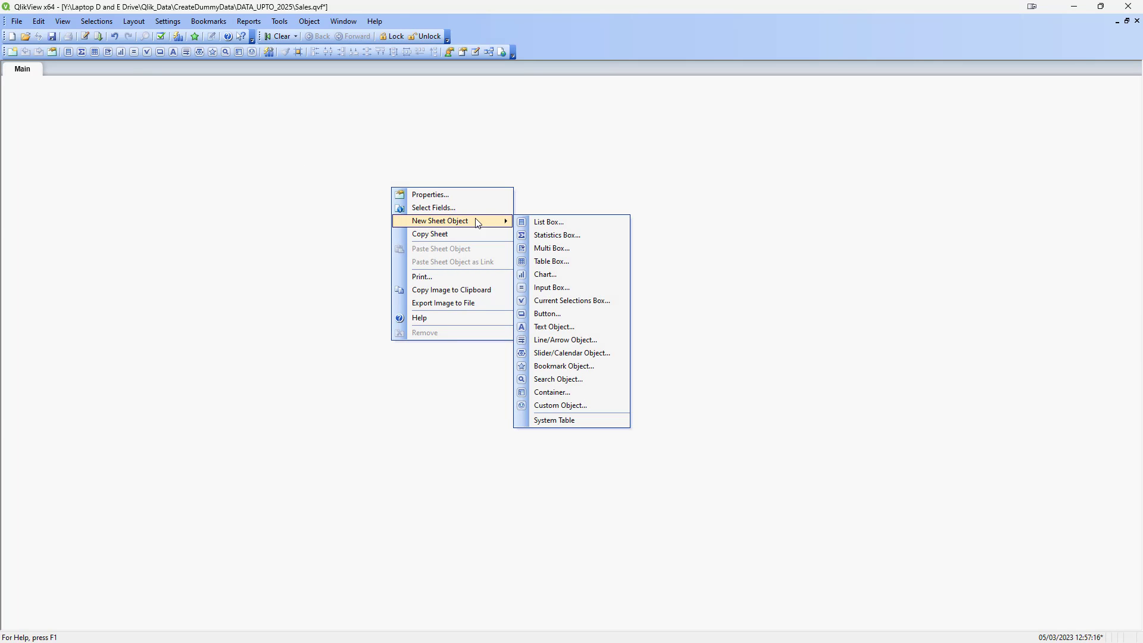
{"action": "left_click", "coordinate": [556, 263]}
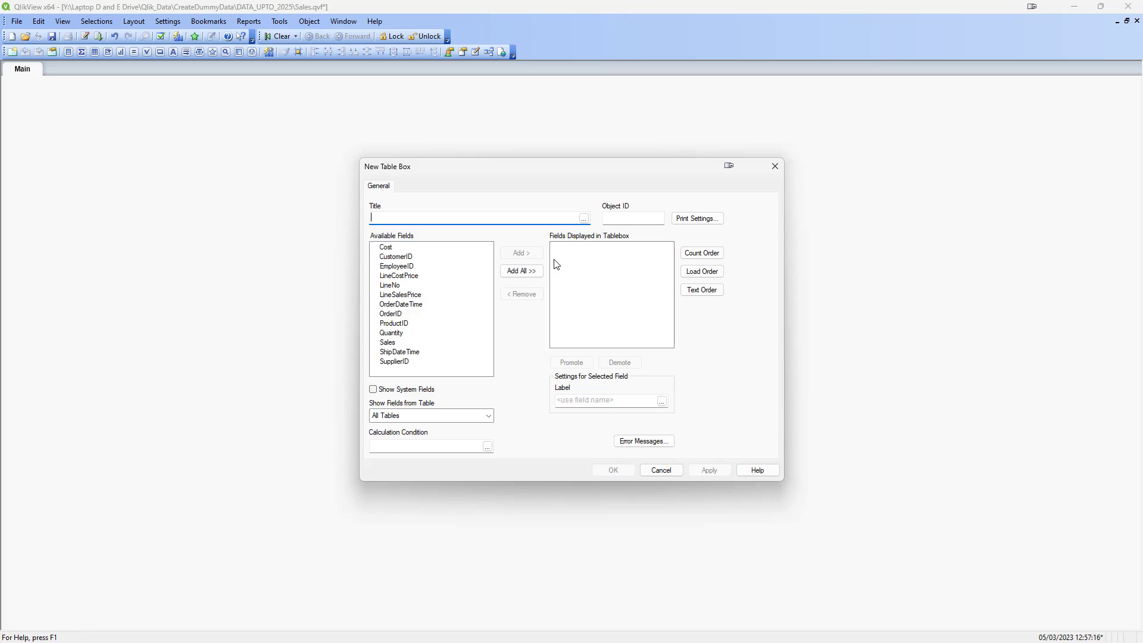
{"action": "left_click", "coordinate": [436, 410]}
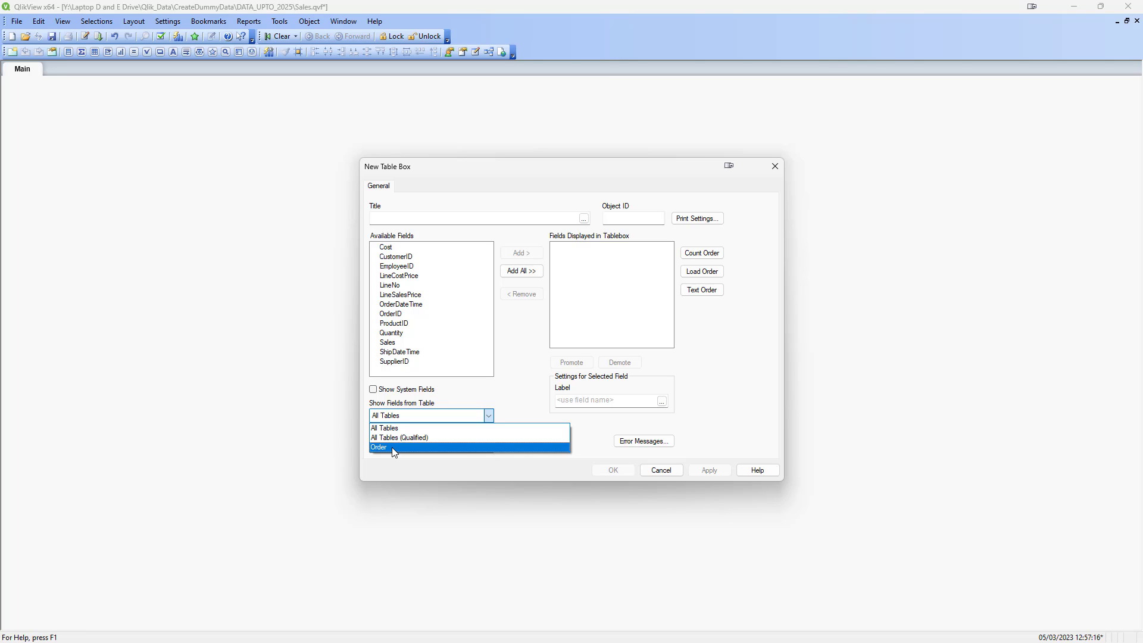
{"action": "left_click", "coordinate": [393, 452]}
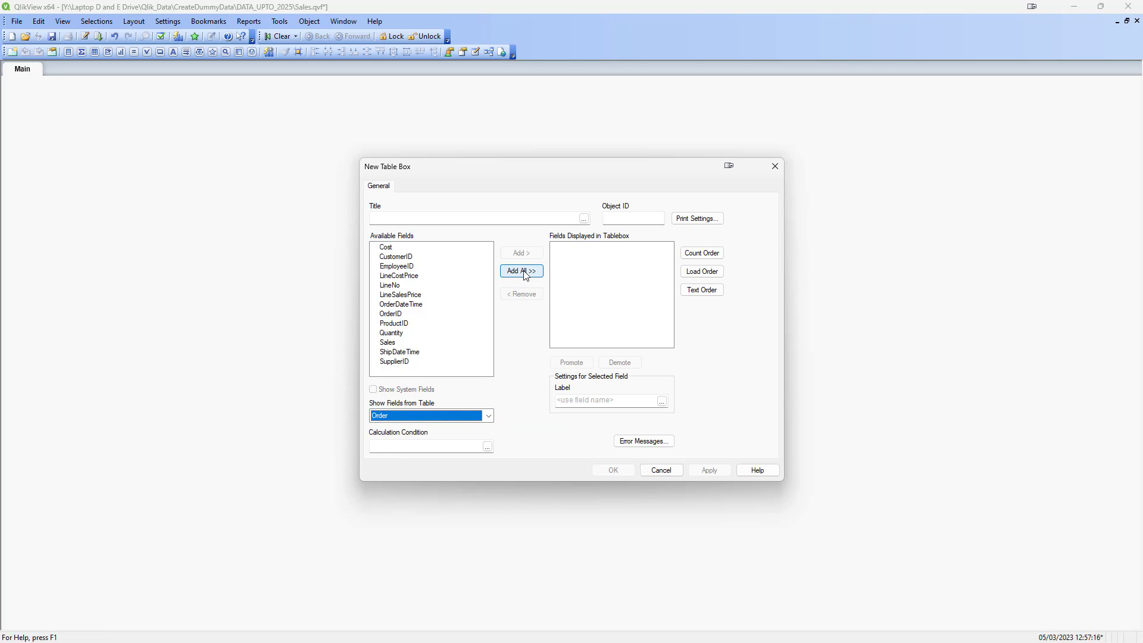
{"action": "left_click", "coordinate": [522, 270]}
{"action": "left_click", "coordinate": [702, 272]}
{"action": "left_click", "coordinate": [613, 470]}
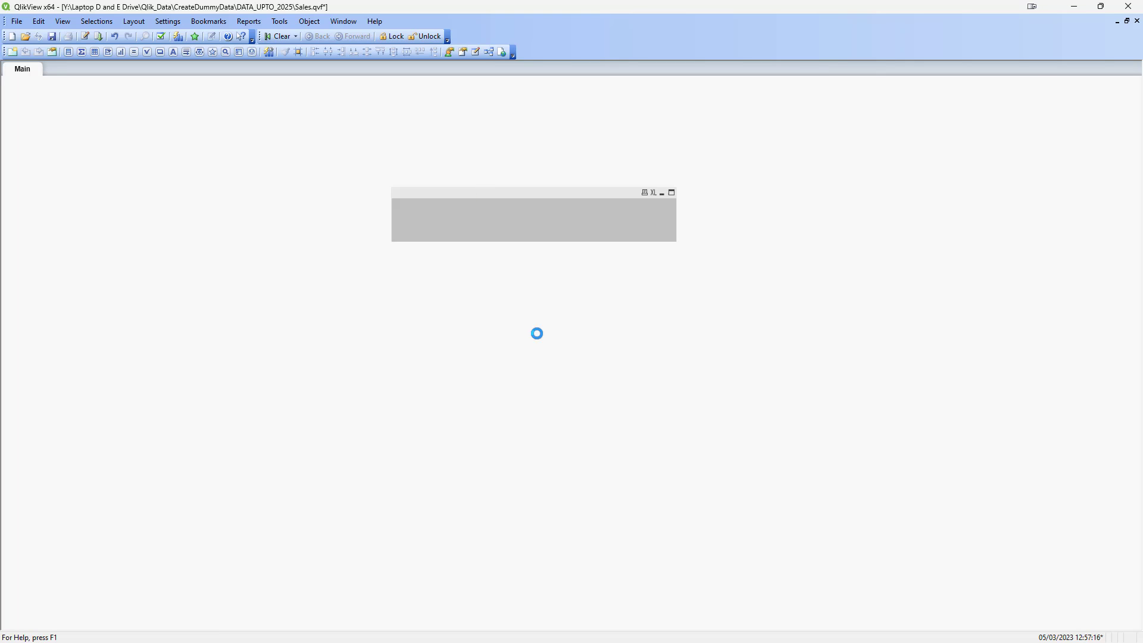
{"action": "left_click_drag", "start_coordinate": [474, 189], "coordinate": [388, 179]}
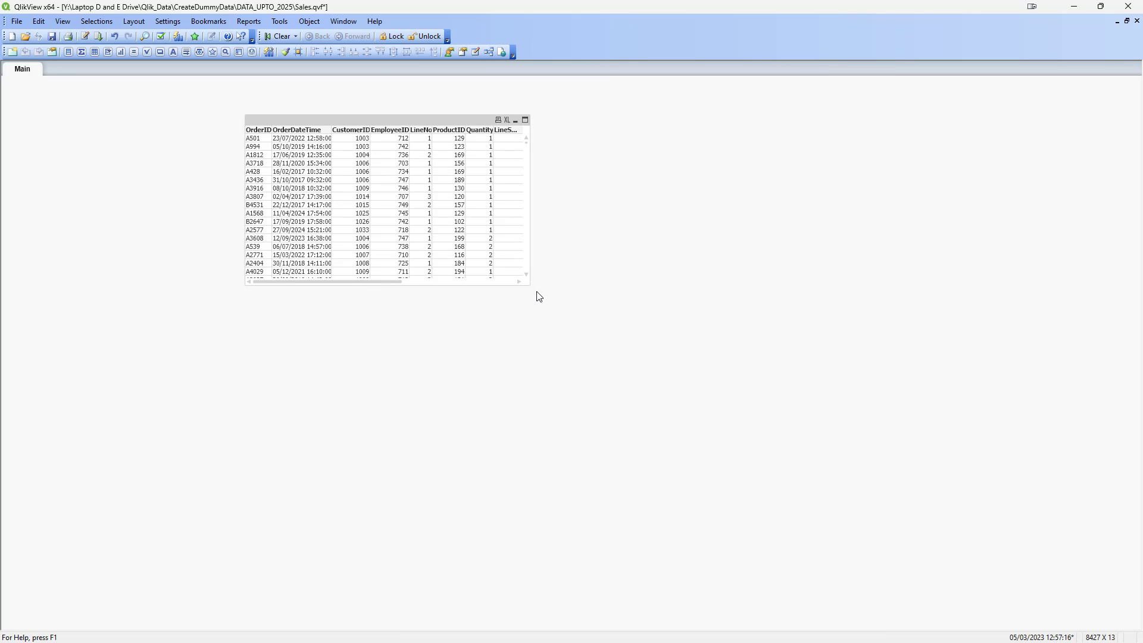
{"action": "left_click_drag", "start_coordinate": [527, 278], "coordinate": [927, 462]}
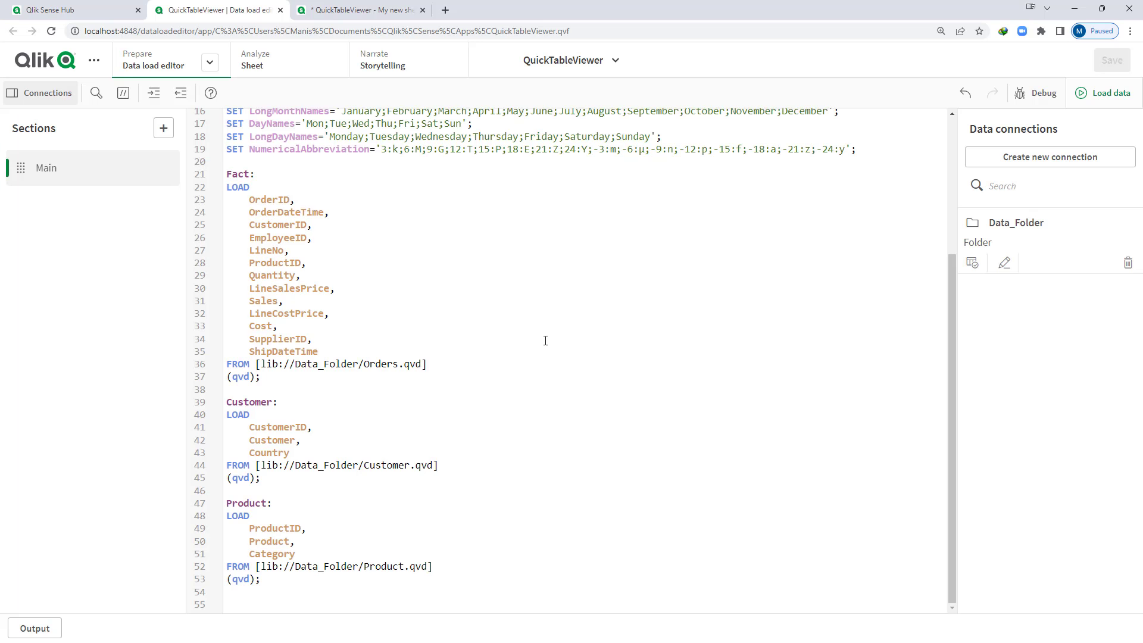
- In the QuickTableViewer load script in Qlik Sense, examine the Orders, Customer and Product QVD sources
{"action": "double_click", "coordinate": [383, 362]}
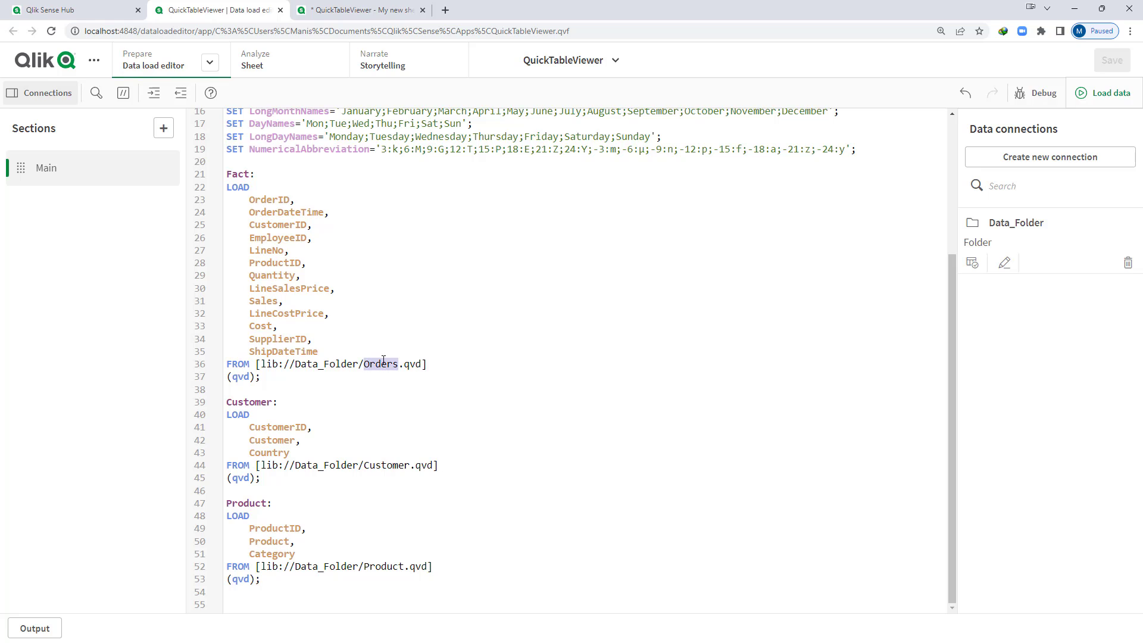
{"action": "double_click", "coordinate": [386, 466]}
{"action": "double_click", "coordinate": [395, 566]}
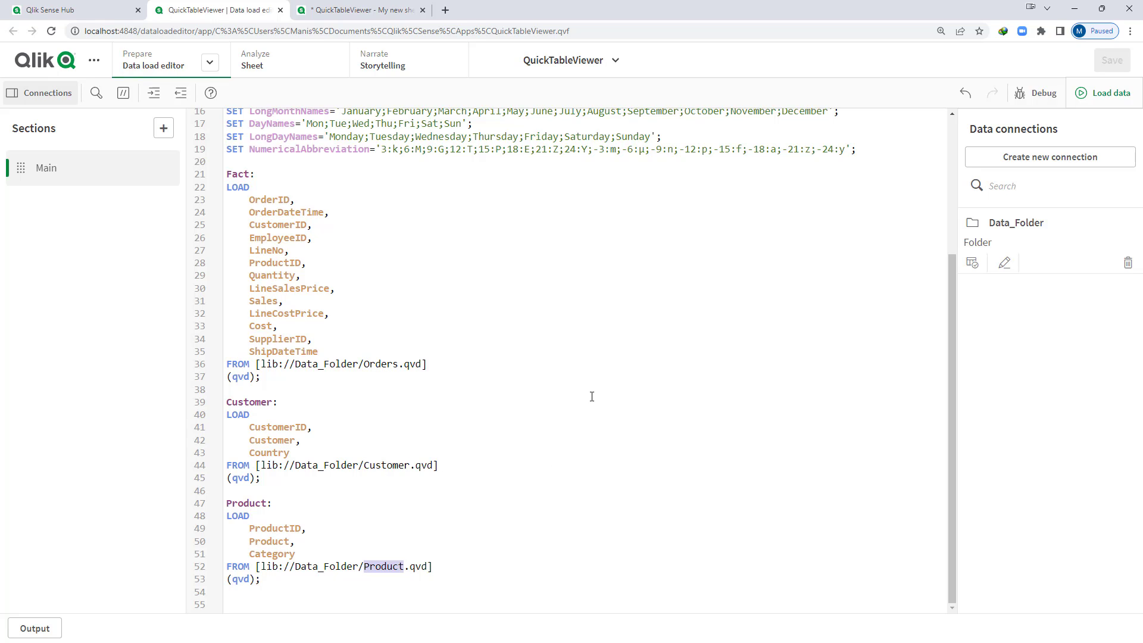
- Add a table object to the empty QuickTableViewer sheet and enlarge it to 24 x 12 grid cells
{"action": "key", "text": "ctrl+Tab"}
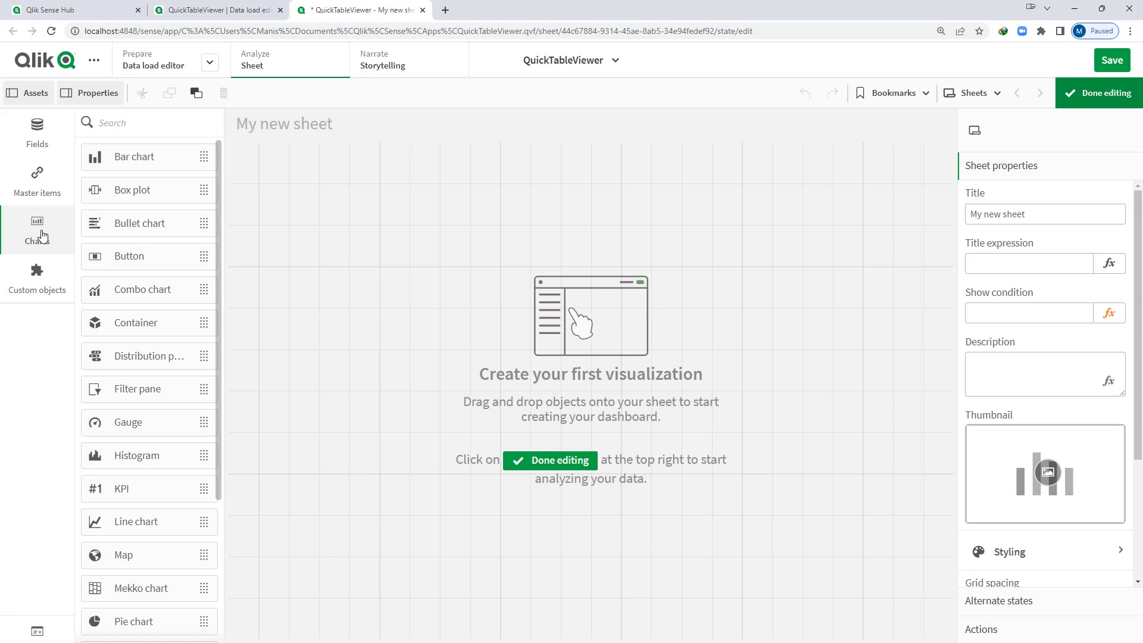
{"action": "scroll", "coordinate": [167, 334], "scroll_direction": "down", "scroll_amount": 3}
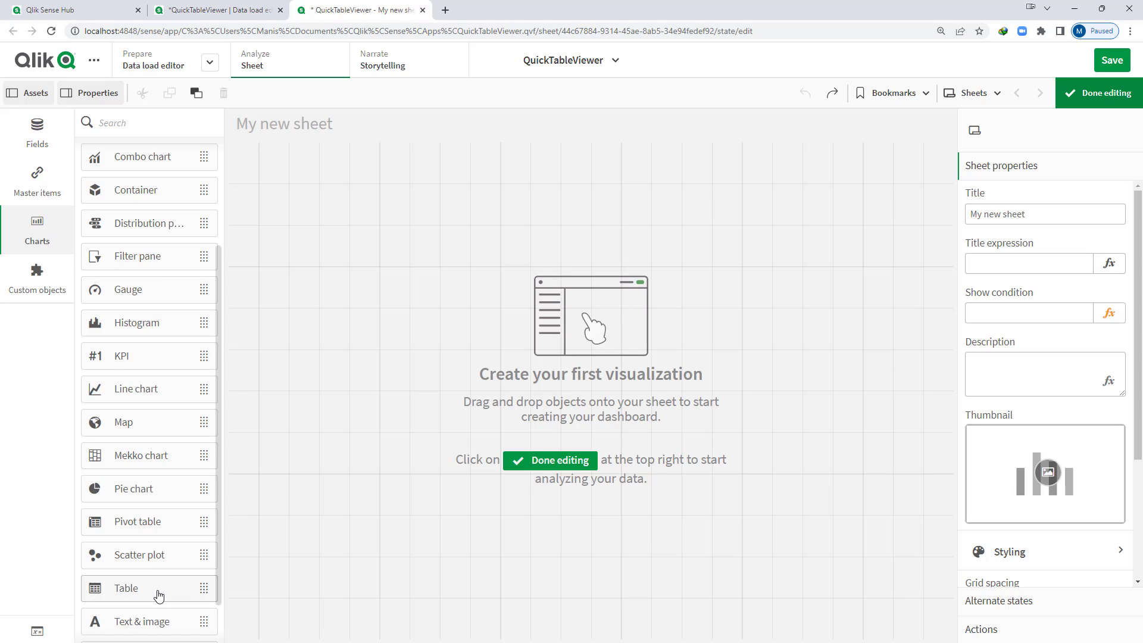
{"action": "left_click_drag", "start_coordinate": [160, 591], "coordinate": [392, 262]}
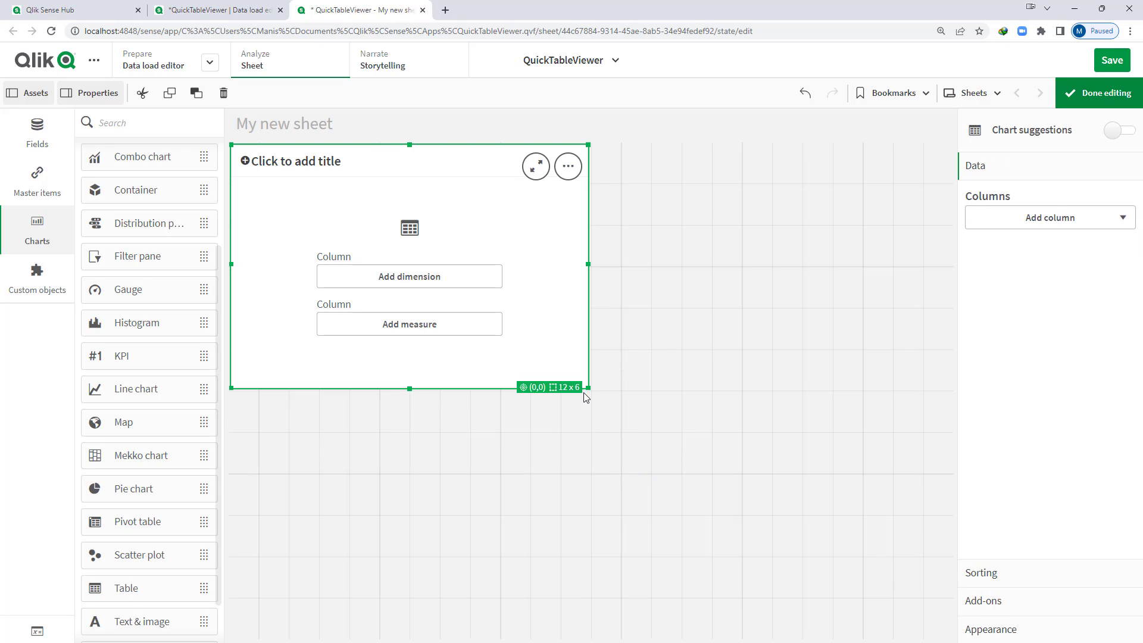
{"action": "left_click_drag", "start_coordinate": [584, 393], "coordinate": [1042, 636]}
- Filter the available fields to the Fact table and add Cost as the first column of the table
{"action": "left_click", "coordinate": [36, 134]}
{"action": "left_click", "coordinate": [149, 174]}
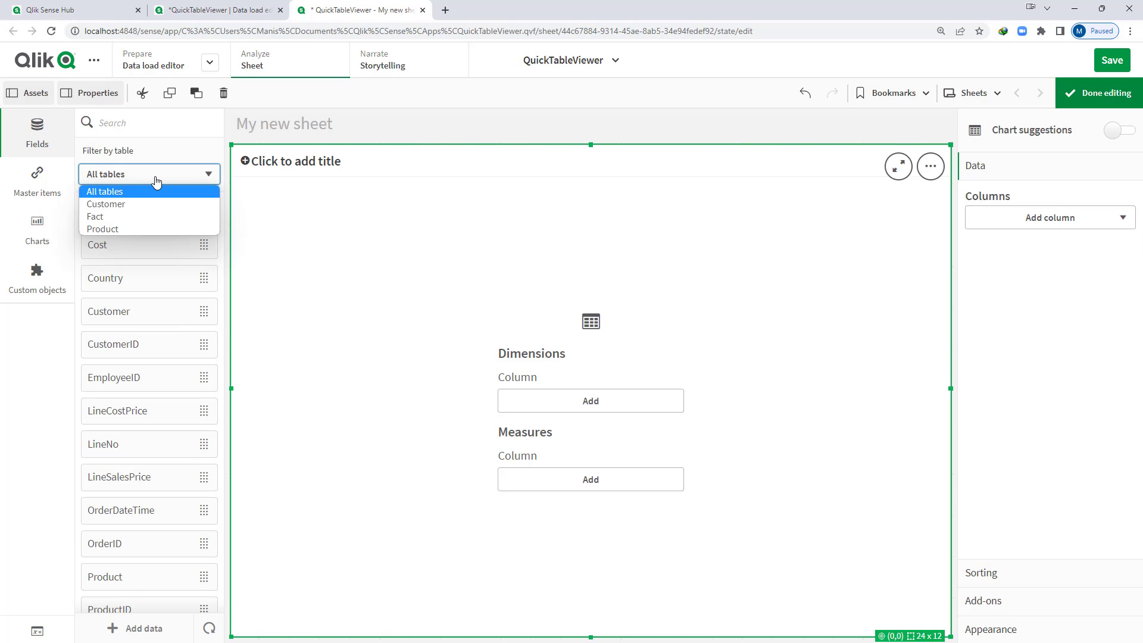
{"action": "left_click", "coordinate": [115, 216]}
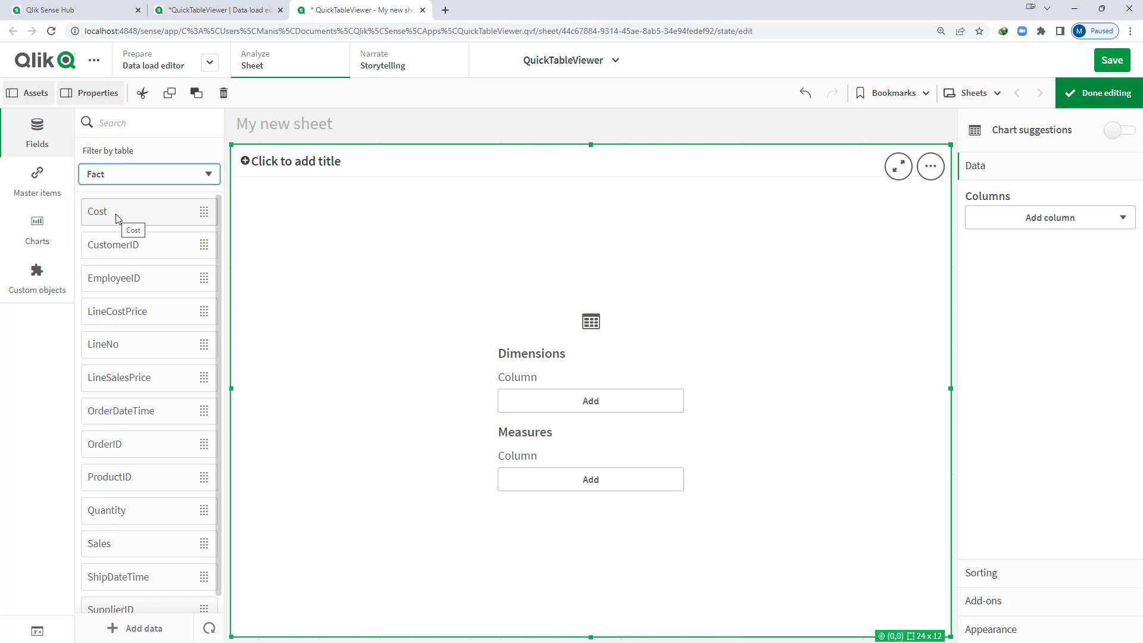
{"action": "left_click_drag", "start_coordinate": [126, 222], "coordinate": [483, 317]}
{"action": "left_click", "coordinate": [508, 359]}
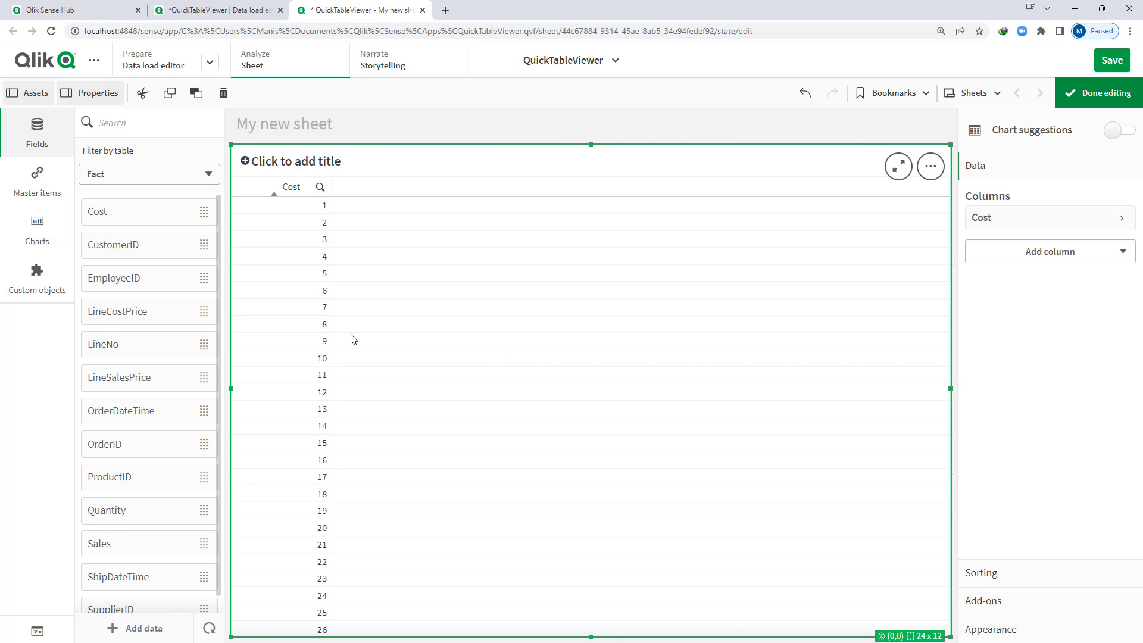
- Add CustomerID, EmployeeID, LineCostPrice and LineNo as further columns of the table
{"action": "left_click_drag", "start_coordinate": [179, 253], "coordinate": [521, 356]}
{"action": "left_click", "coordinate": [520, 350]}
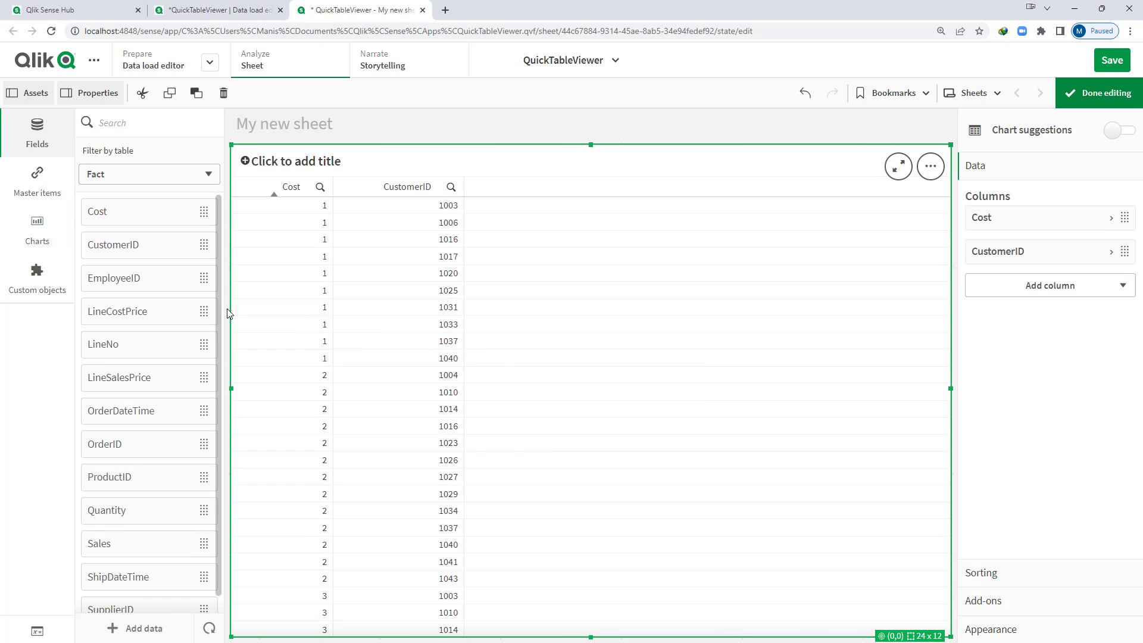
{"action": "left_click_drag", "start_coordinate": [153, 285], "coordinate": [517, 403]}
{"action": "left_click", "coordinate": [524, 351]}
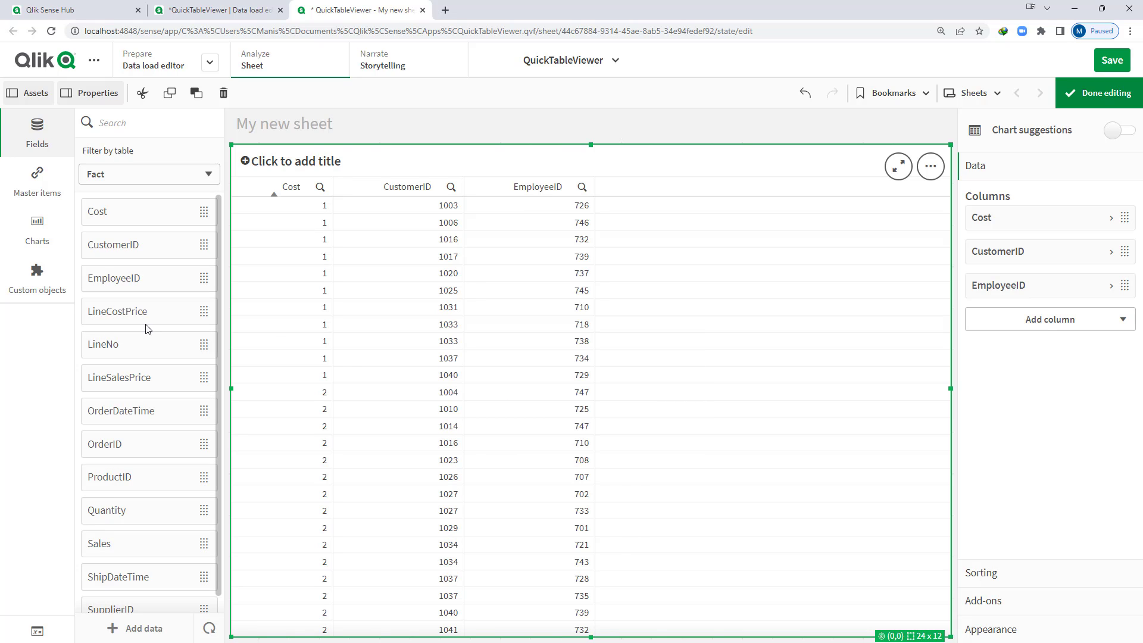
{"action": "left_click_drag", "start_coordinate": [143, 319], "coordinate": [548, 350]}
{"action": "left_click", "coordinate": [548, 350]}
{"action": "left_click_drag", "start_coordinate": [163, 341], "coordinate": [548, 355]}
{"action": "left_click", "coordinate": [548, 351]}
- Add LineSalesPrice, OrderDateTime, OrderID and ProductID columns to the table and finish editing the sheet
{"action": "left_click_drag", "start_coordinate": [205, 368], "coordinate": [491, 357]}
{"action": "left_click", "coordinate": [509, 347]}
{"action": "left_click_drag", "start_coordinate": [157, 411], "coordinate": [536, 388]}
{"action": "left_click", "coordinate": [518, 347]}
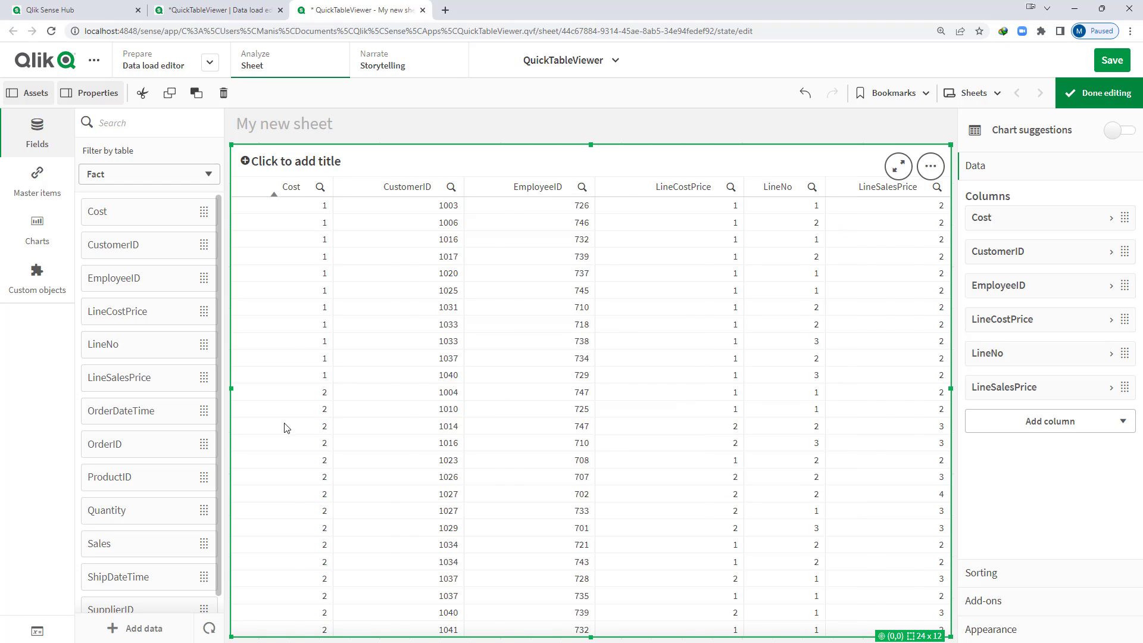
{"action": "left_click_drag", "start_coordinate": [176, 447], "coordinate": [537, 395]}
{"action": "left_click", "coordinate": [518, 347]}
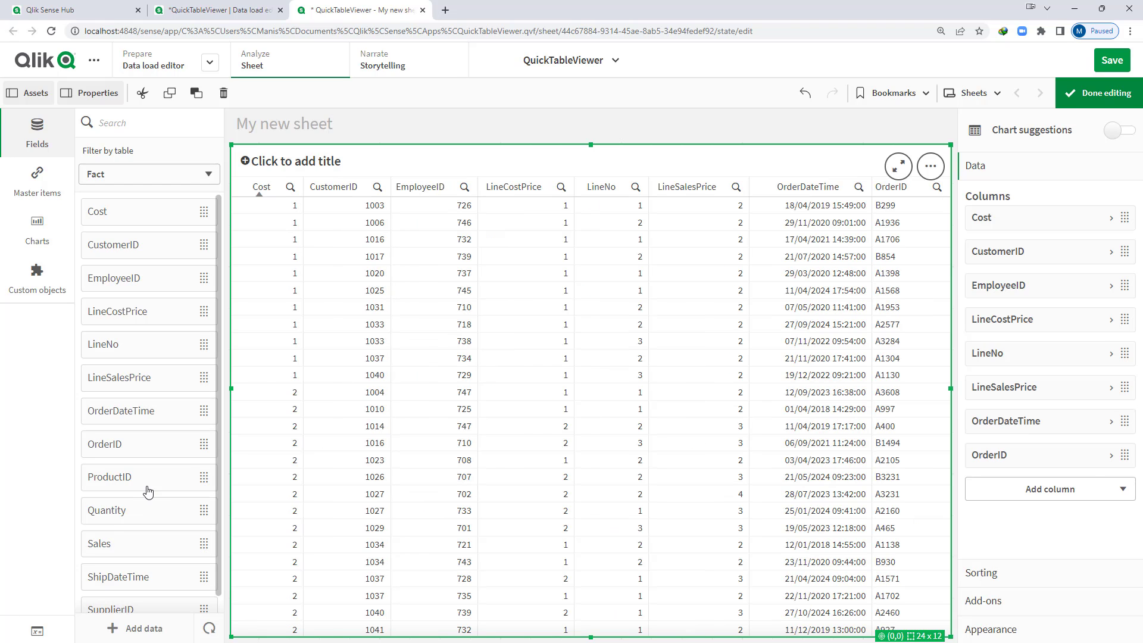
{"action": "left_click_drag", "start_coordinate": [150, 480], "coordinate": [542, 361]}
{"action": "left_click", "coordinate": [539, 352]}
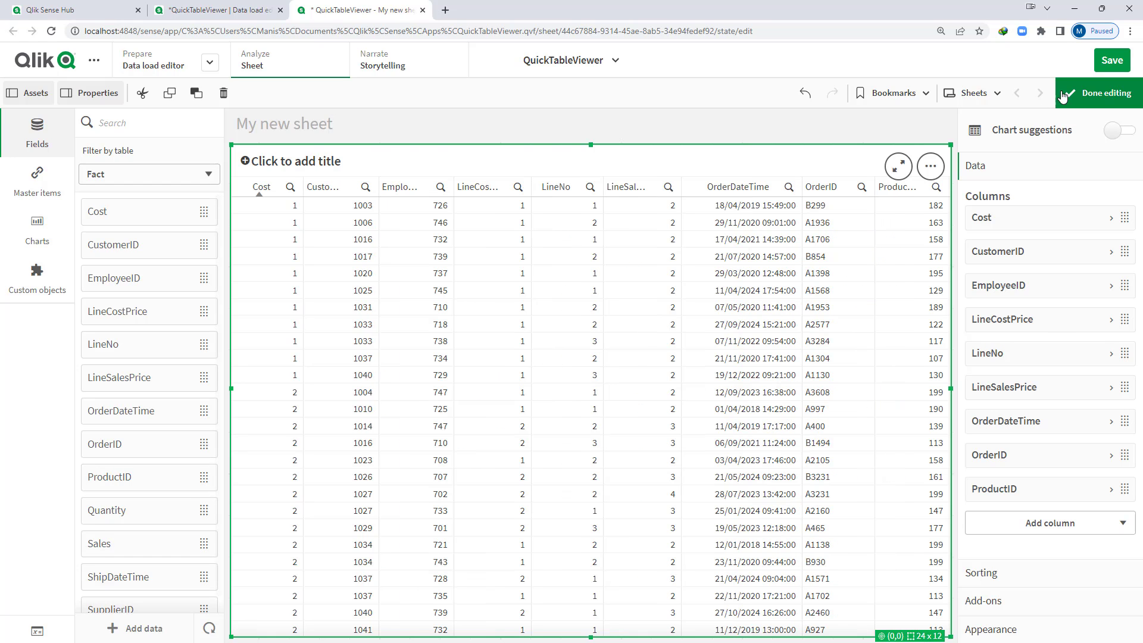
{"action": "left_click", "coordinate": [1098, 93]}
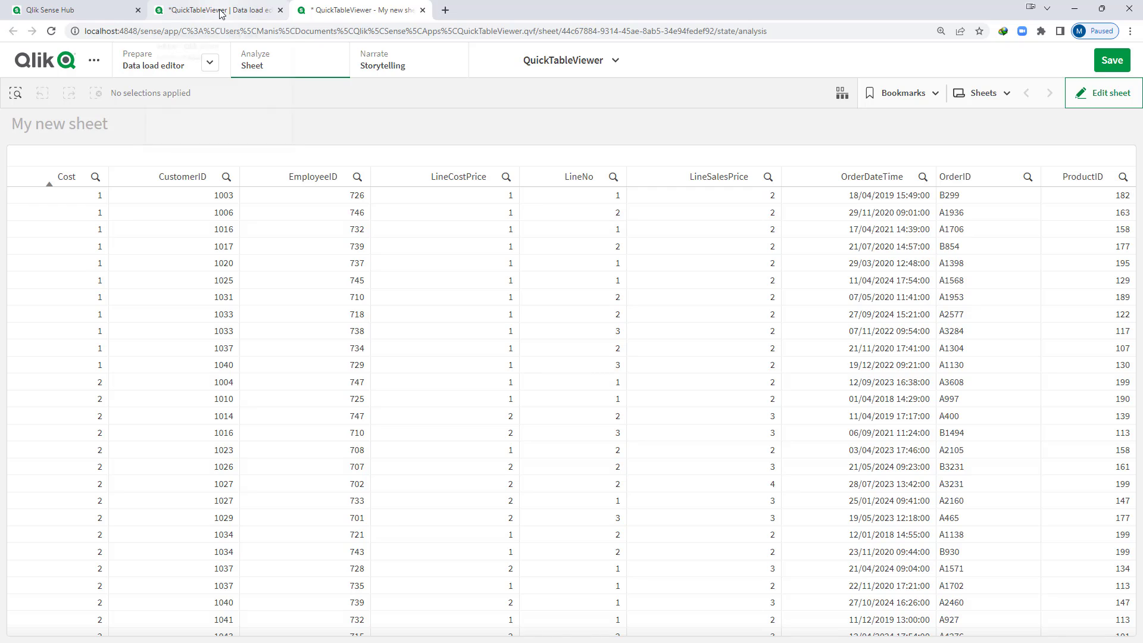
- Comment out the EmployeeID field in the Fact load statement and reload the data
{"action": "left_click", "coordinate": [194, 12]}
{"action": "left_click", "coordinate": [250, 263]}
{"action": "left_click", "coordinate": [249, 238]}
{"action": "type", "text": "//EmployeeID,"}
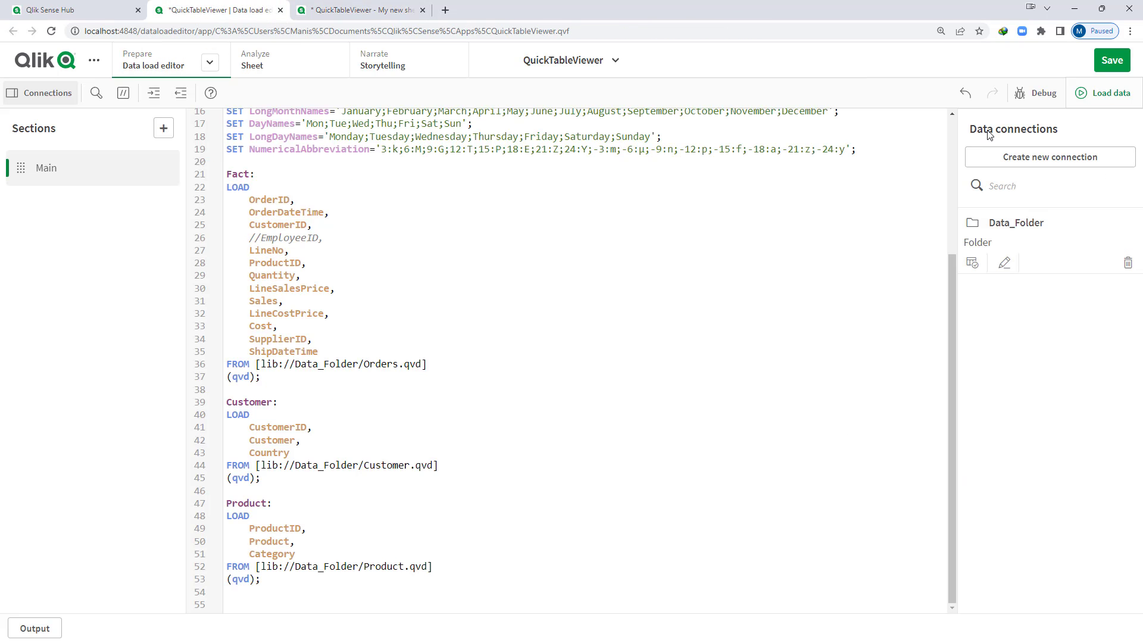
{"action": "left_click", "coordinate": [1099, 100]}
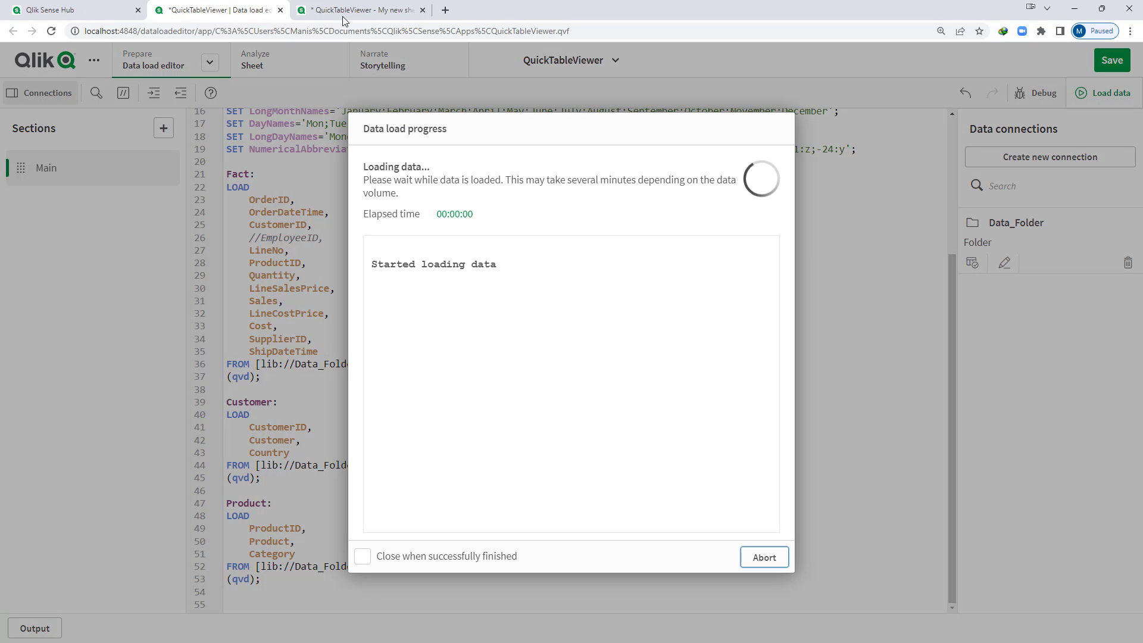
- Edit the sheet and delete the invalid EmployeeID dimension from the table's columns
{"action": "left_click", "coordinate": [343, 16]}
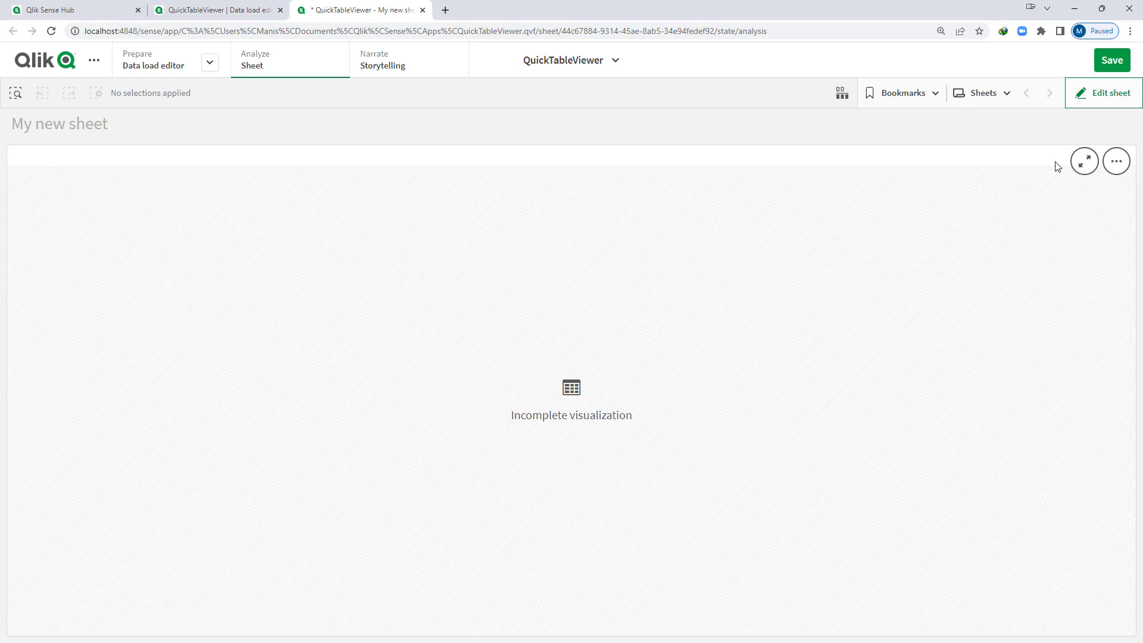
{"action": "left_click", "coordinate": [1088, 95]}
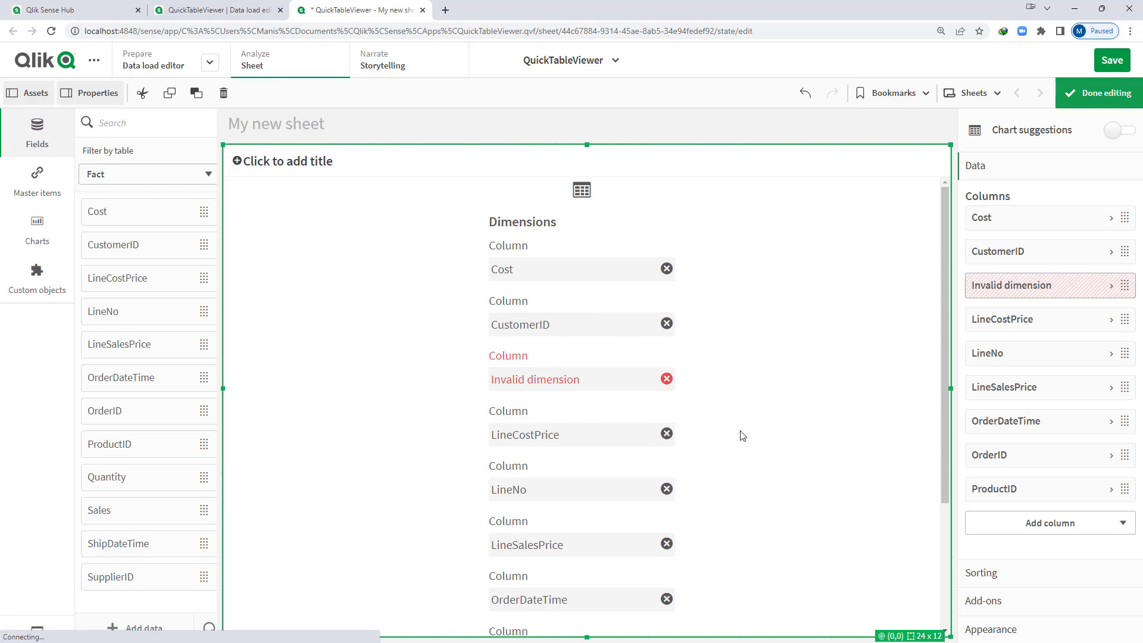
{"action": "left_click", "coordinate": [995, 287]}
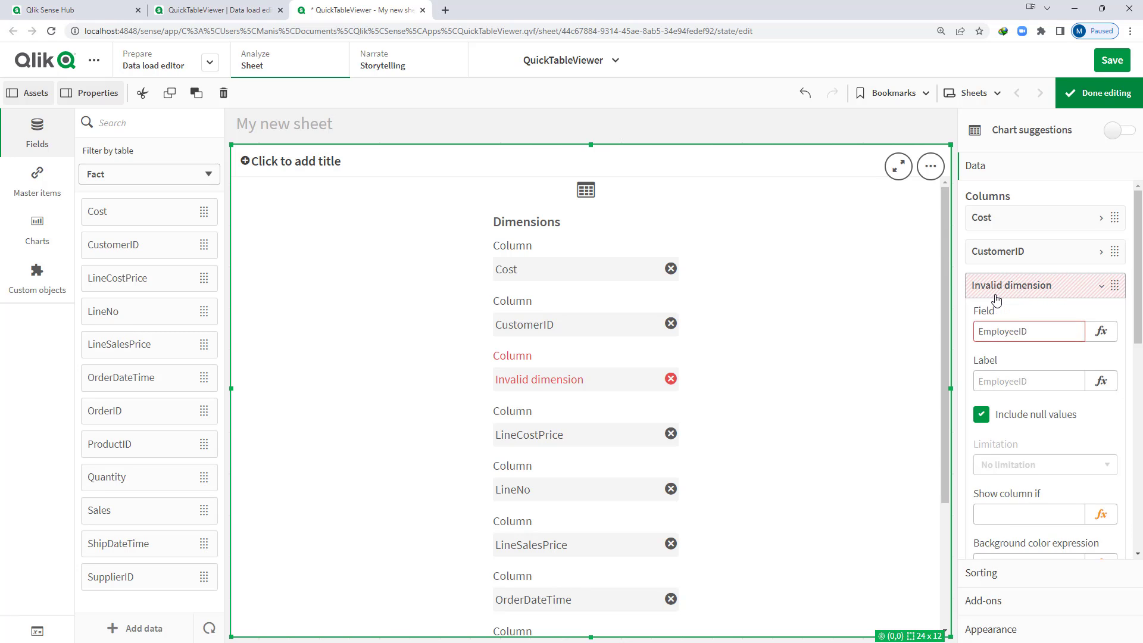
{"action": "left_click", "coordinate": [997, 289]}
{"action": "right_click", "coordinate": [997, 288]}
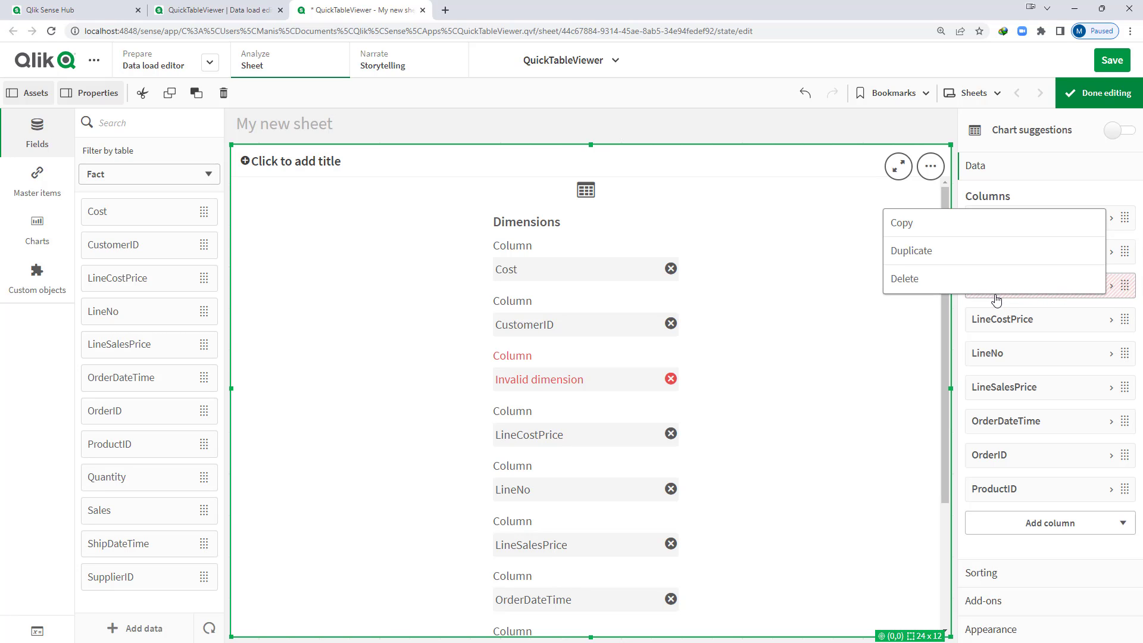
{"action": "left_click", "coordinate": [938, 281]}
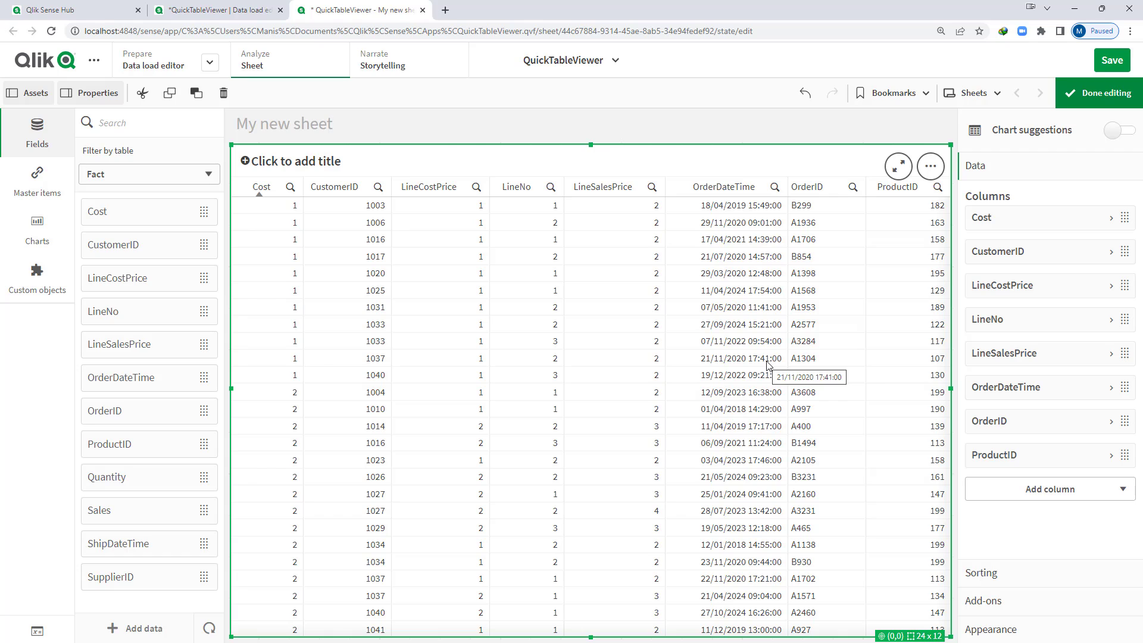
- Uncomment the EmployeeID field in the Fact load statement, reload the data and close the load progress window
{"action": "key", "text": "ctrl+shift+Tab"}
{"action": "key", "text": "BackSpace"}
{"action": "key", "text": "BackSpace"}
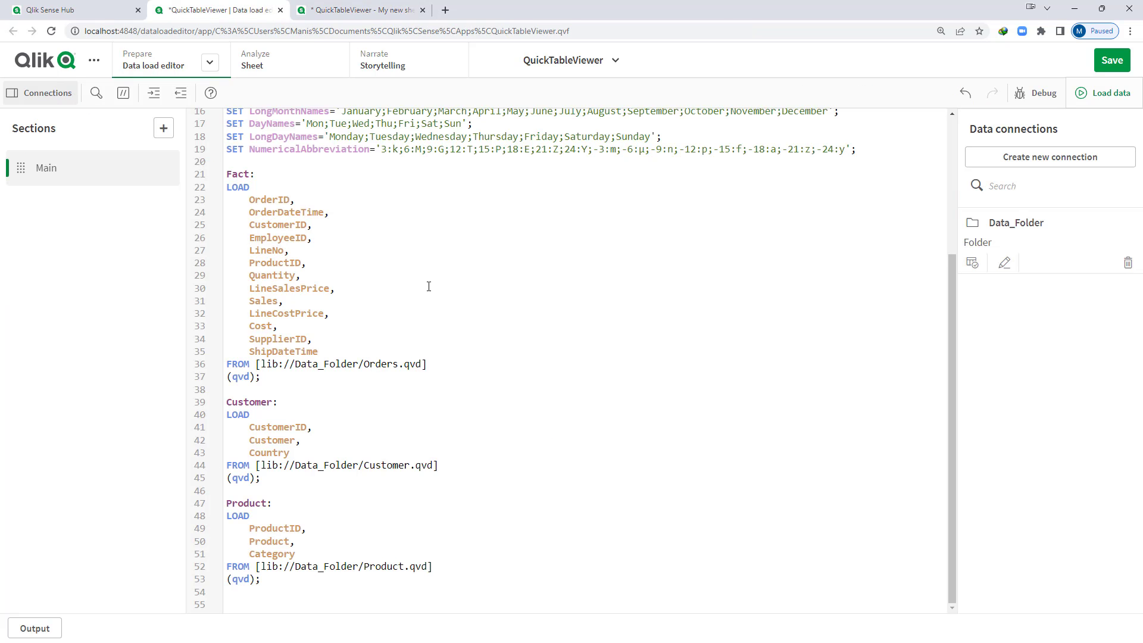
{"action": "double_click", "coordinate": [283, 238]}
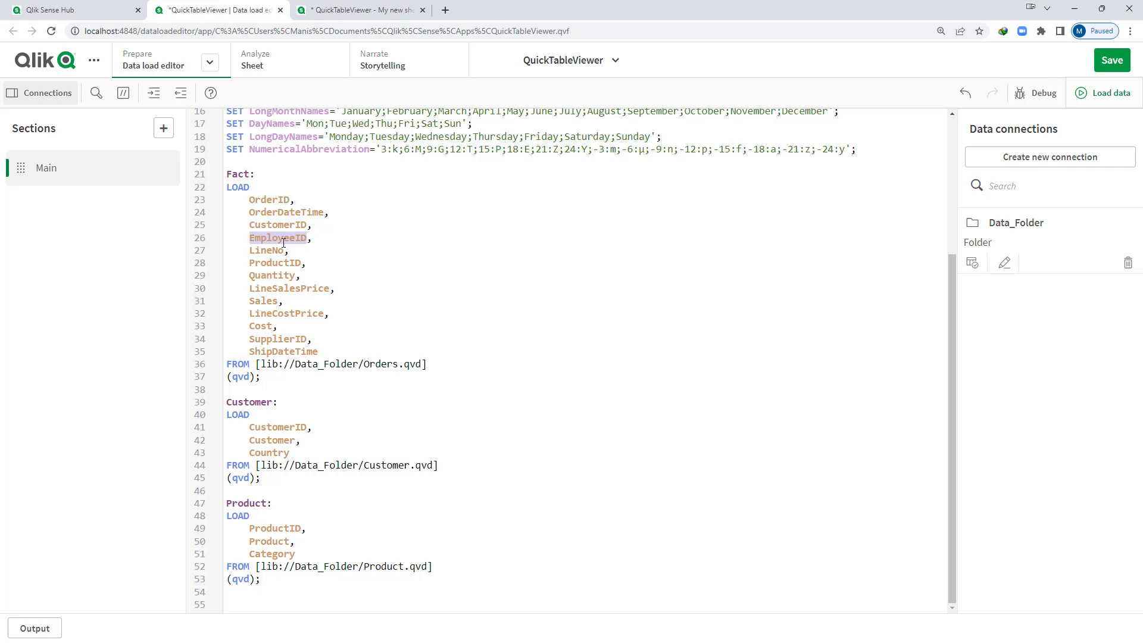
{"action": "left_click", "coordinate": [370, 367]}
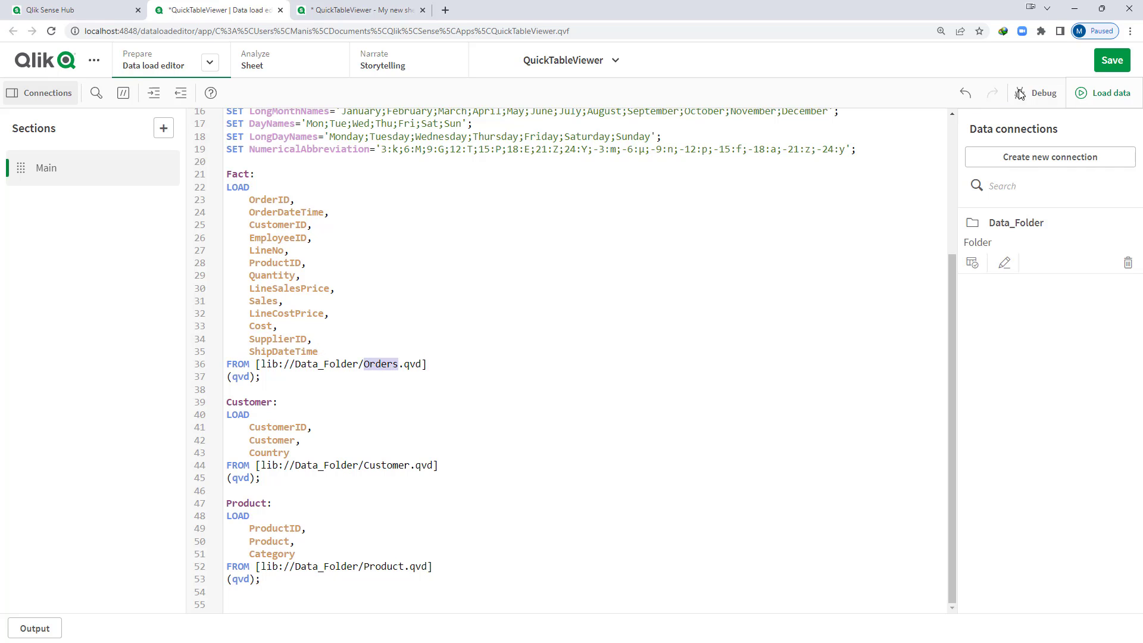
{"action": "left_click", "coordinate": [1102, 93]}
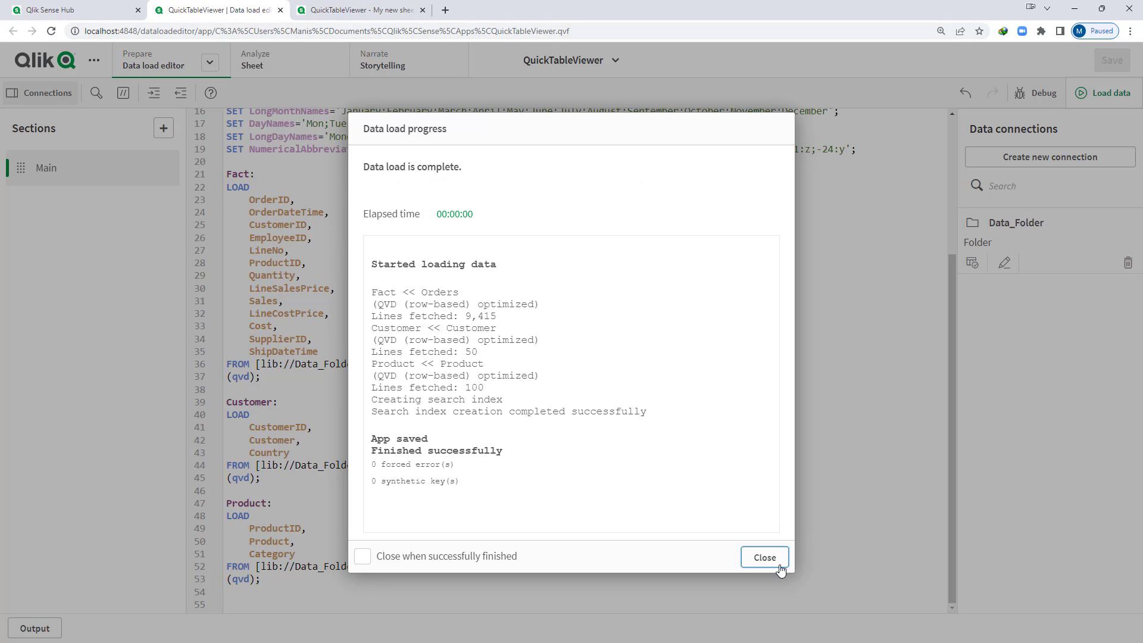
{"action": "left_click", "coordinate": [775, 560]}
- Return to the sheet with the table and refresh the page
{"action": "left_click", "coordinate": [328, 10]}
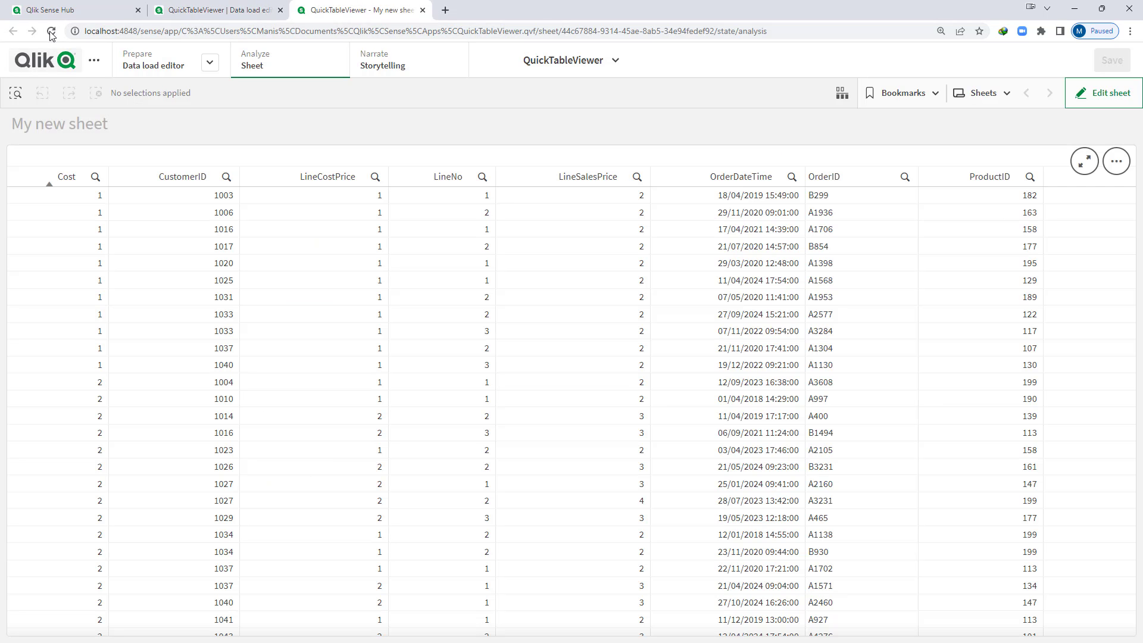
{"action": "key", "text": "F5"}
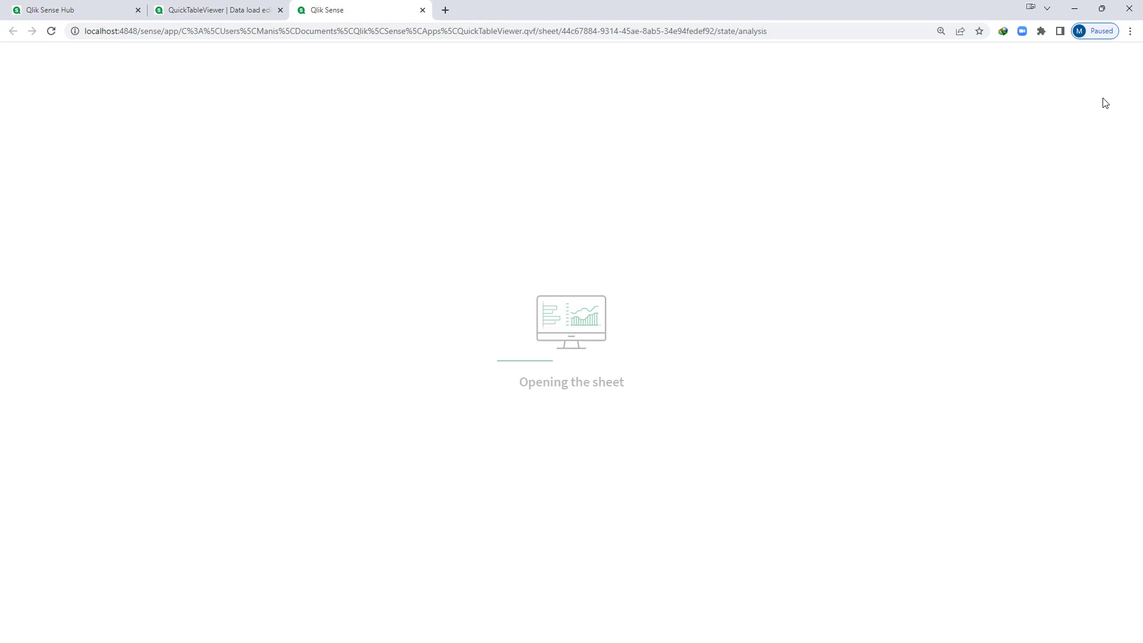
- Edit the sheet, add the EmployeeID field back to the table as a column and finish editing
{"action": "left_click", "coordinate": [1102, 98]}
{"action": "left_click", "coordinate": [158, 304]}
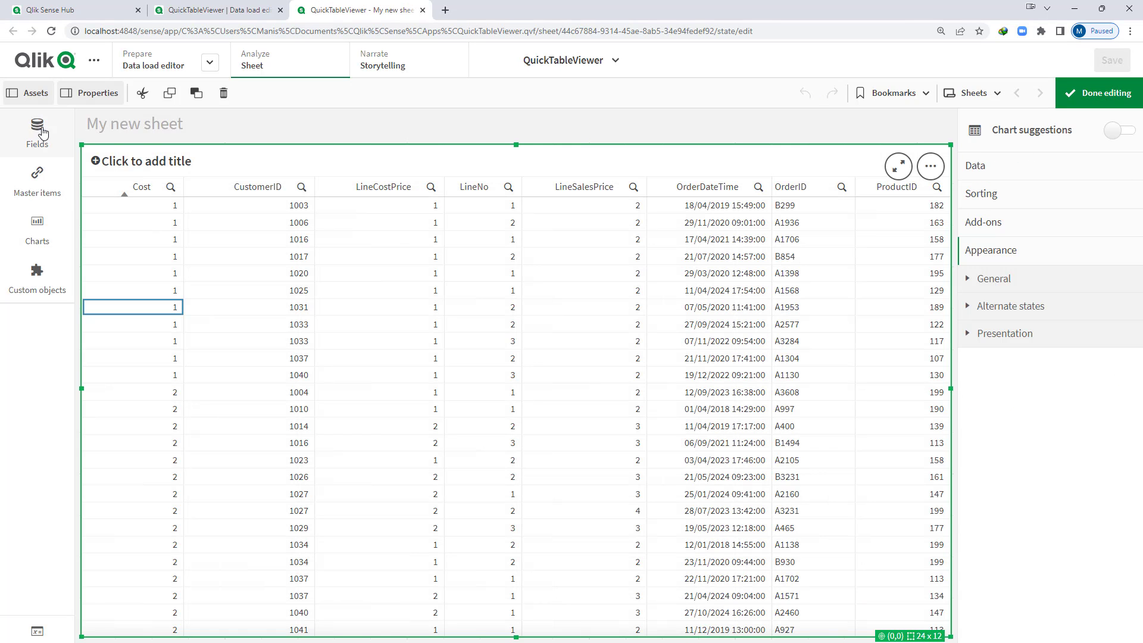
{"action": "left_click_drag", "start_coordinate": [128, 379], "coordinate": [482, 339]}
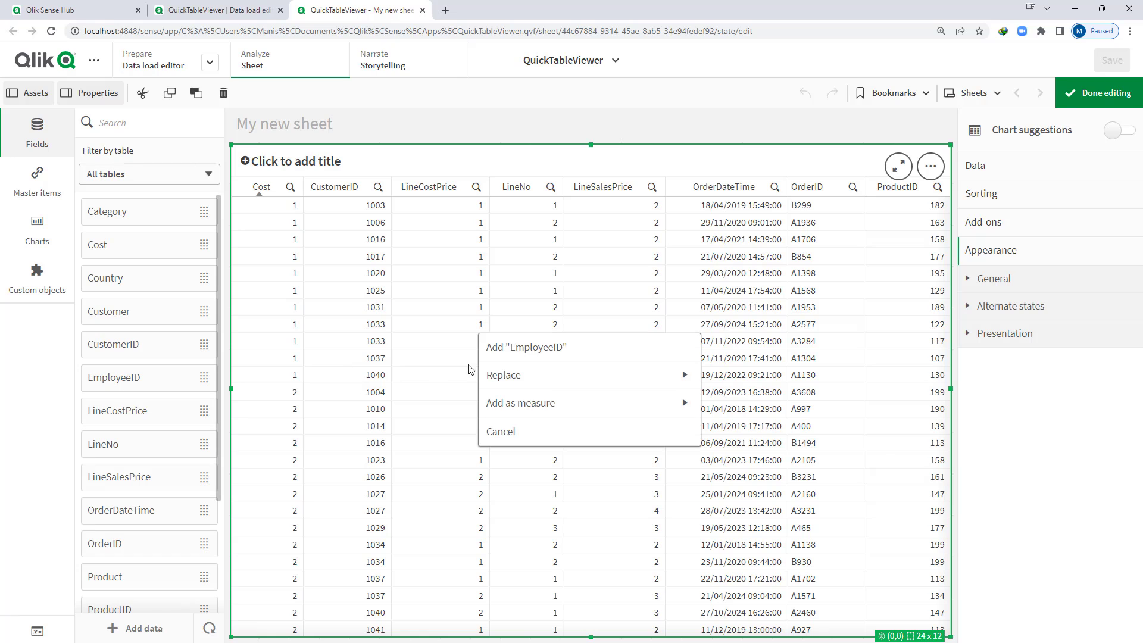
{"action": "left_click", "coordinate": [503, 357]}
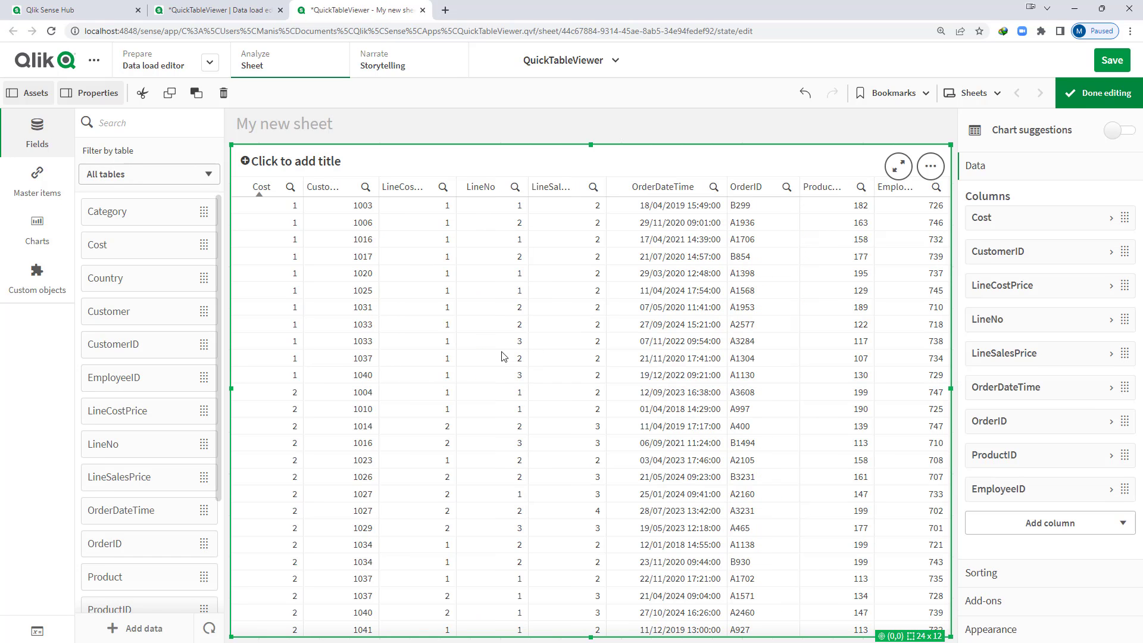
{"action": "left_click", "coordinate": [1072, 101]}
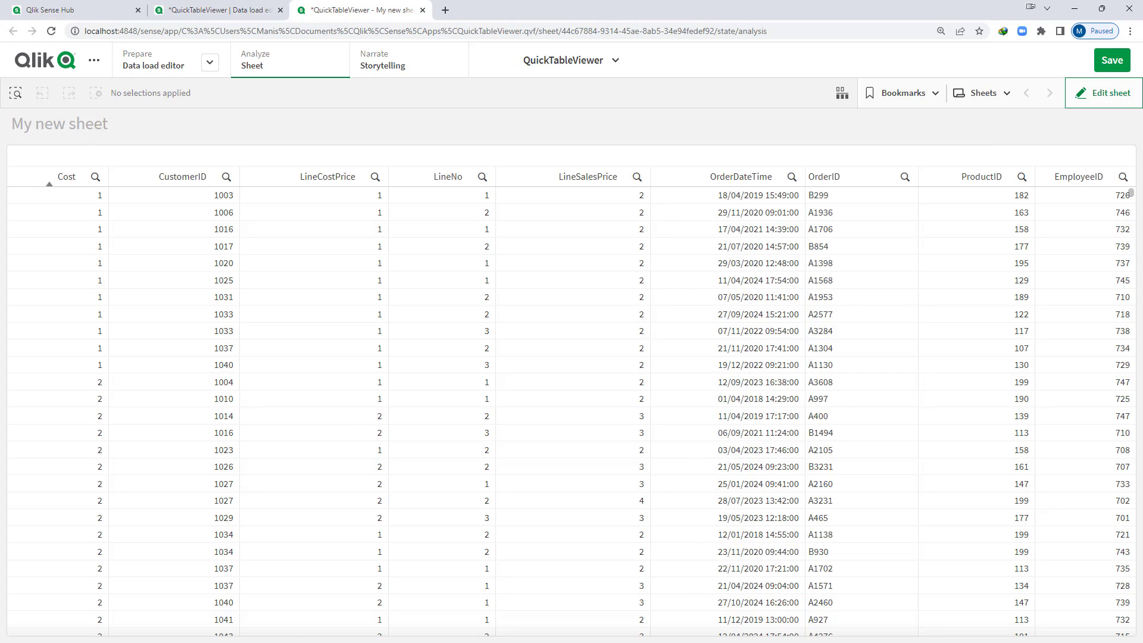
- Put the sheet back into edit mode and delete the whole table from it
{"action": "left_click", "coordinate": [1103, 92]}
{"action": "right_click", "coordinate": [842, 244]}
{"action": "left_click", "coordinate": [880, 375]}
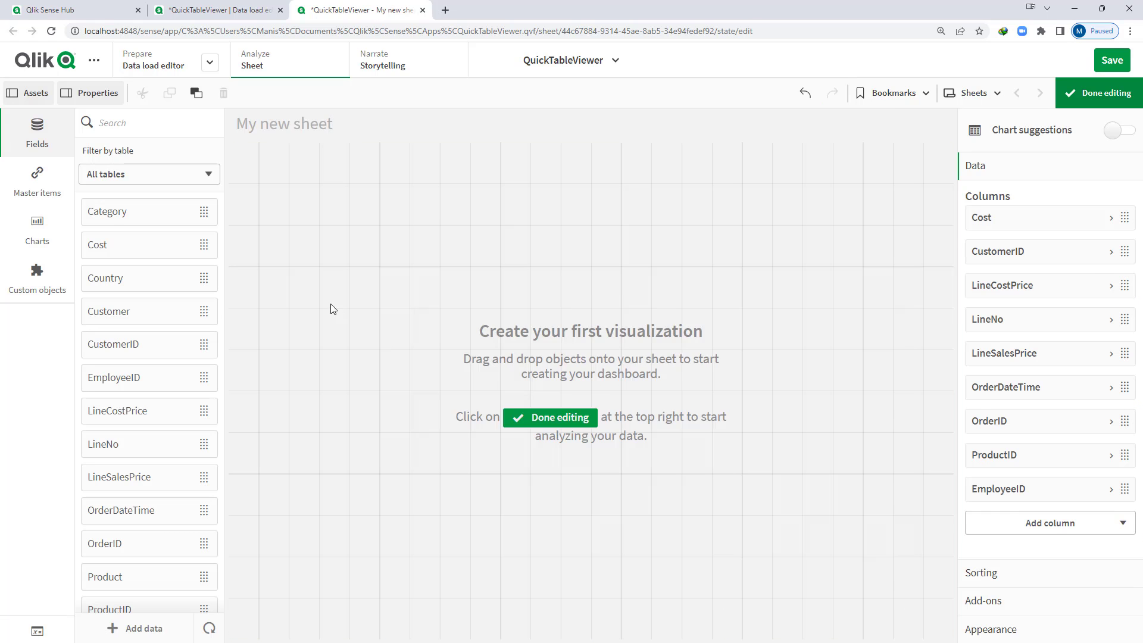
- Place a filter pane on the empty sheet and add Cost from the Fact table as its first dimension
{"action": "left_click", "coordinate": [62, 255]}
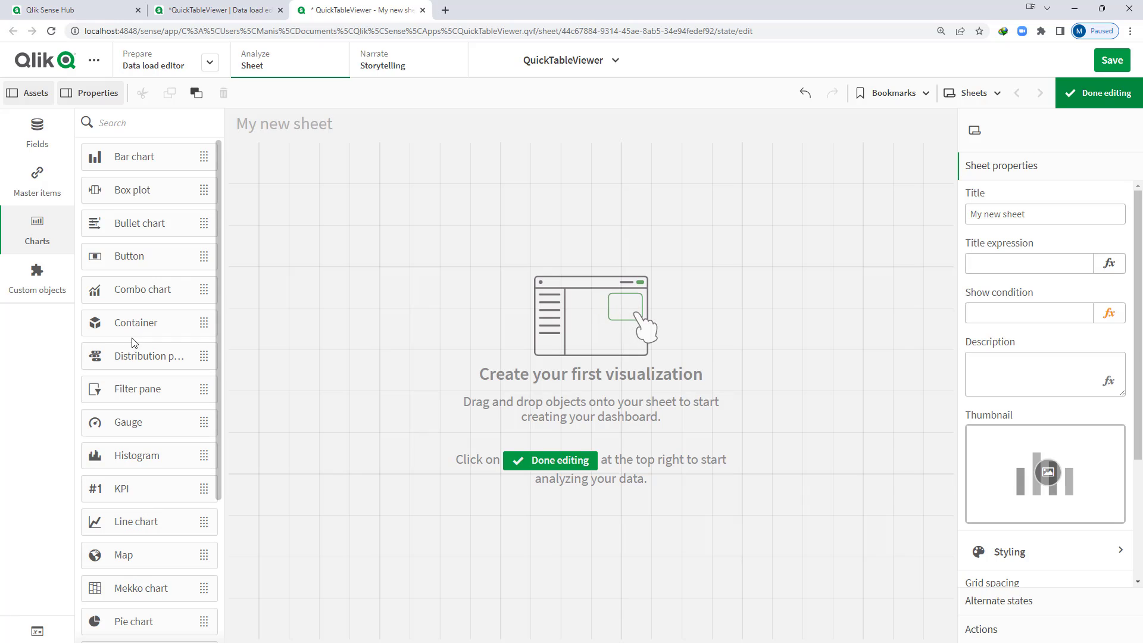
{"action": "left_click_drag", "start_coordinate": [179, 394], "coordinate": [454, 286]}
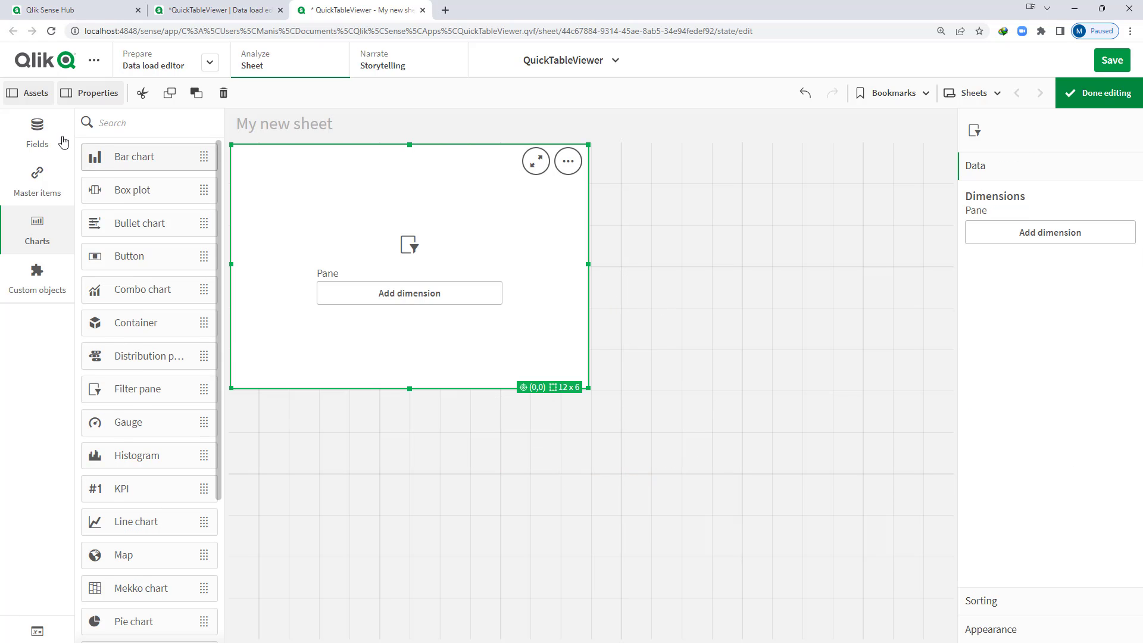
{"action": "left_click", "coordinate": [63, 143]}
{"action": "left_click", "coordinate": [119, 174]}
{"action": "left_click", "coordinate": [117, 212]}
{"action": "left_click", "coordinate": [119, 226]}
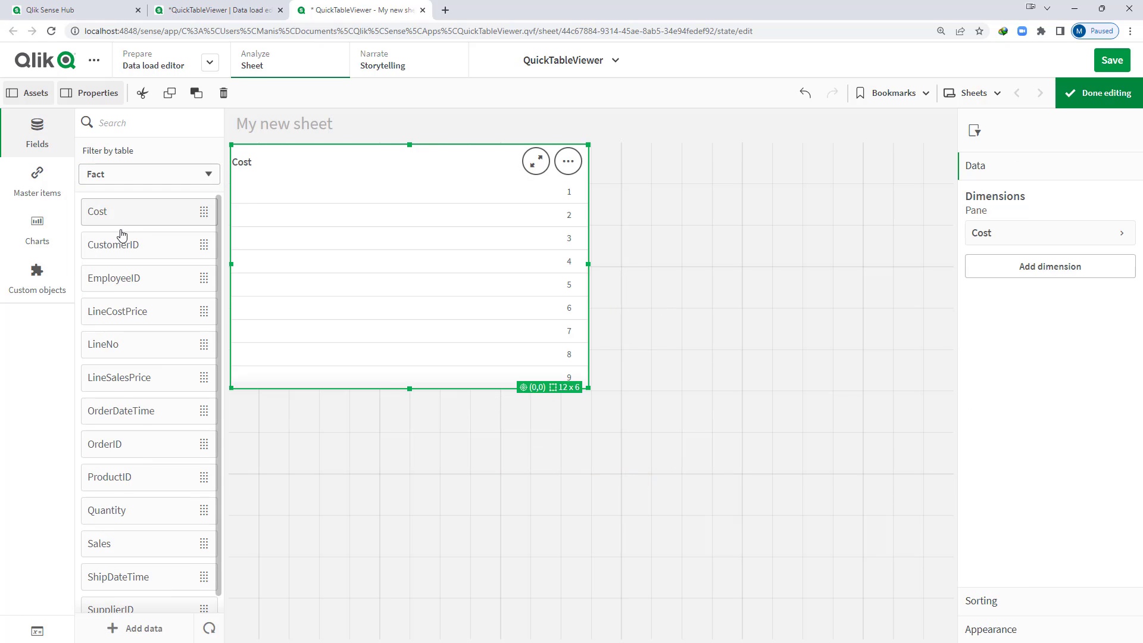
- Add CustomerID, EmployeeID, LineCostPrice, LineNo, LineSalesPrice and OrderDateTime to the filter pane and enlarge it to 24 x 10 grid cells
{"action": "left_click", "coordinate": [120, 246]}
{"action": "left_click", "coordinate": [128, 280]}
{"action": "left_click", "coordinate": [127, 313]}
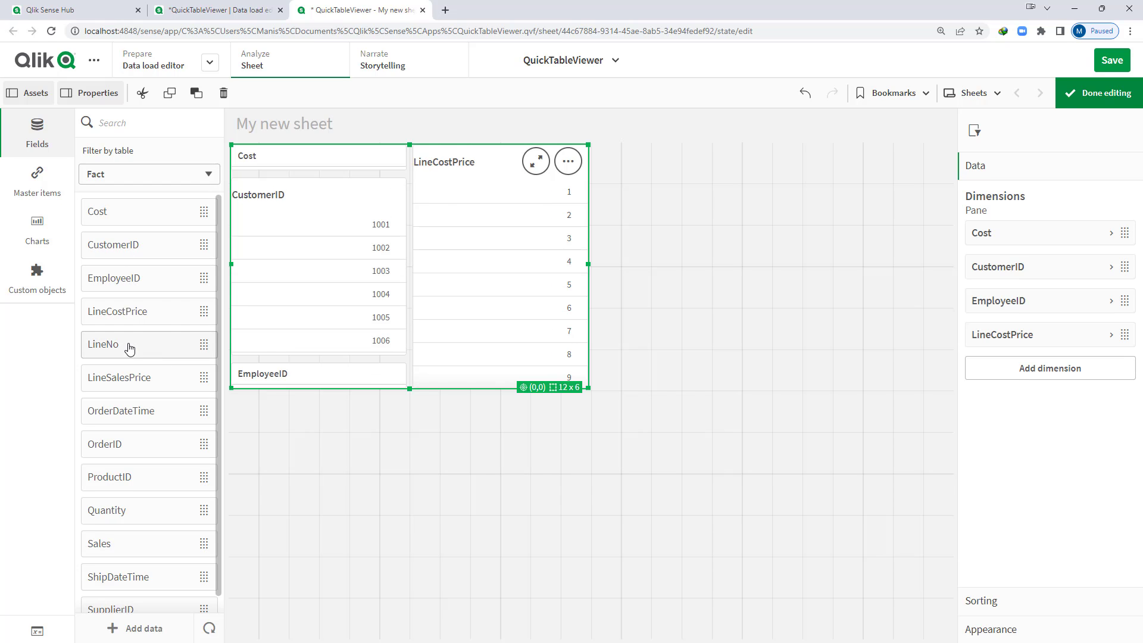
{"action": "left_click", "coordinate": [129, 347]}
{"action": "left_click", "coordinate": [132, 377]}
{"action": "left_click", "coordinate": [132, 411]}
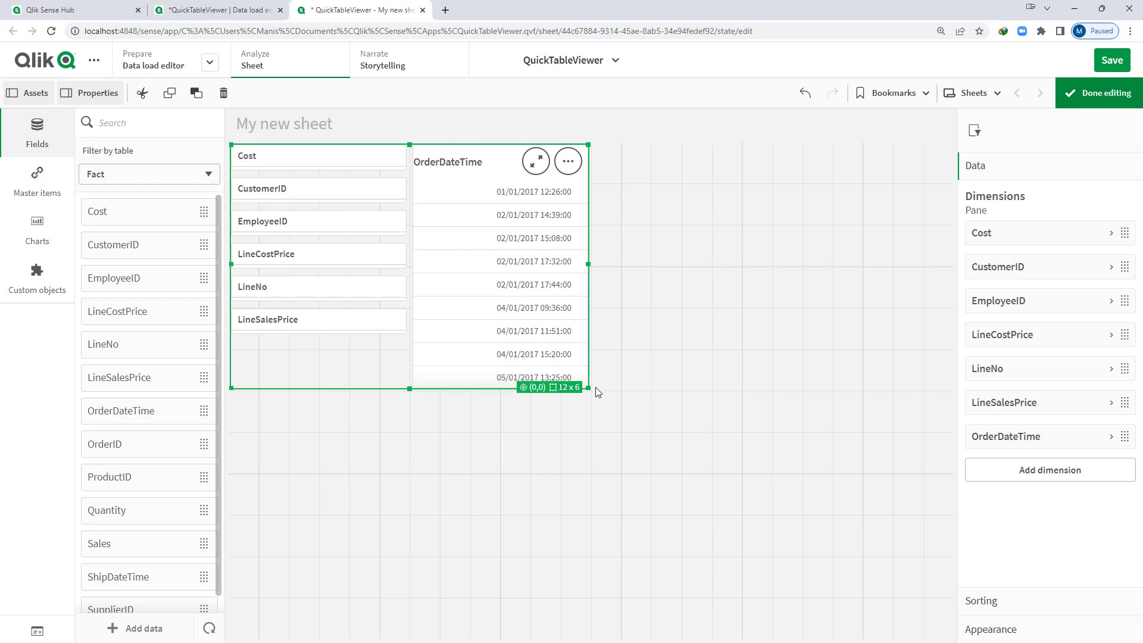
{"action": "left_click_drag", "start_coordinate": [588, 387], "coordinate": [951, 554]}
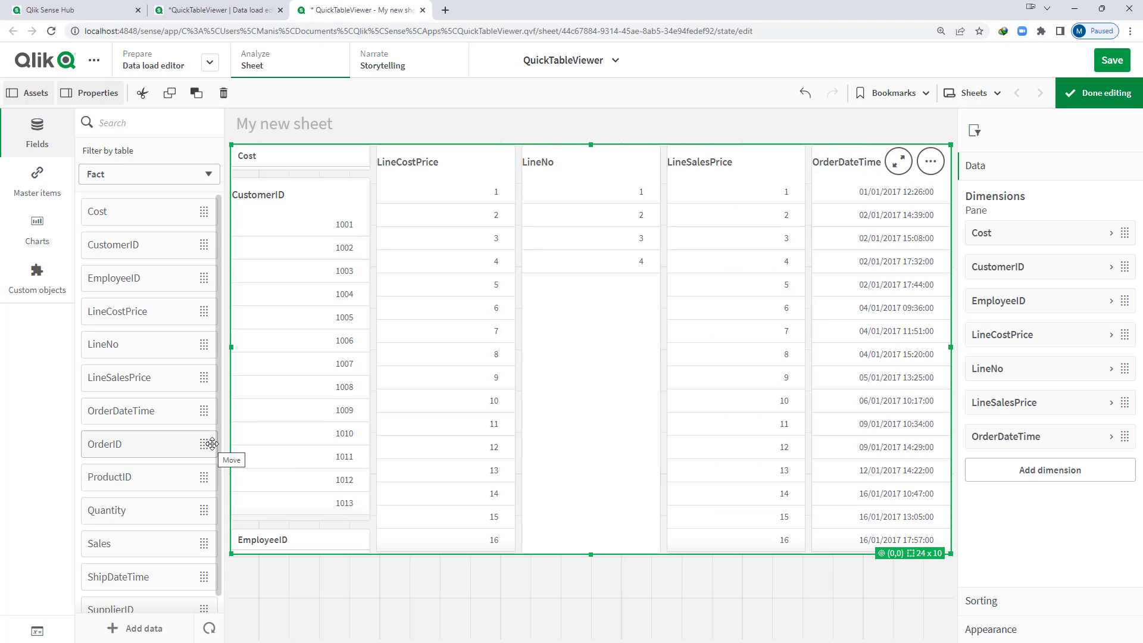
- Add the remaining Fact fields OrderID, ProductID, Quantity, Sales, ShipDateTime and SupplierID to the filter pane
{"action": "left_click", "coordinate": [119, 452]}
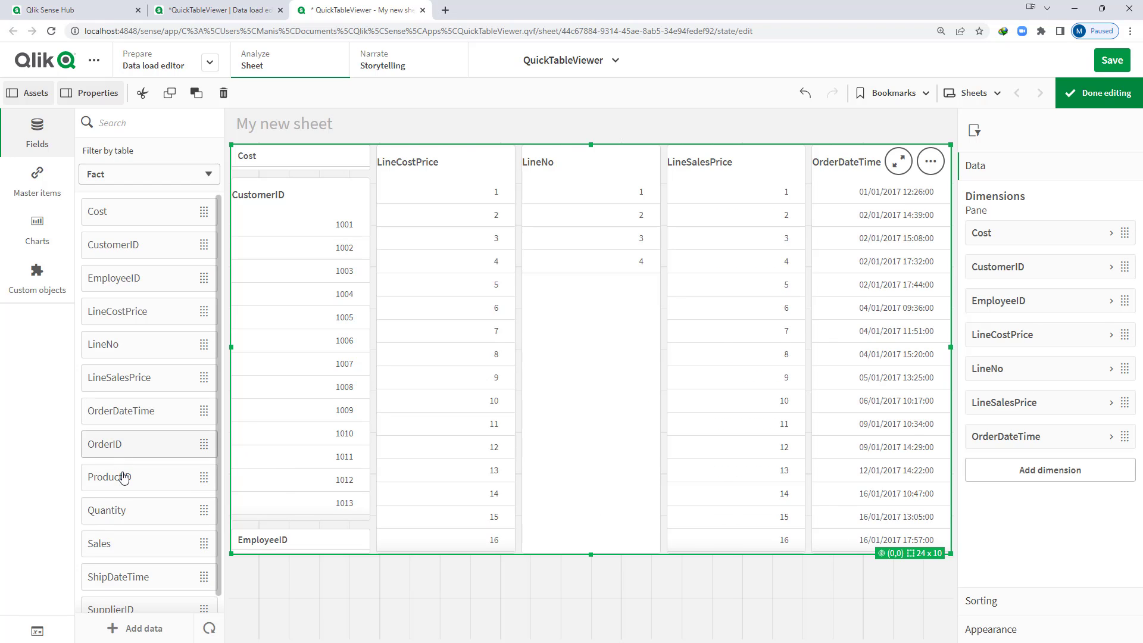
{"action": "left_click", "coordinate": [128, 510]}
{"action": "left_click", "coordinate": [122, 543]}
{"action": "scroll", "coordinate": [113, 532], "scroll_direction": "down", "scroll_amount": 1}
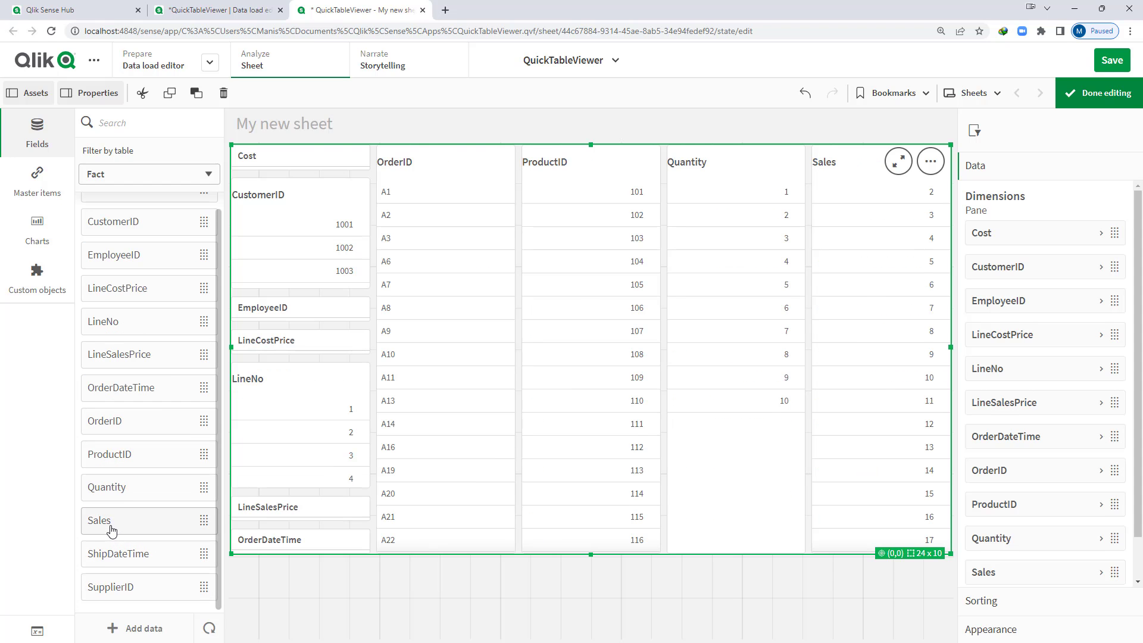
{"action": "left_click", "coordinate": [126, 553]}
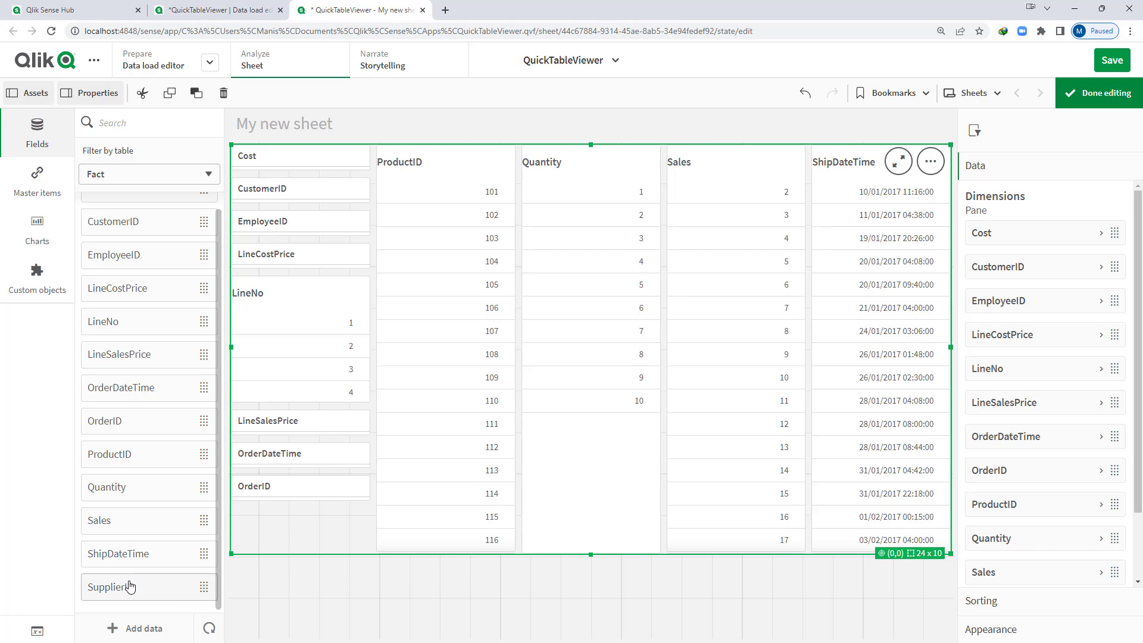
{"action": "left_click", "coordinate": [129, 587]}
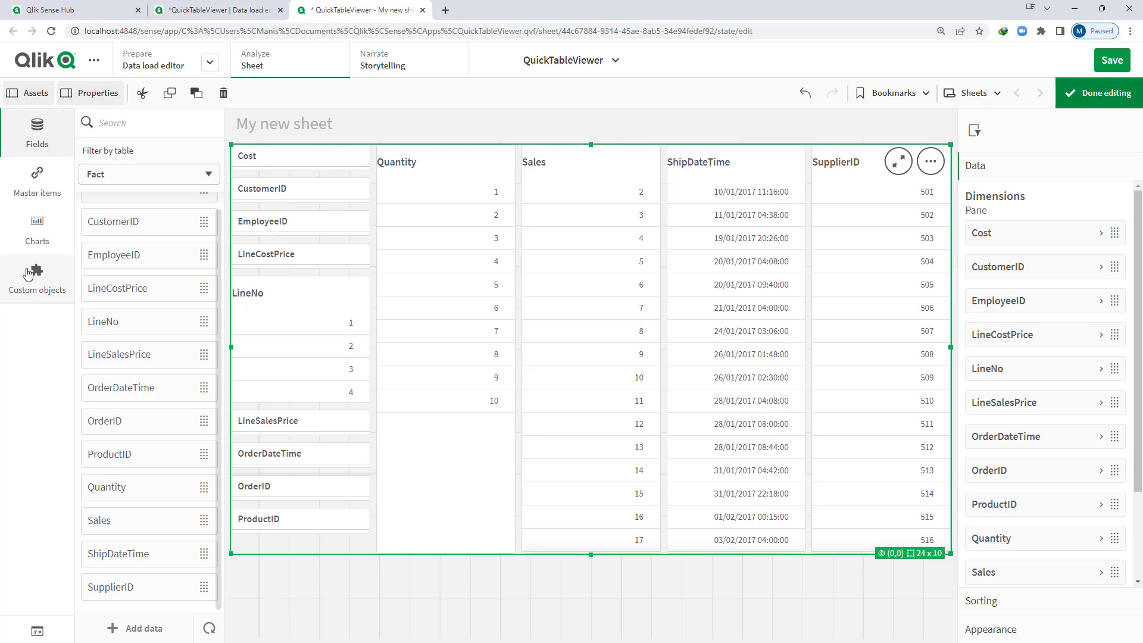
- Convert the filter pane into a Table and finish editing the sheet to view all its columns
{"action": "left_click", "coordinate": [38, 237]}
{"action": "scroll", "coordinate": [148, 334], "scroll_direction": "down", "scroll_amount": 2}
{"action": "scroll", "coordinate": [183, 339], "scroll_direction": "down", "scroll_amount": 2}
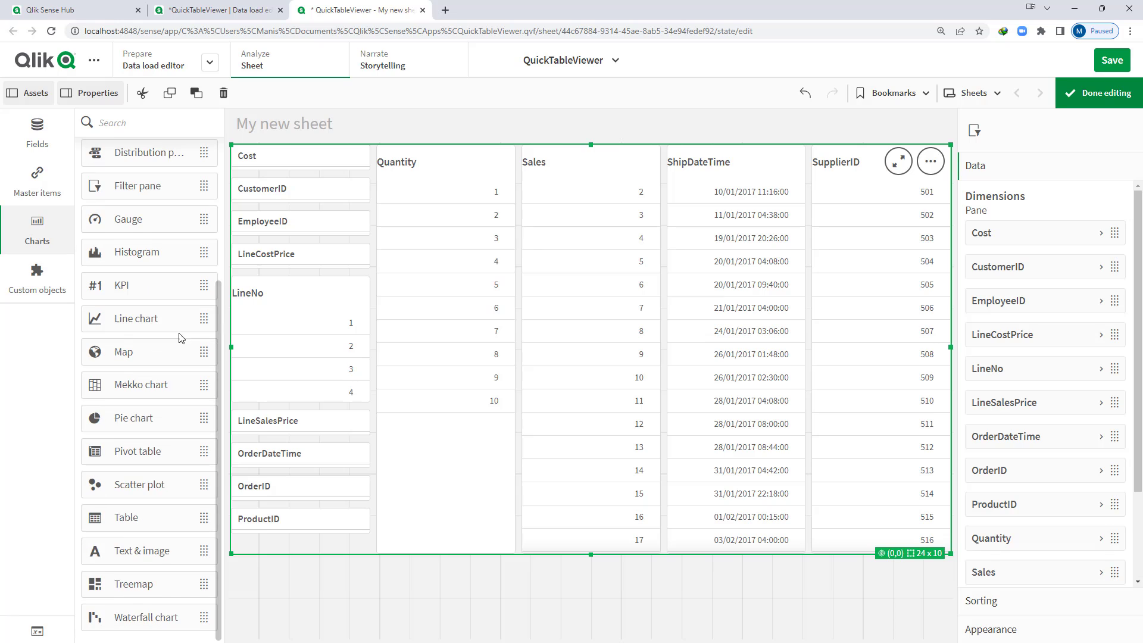
{"action": "left_click_drag", "start_coordinate": [127, 516], "coordinate": [554, 282]}
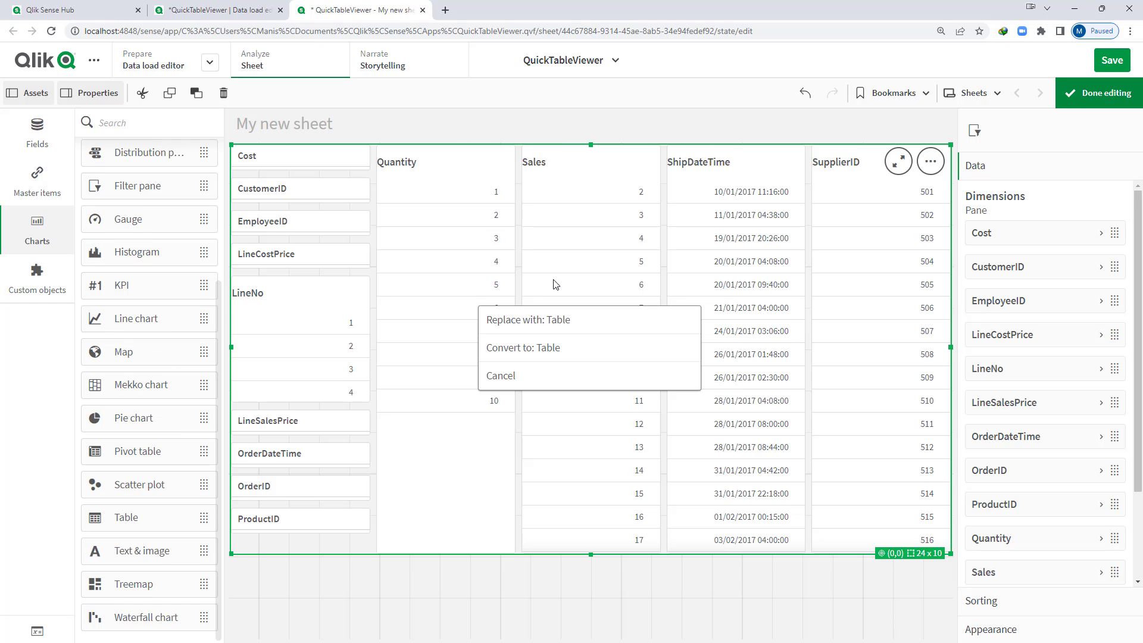
{"action": "left_click", "coordinate": [541, 350]}
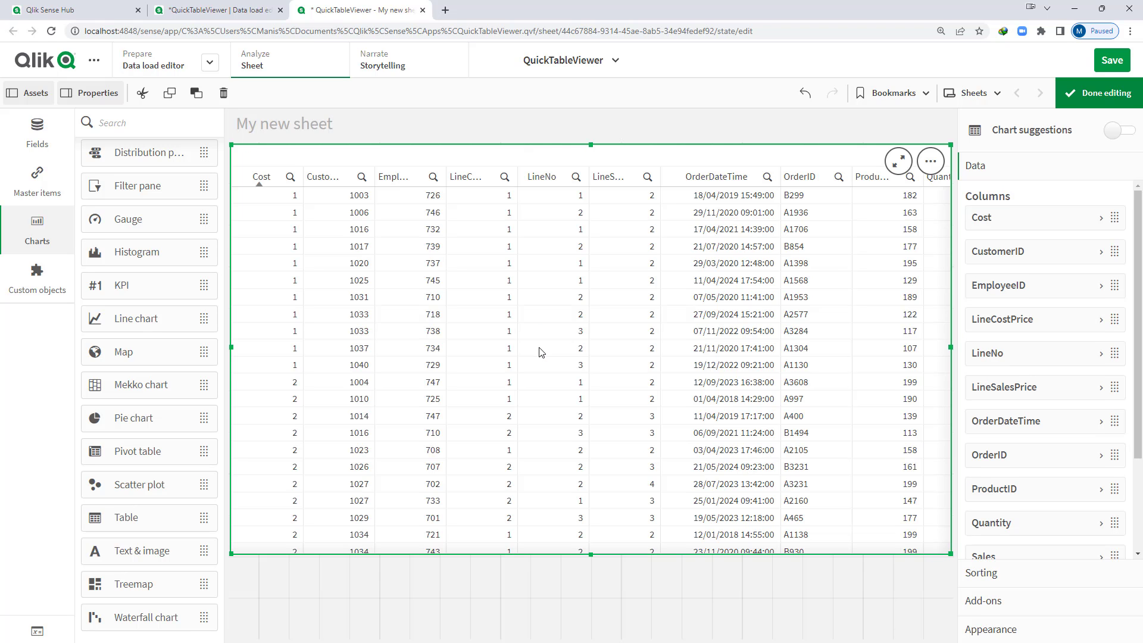
{"action": "left_click", "coordinate": [1098, 93]}
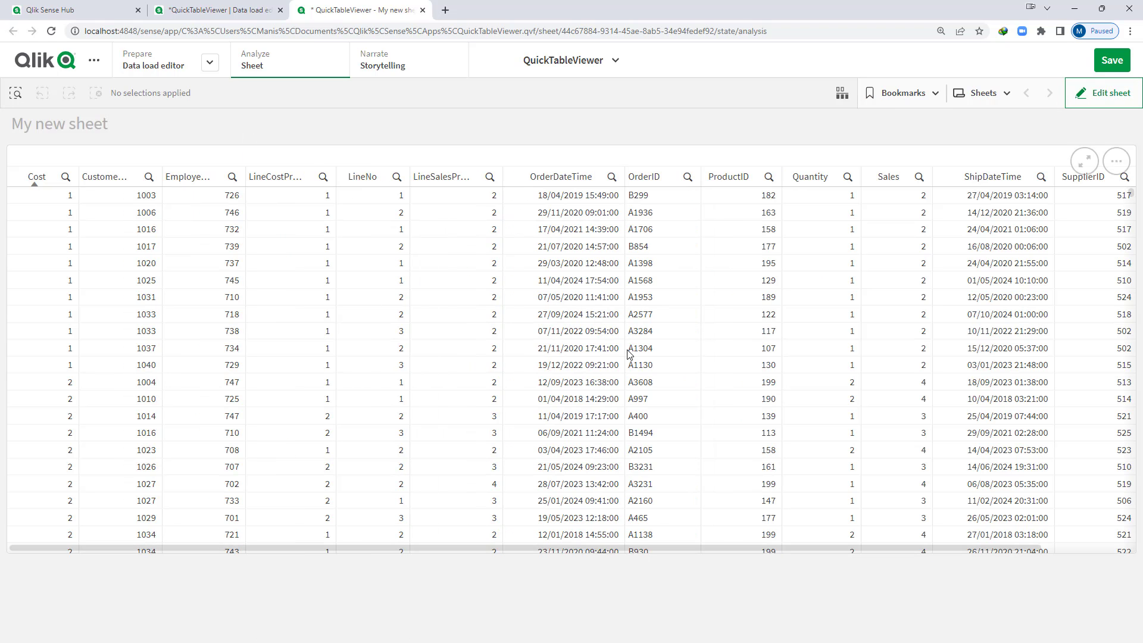
{"action": "left_click_drag", "start_coordinate": [698, 548], "coordinate": [560, 530]}
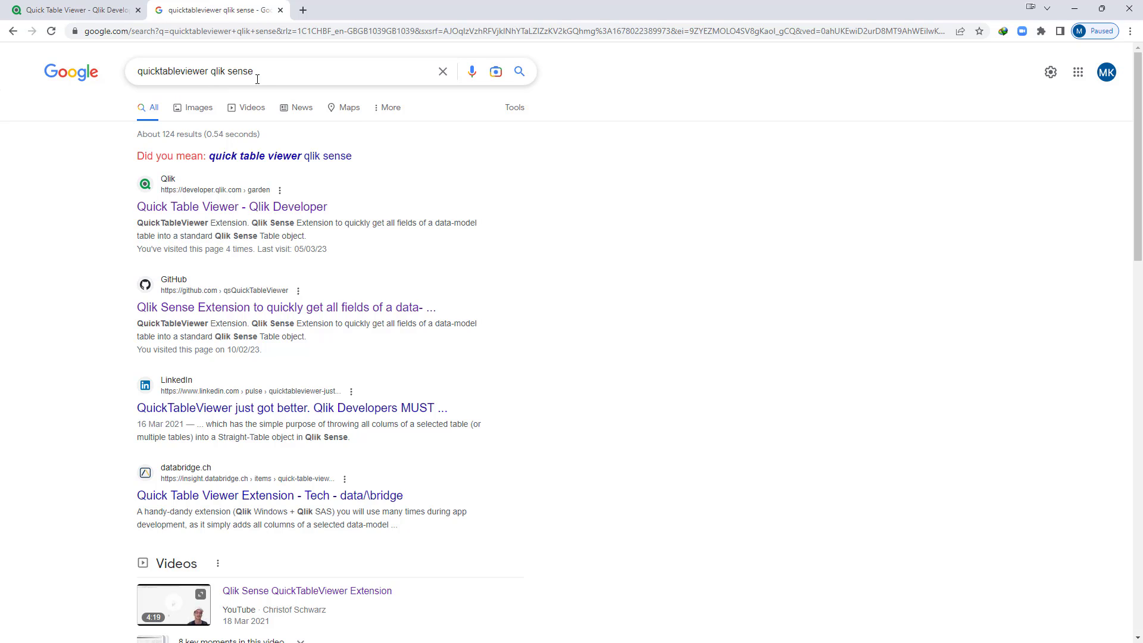
- Open the Quick Table Viewer result on Qlik Developer in the browser and review the extension's description and project details
{"action": "left_click", "coordinate": [227, 212]}
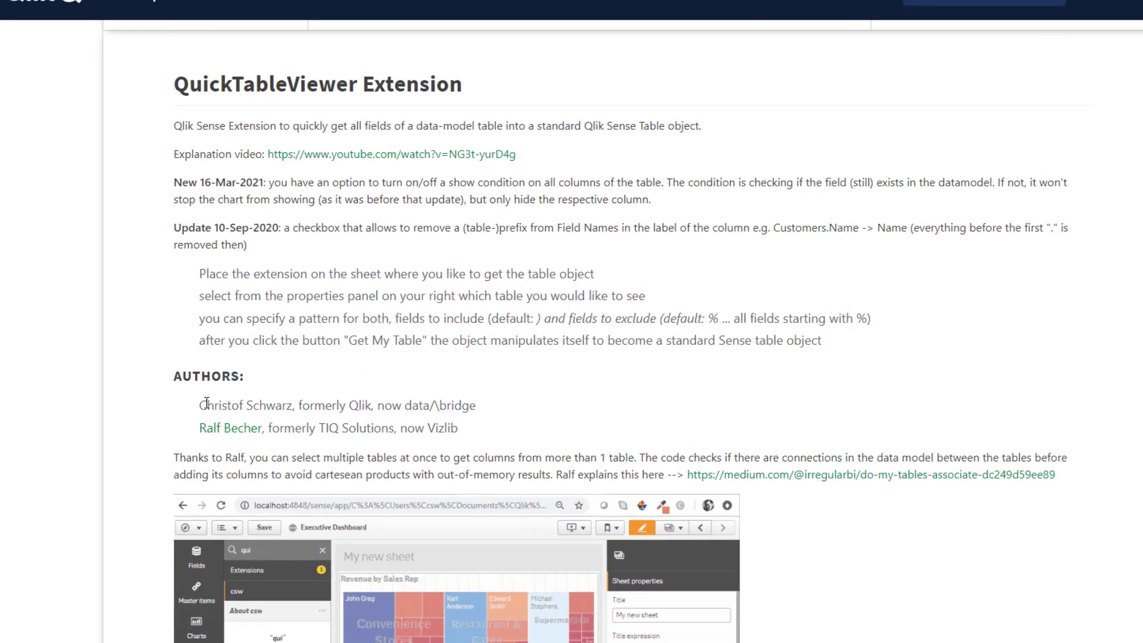
{"action": "left_click_drag", "start_coordinate": [199, 566], "coordinate": [285, 570]}
{"action": "left_click_drag", "start_coordinate": [343, 355], "coordinate": [384, 351]}
{"action": "left_click", "coordinate": [393, 351]}
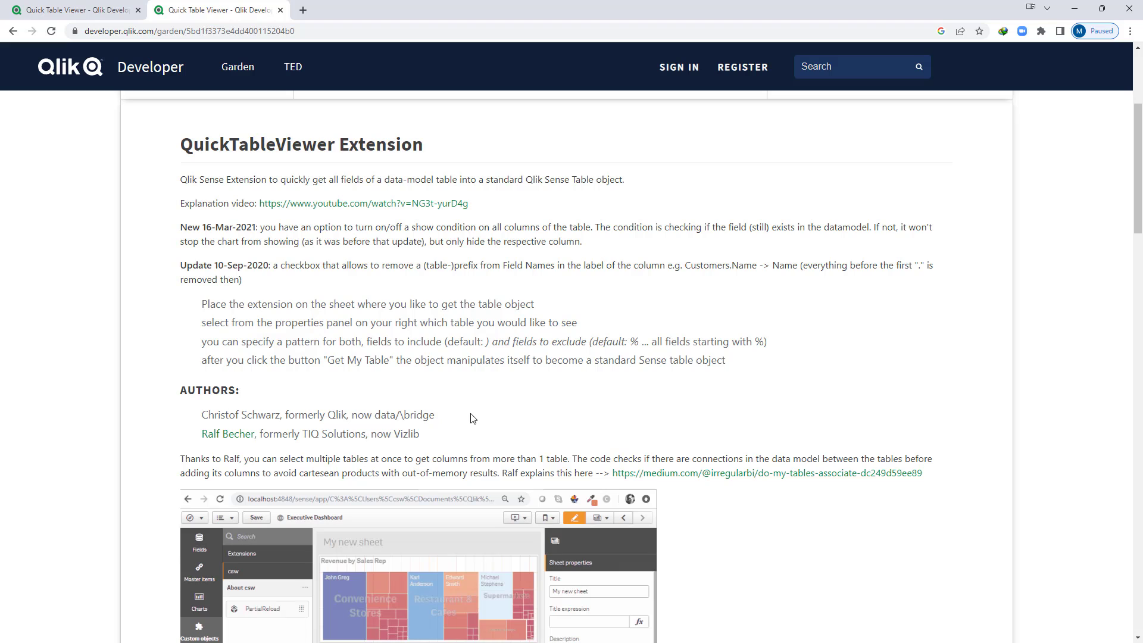
{"action": "scroll", "coordinate": [472, 418], "scroll_direction": "up", "scroll_amount": 3}
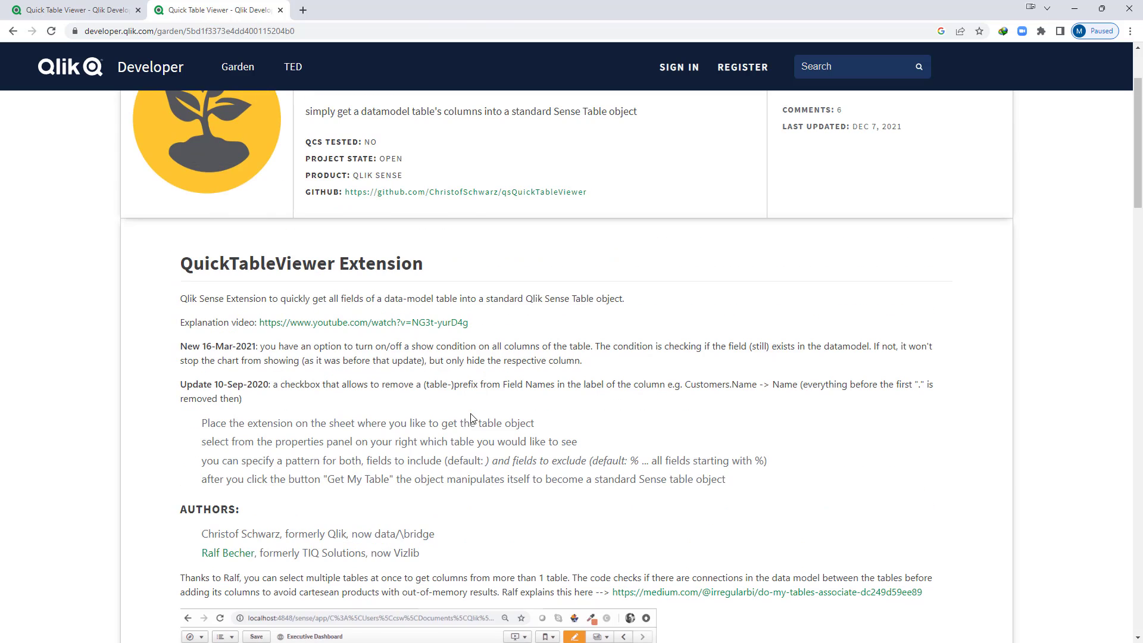
{"action": "scroll", "coordinate": [472, 410], "scroll_direction": "up", "scroll_amount": 1}
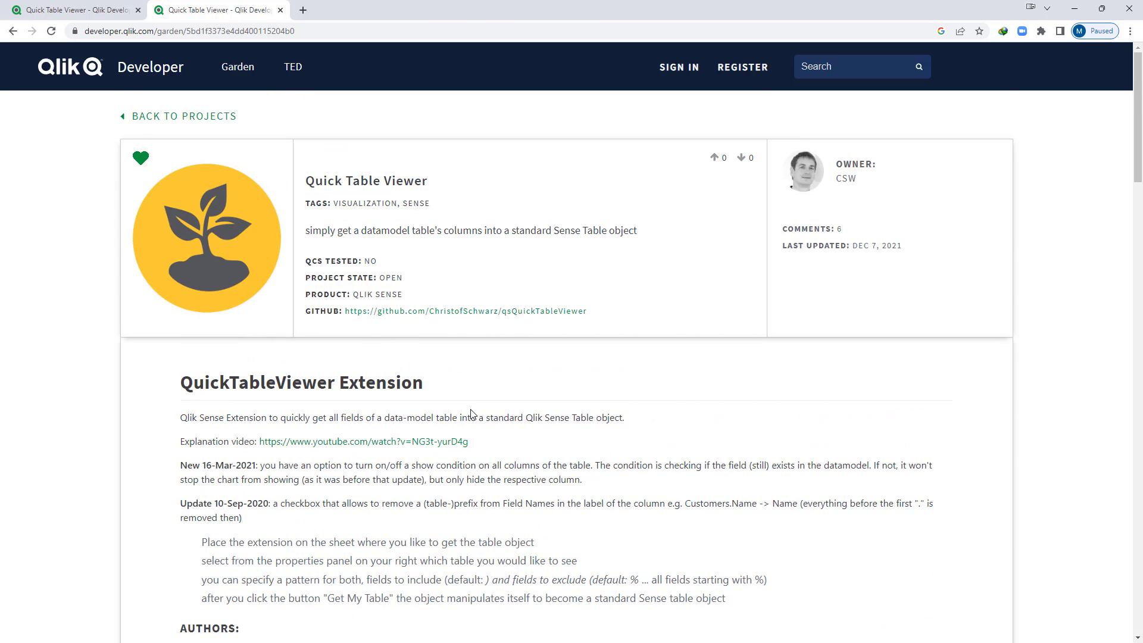
- Open the extension's qsQuickTableViewer GitHub repository and download its code as a ZIP
{"action": "left_click", "coordinate": [420, 311]}
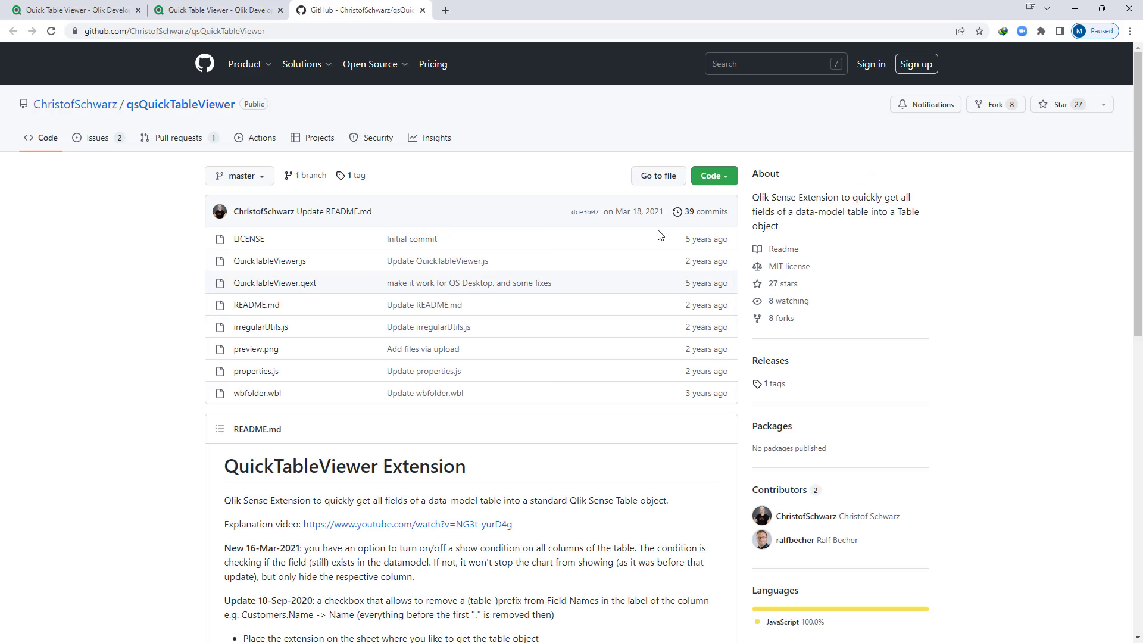
{"action": "left_click", "coordinate": [711, 181]}
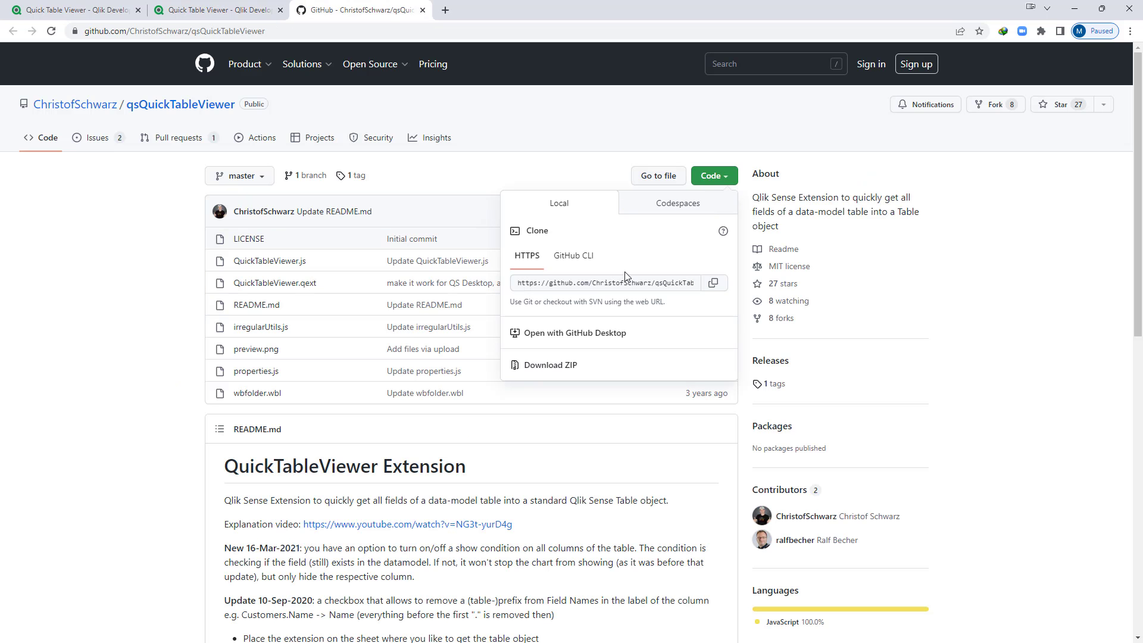
{"action": "left_click", "coordinate": [546, 366]}
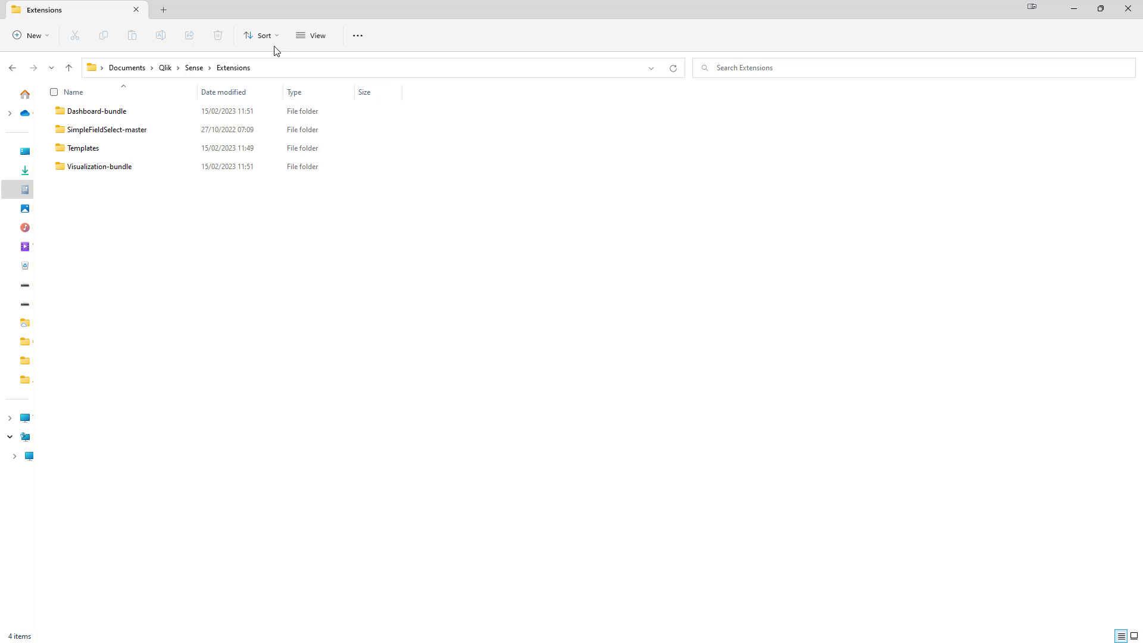
- Copy the qsQuickTableViewer-master folder from the downloaded archive into Documents > Qlik > Sense > Extensions and close the Compressed folder window
{"action": "left_click_drag", "start_coordinate": [289, 13], "coordinate": [391, 76]}
{"action": "left_click_drag", "start_coordinate": [78, 145], "coordinate": [233, 295]}
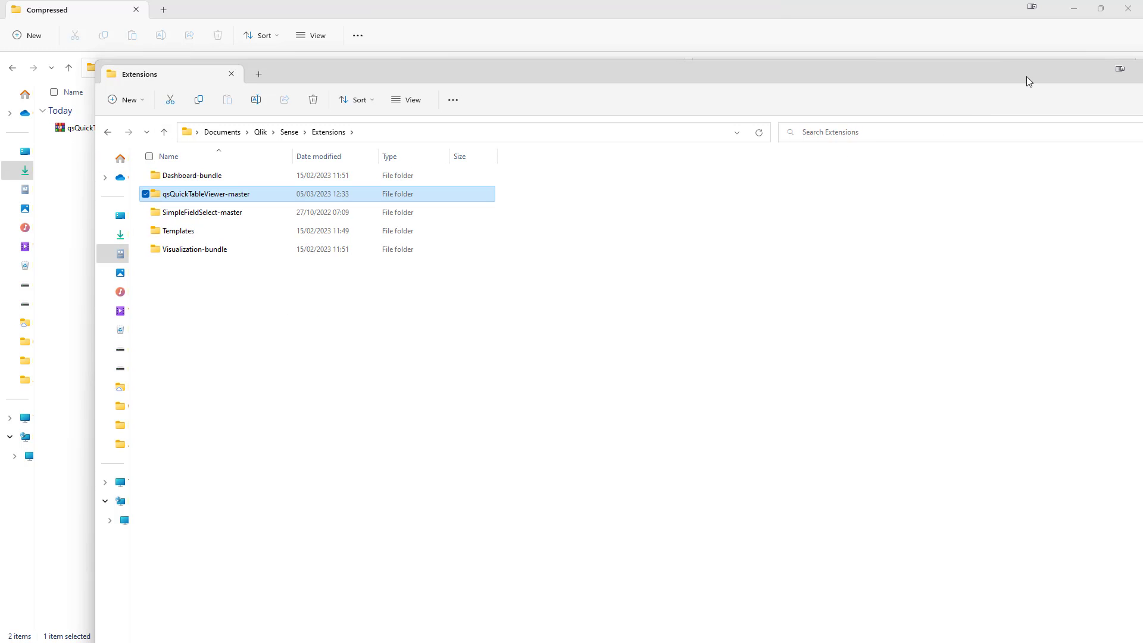
{"action": "left_click", "coordinate": [1128, 8]}
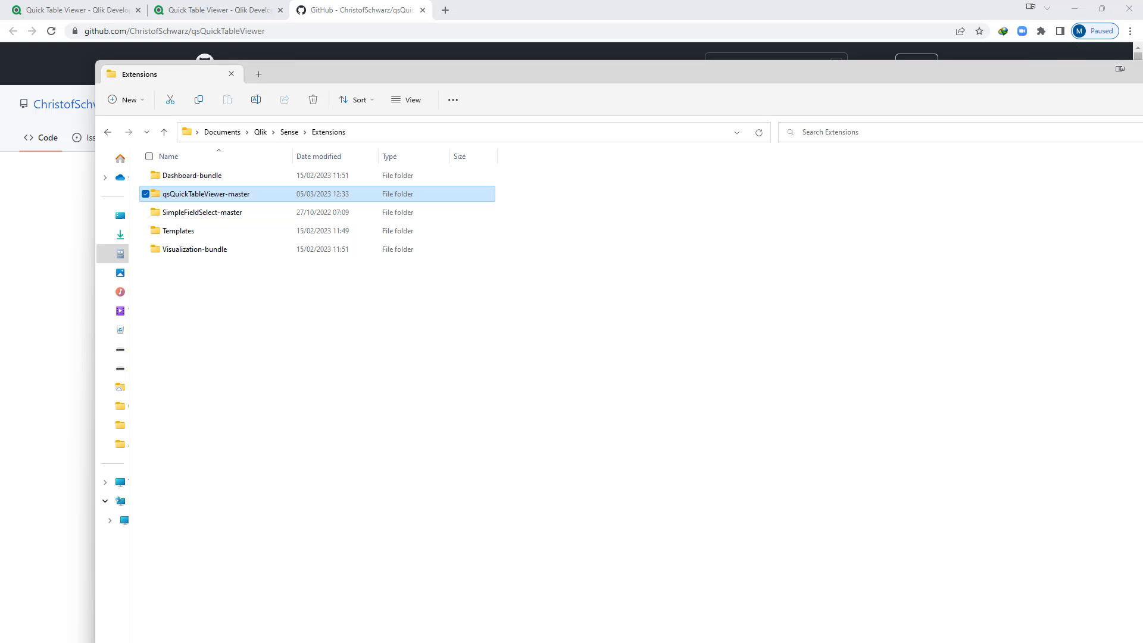
{"action": "key", "text": "alt+Tab"}
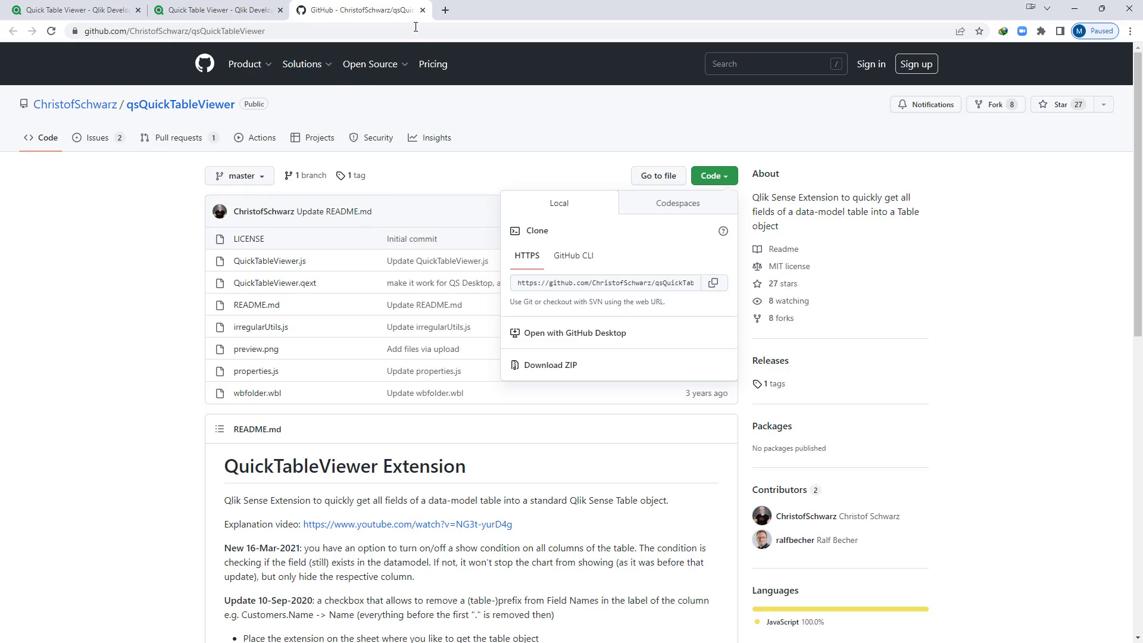
- Switch back to the QuickTableViewer app in Qlik Sense, save it and refresh the sheet's page
{"action": "left_click_drag", "start_coordinate": [492, 11], "coordinate": [1142, 239]}
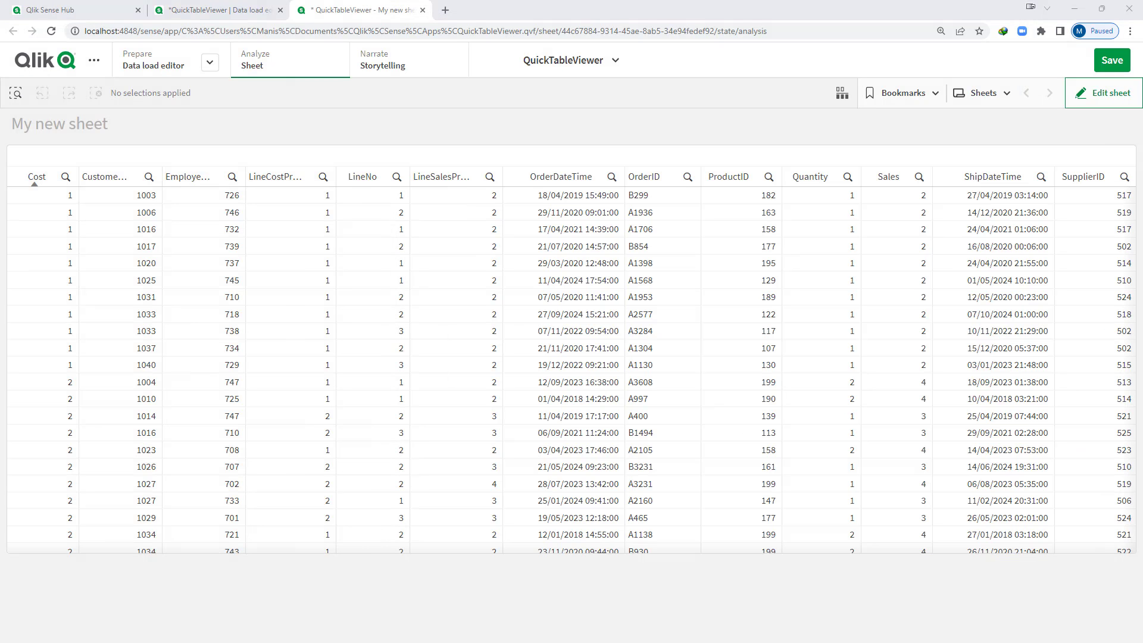
{"action": "left_click", "coordinate": [1111, 60]}
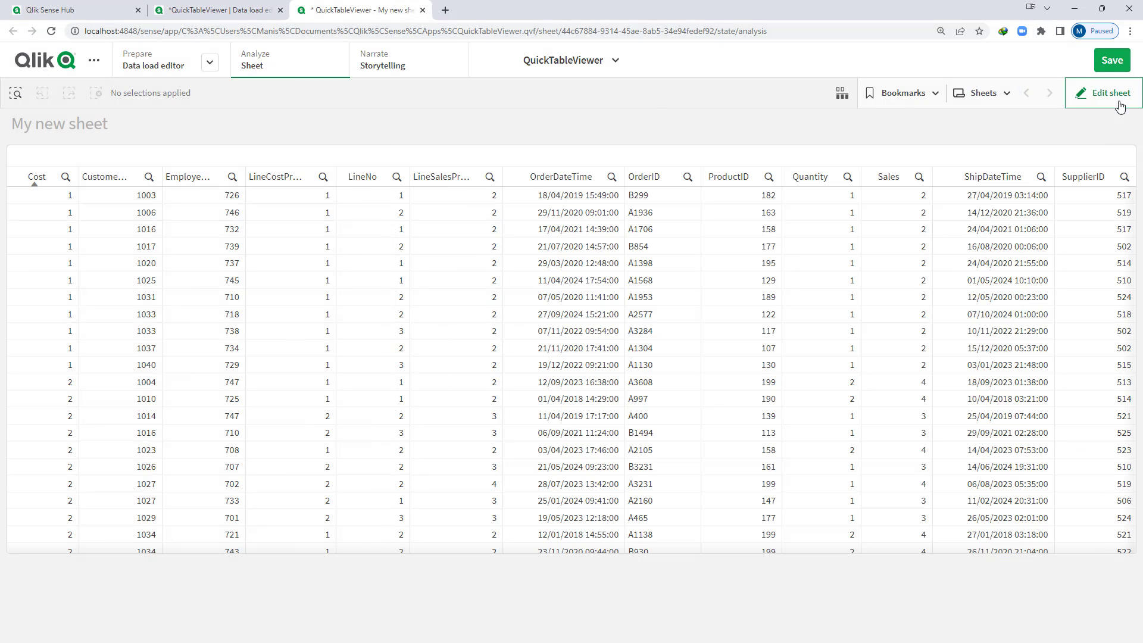
{"action": "left_click", "coordinate": [49, 38]}
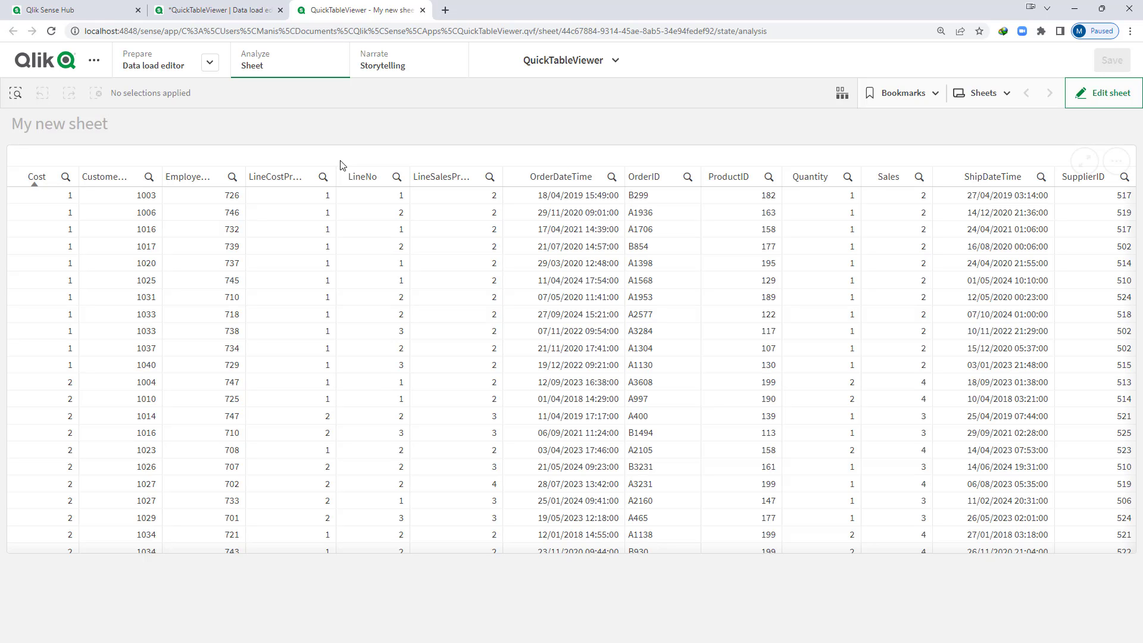
- Edit the sheet and delete the table made from the Fact fields
{"action": "left_click", "coordinate": [1100, 92]}
{"action": "left_click", "coordinate": [524, 301]}
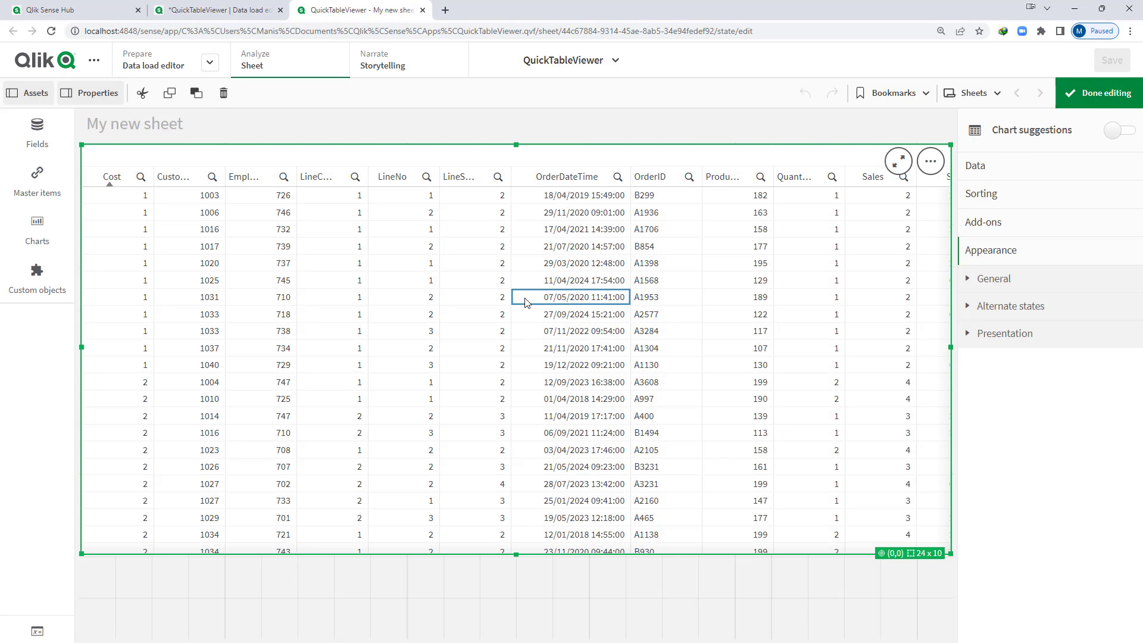
{"action": "key", "text": "Delete"}
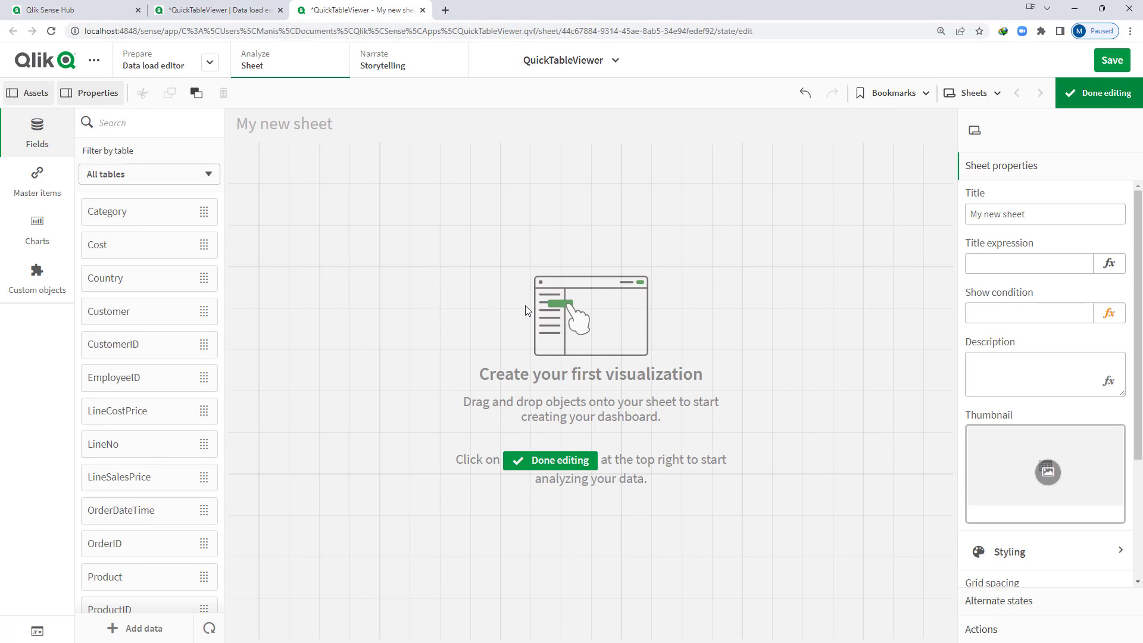
- Add a QuickTableViewer extension object to the empty sheet and size it to 24 x 7 grid cells
{"action": "left_click", "coordinate": [27, 284]}
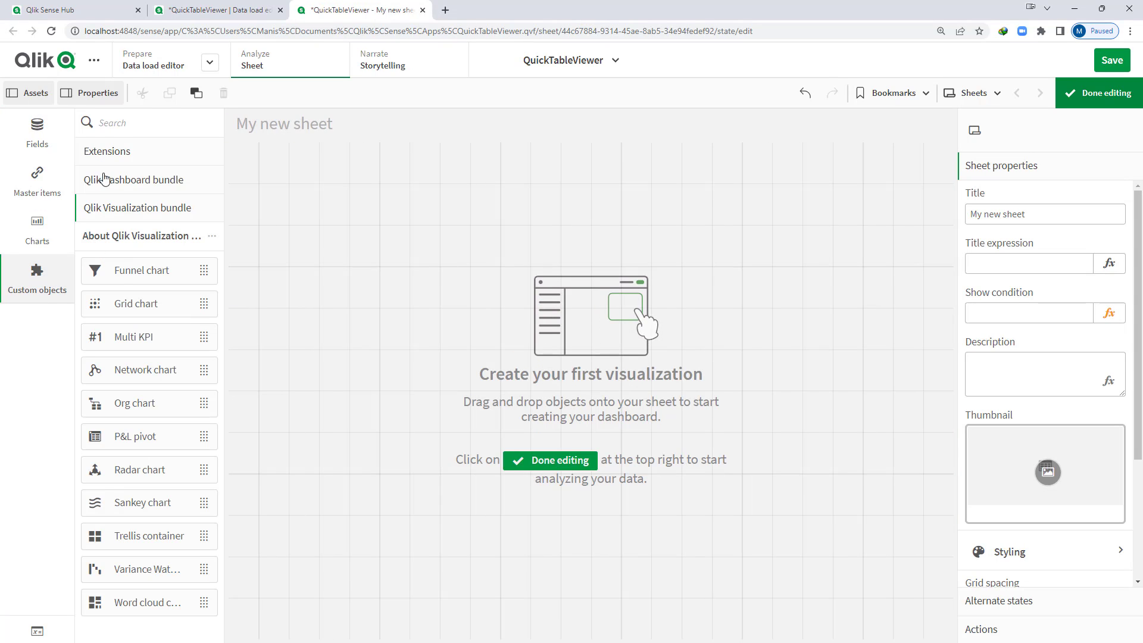
{"action": "left_click", "coordinate": [94, 150]}
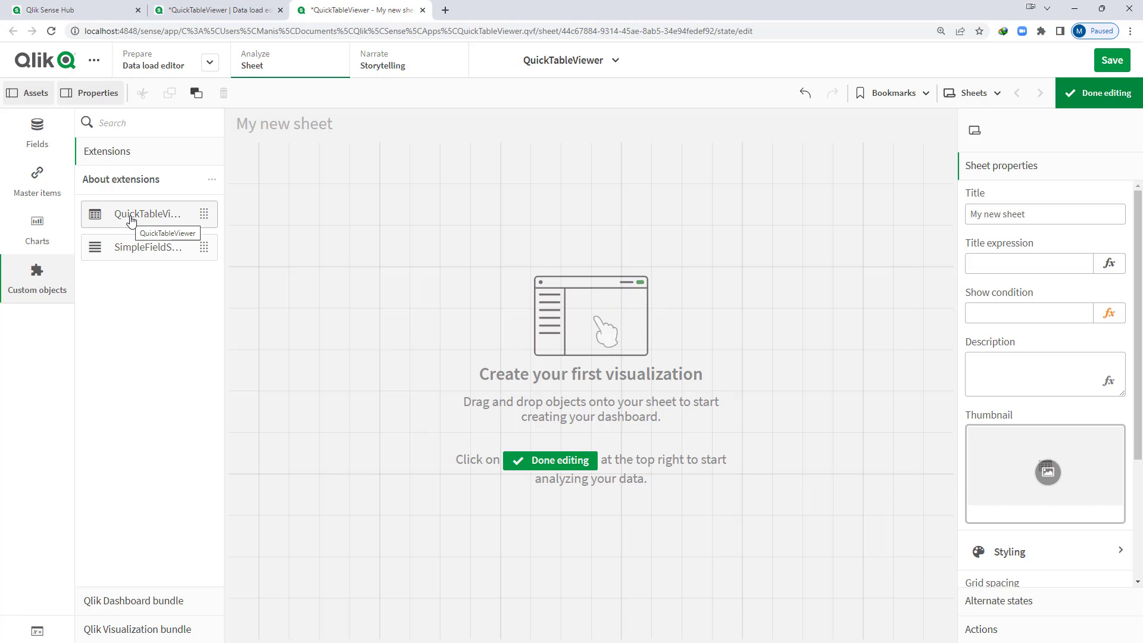
{"action": "left_click_drag", "start_coordinate": [131, 220], "coordinate": [954, 454]}
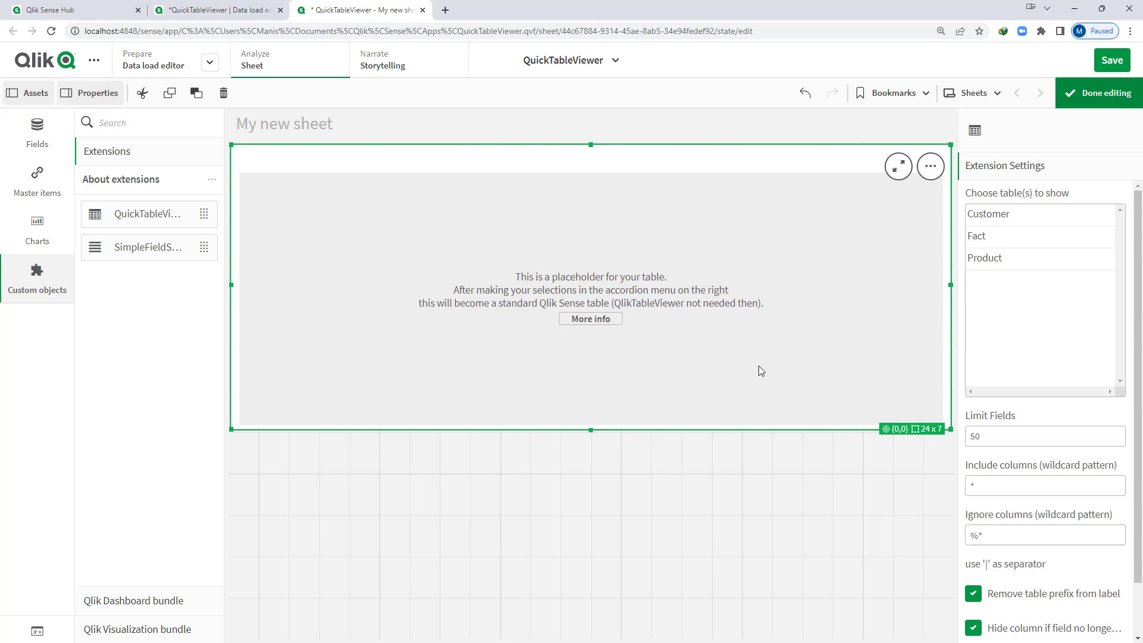
- Generate a table of the Fact table's fields from the QuickTableViewer and finish editing the sheet
{"action": "left_click", "coordinate": [985, 236]}
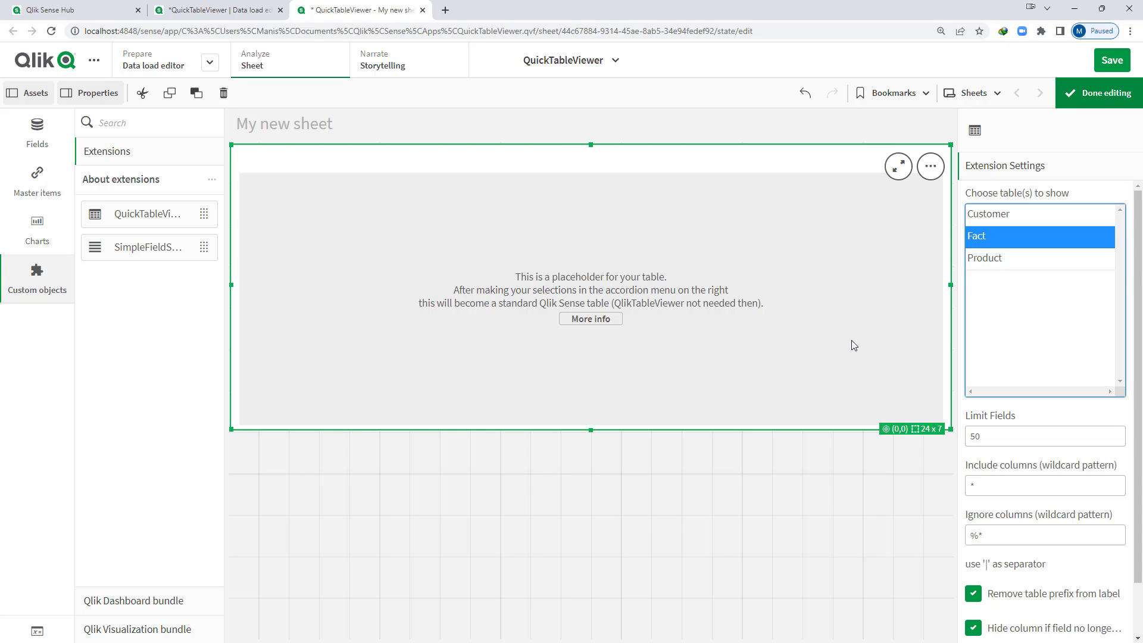
{"action": "scroll", "coordinate": [1000, 535], "scroll_direction": "down", "scroll_amount": 1}
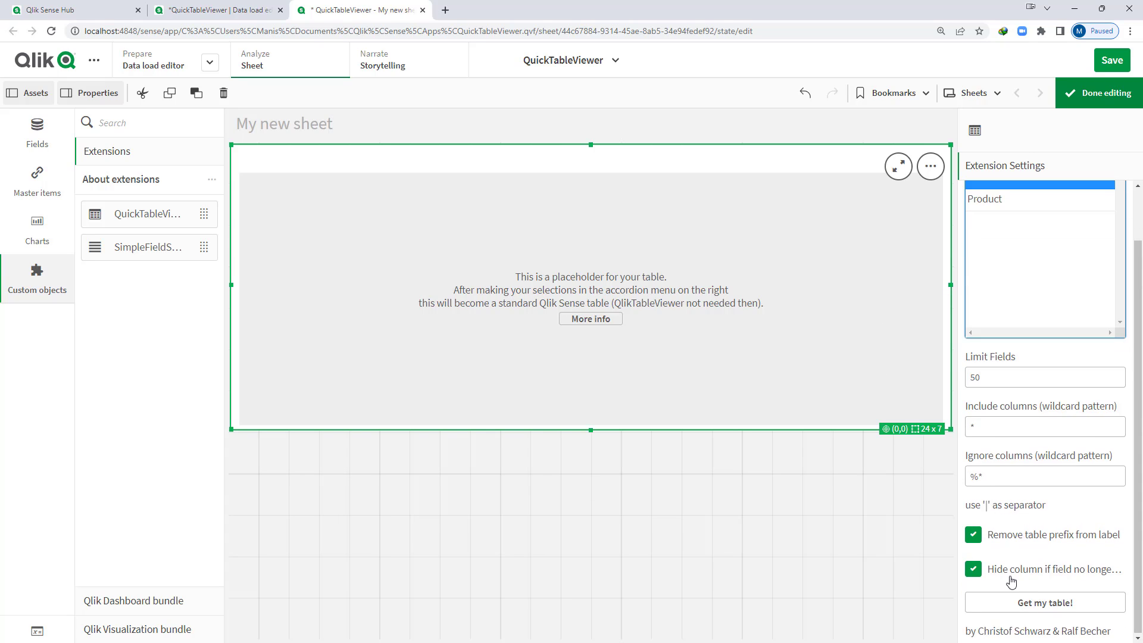
{"action": "scroll", "coordinate": [979, 318], "scroll_direction": "up", "scroll_amount": 1}
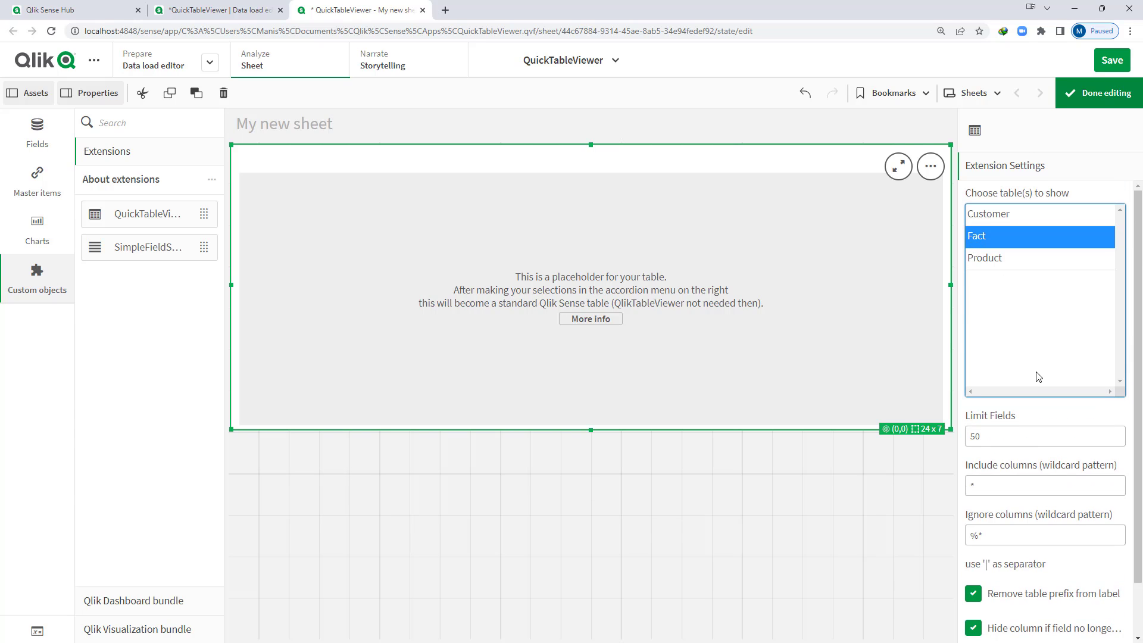
{"action": "scroll", "coordinate": [1037, 375], "scroll_direction": "down", "scroll_amount": 1}
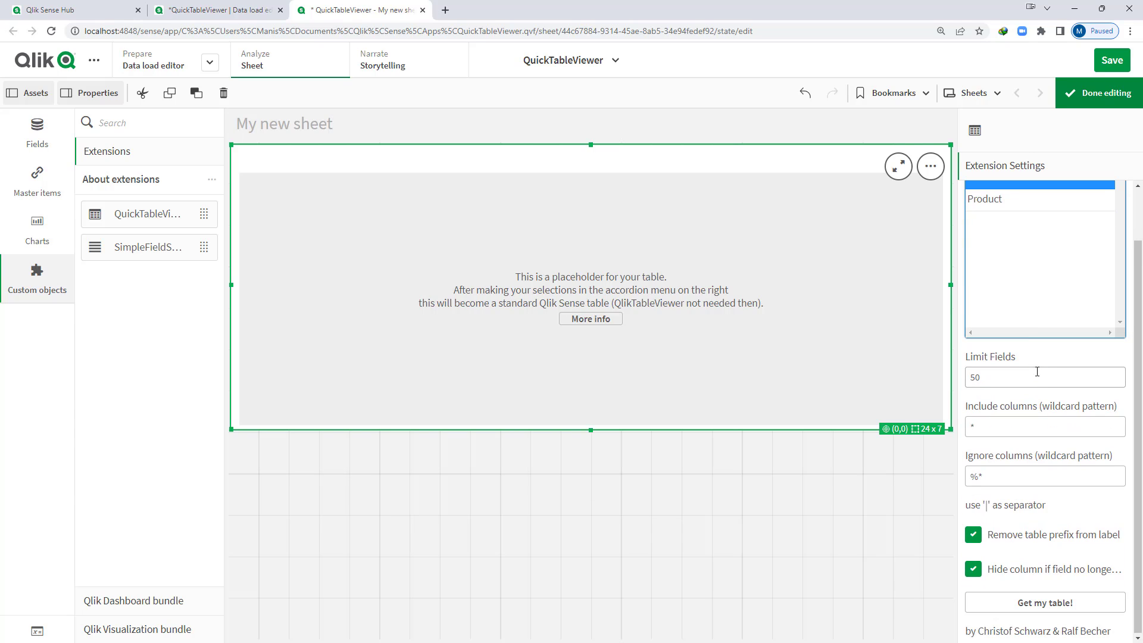
{"action": "left_click", "coordinate": [1043, 603]}
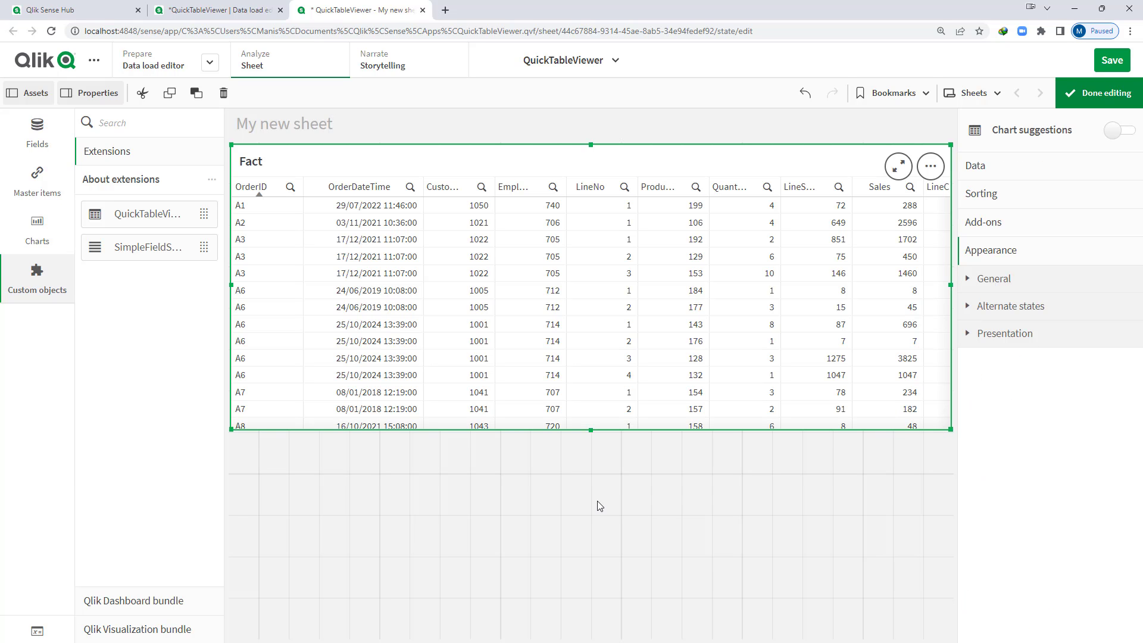
{"action": "left_click", "coordinate": [1089, 100]}
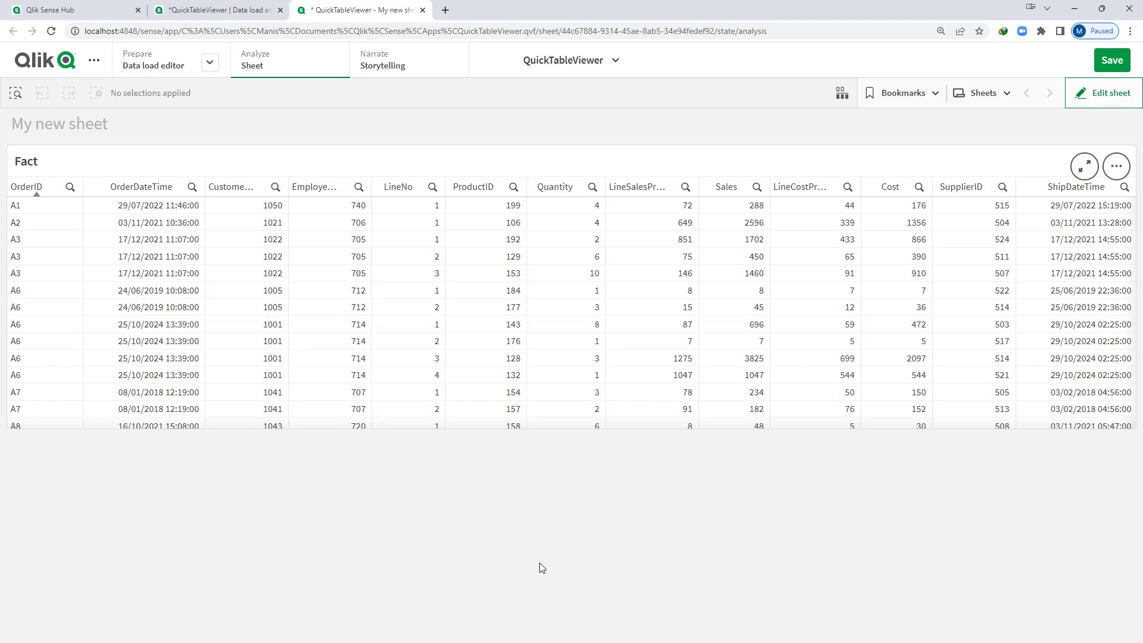
- Edit the sheet again, add a QuickTableViewer below the Fact table, and generate the Customer table from it
{"action": "key", "text": "ctrl+e"}
{"action": "left_click_drag", "start_coordinate": [149, 215], "coordinate": [400, 528]}
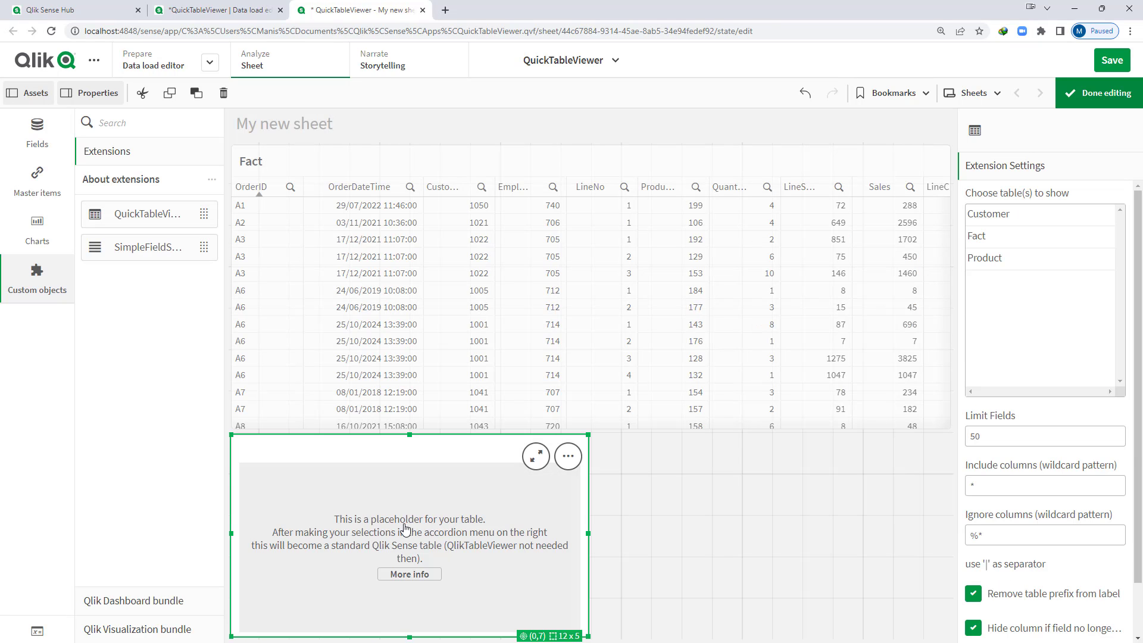
{"action": "left_click", "coordinate": [984, 218]}
{"action": "scroll", "coordinate": [1049, 397], "scroll_direction": "down", "scroll_amount": 1}
{"action": "left_click", "coordinate": [1041, 603]}
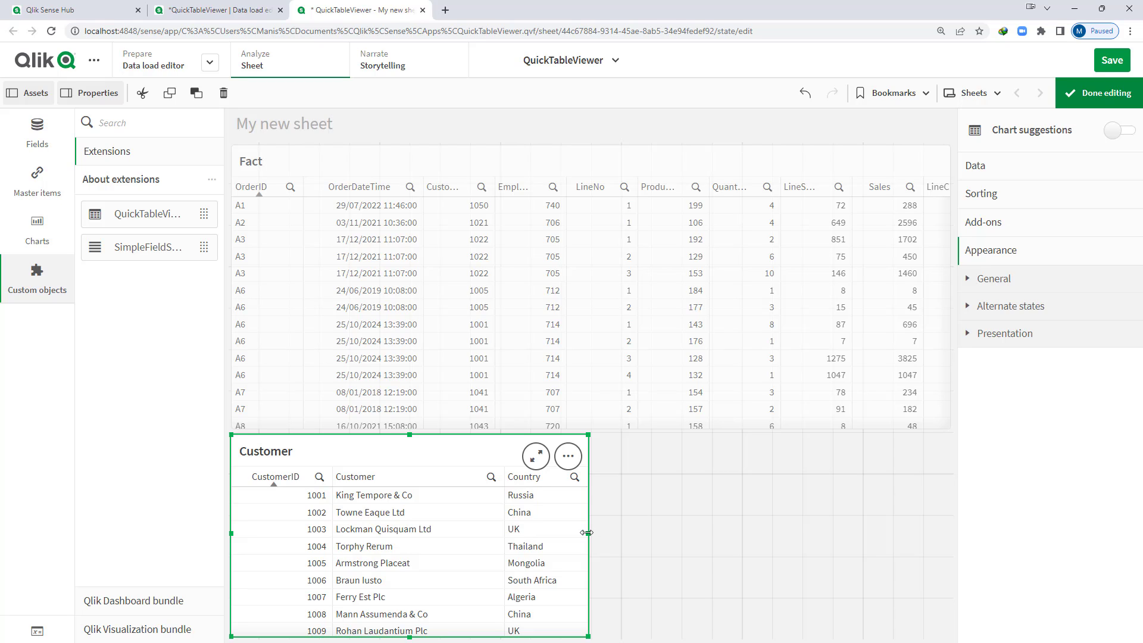
- Add a QuickTableViewer beside the Customer table, and delete all objects from the sheet
{"action": "key", "text": "ctrl+v"}
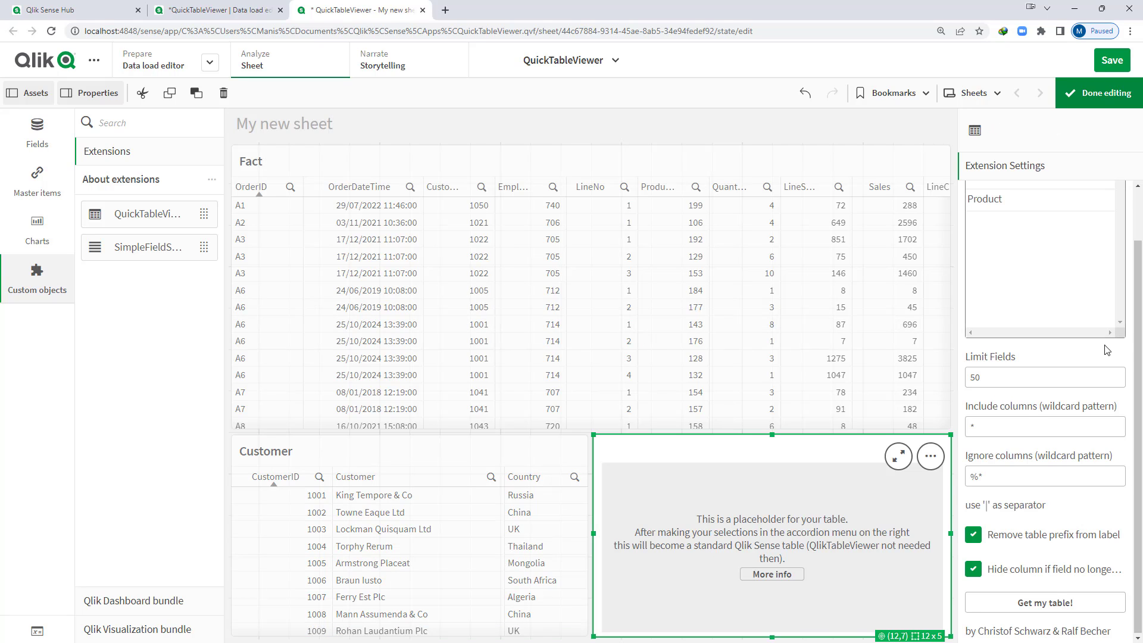
{"action": "left_click", "coordinate": [730, 353]}
{"action": "key", "text": "Delete"}
{"action": "key", "text": "ctrl+z"}
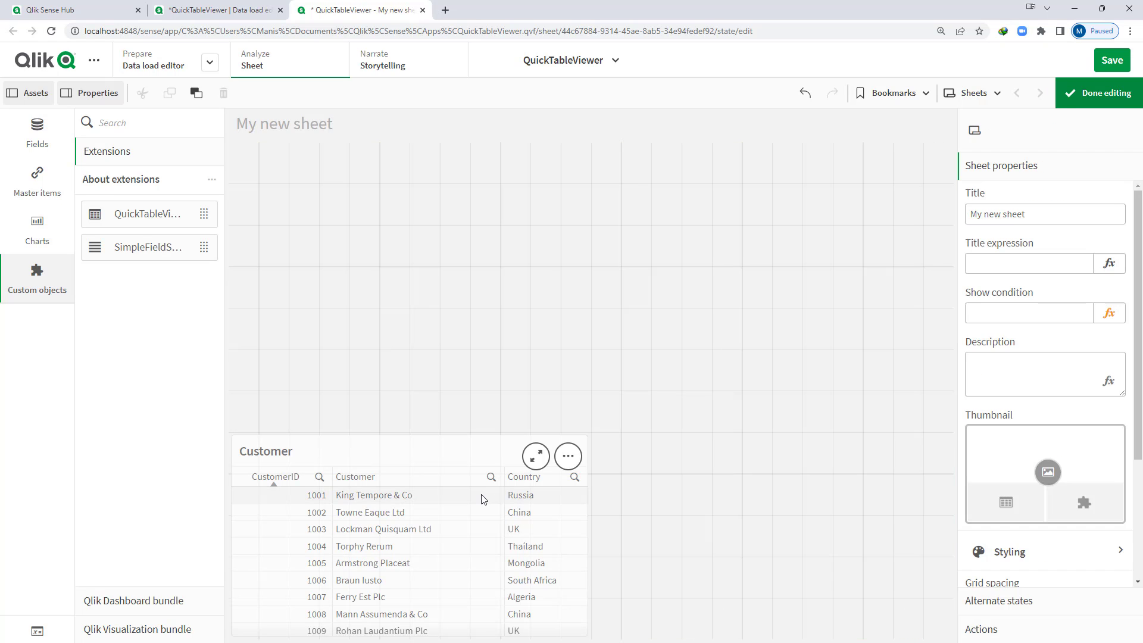
{"action": "key", "text": "ctrl+z"}
- Add a QuickTableViewer to the empty sheet, enlarge it to 24 x 8 grid cells, and choose Fact as its table
{"action": "left_click_drag", "start_coordinate": [158, 228], "coordinate": [444, 253]}
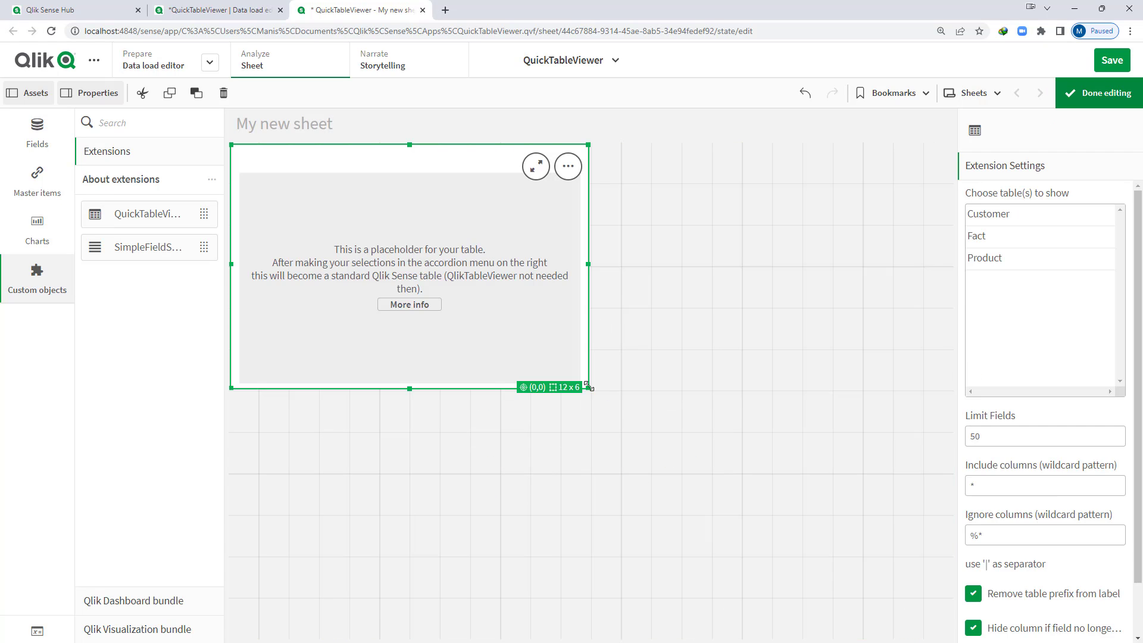
{"action": "left_click_drag", "start_coordinate": [584, 385], "coordinate": [927, 459]}
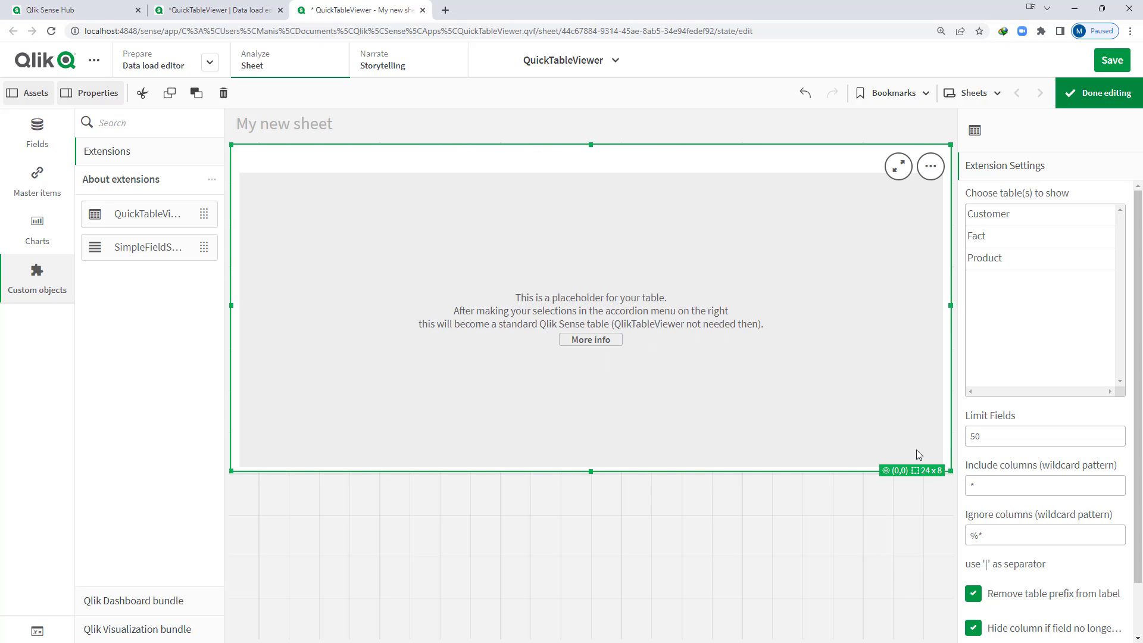
{"action": "left_click", "coordinate": [978, 236]}
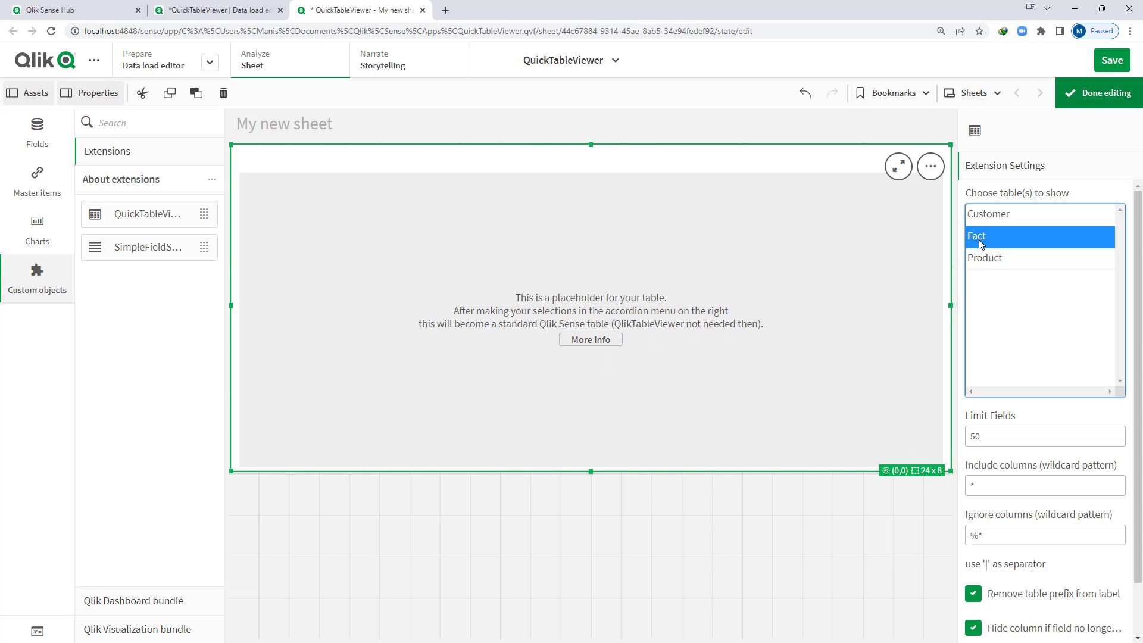
{"action": "scroll", "coordinate": [1067, 385], "scroll_direction": "down", "scroll_amount": 1}
{"action": "scroll", "coordinate": [1066, 386], "scroll_direction": "down", "scroll_amount": 1}
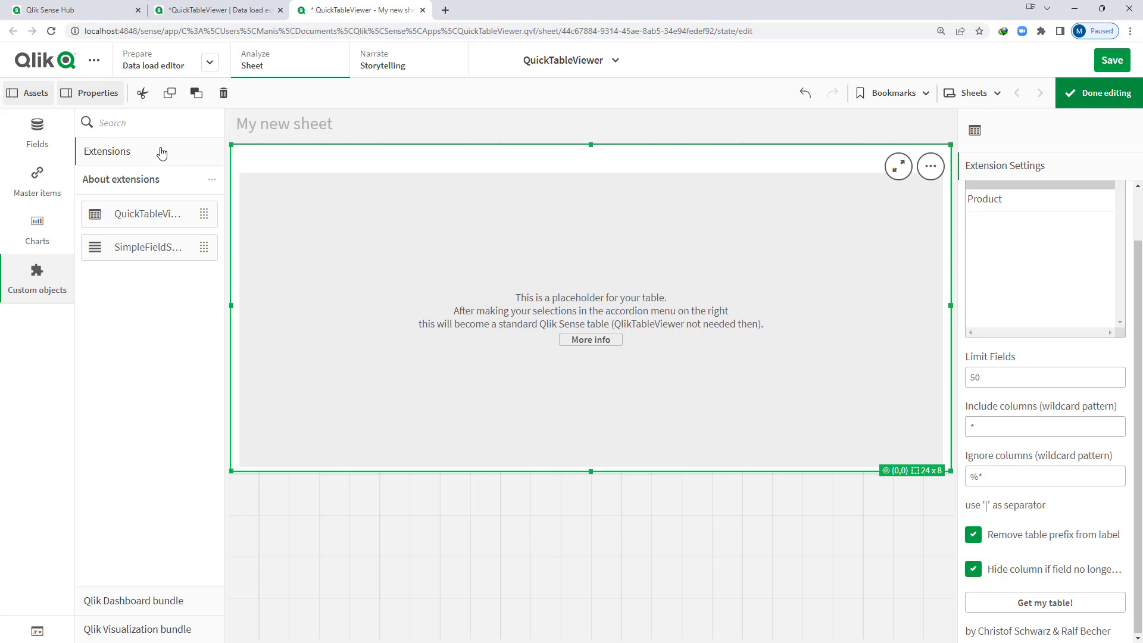
- Examine the Fact table's field list in the data load script and return to the sheet
{"action": "left_click", "coordinate": [186, 12]}
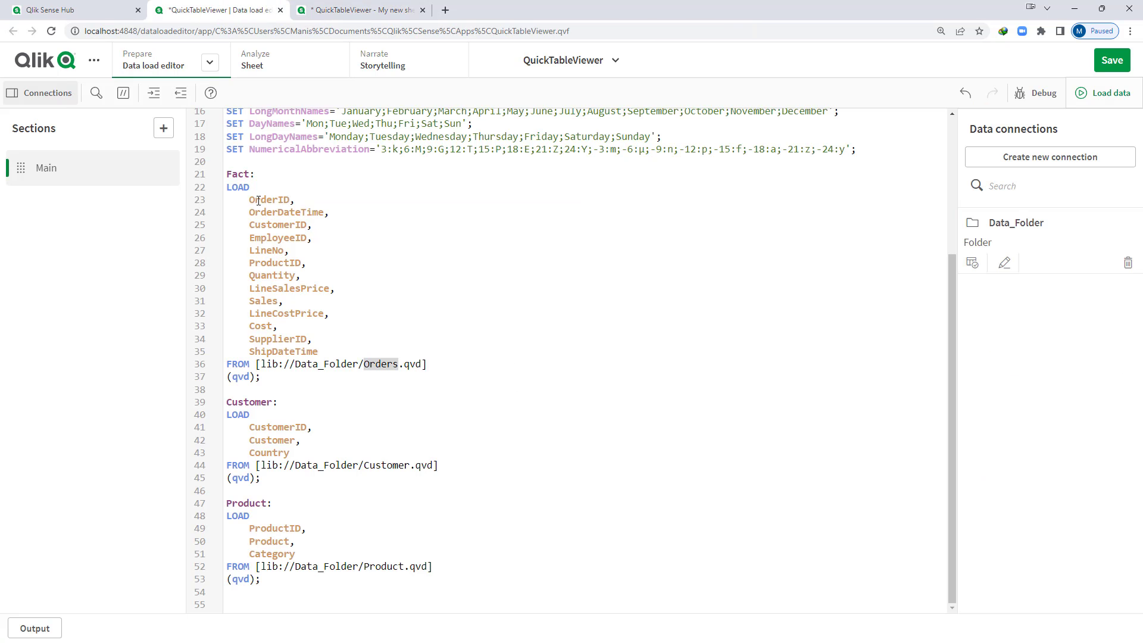
{"action": "left_click_drag", "start_coordinate": [227, 200], "coordinate": [334, 347]}
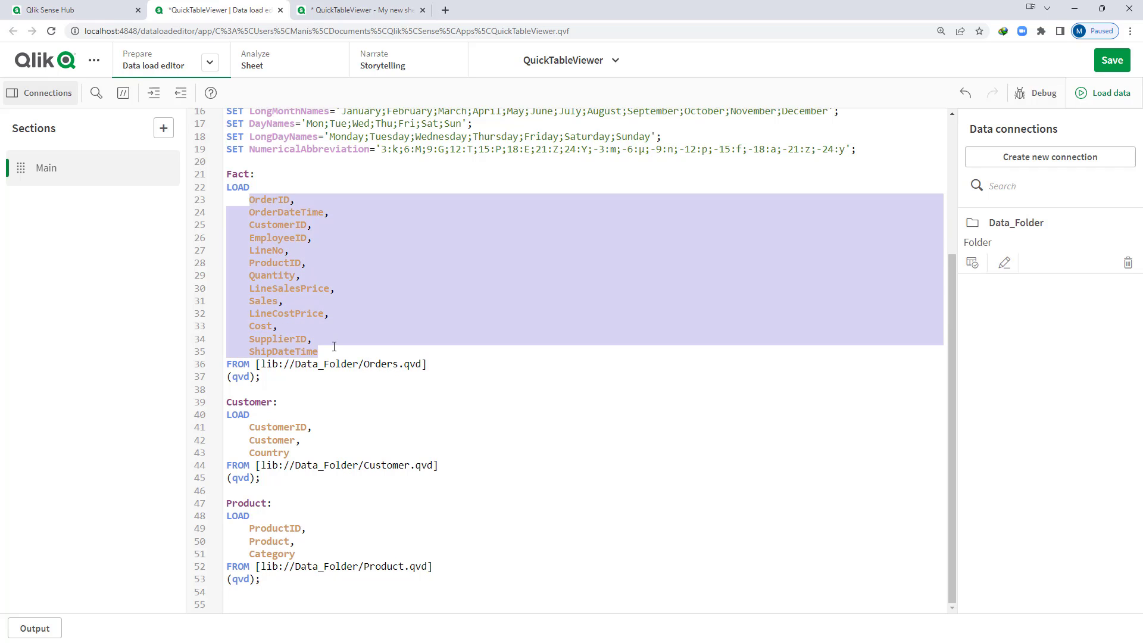
{"action": "left_click", "coordinate": [333, 10]}
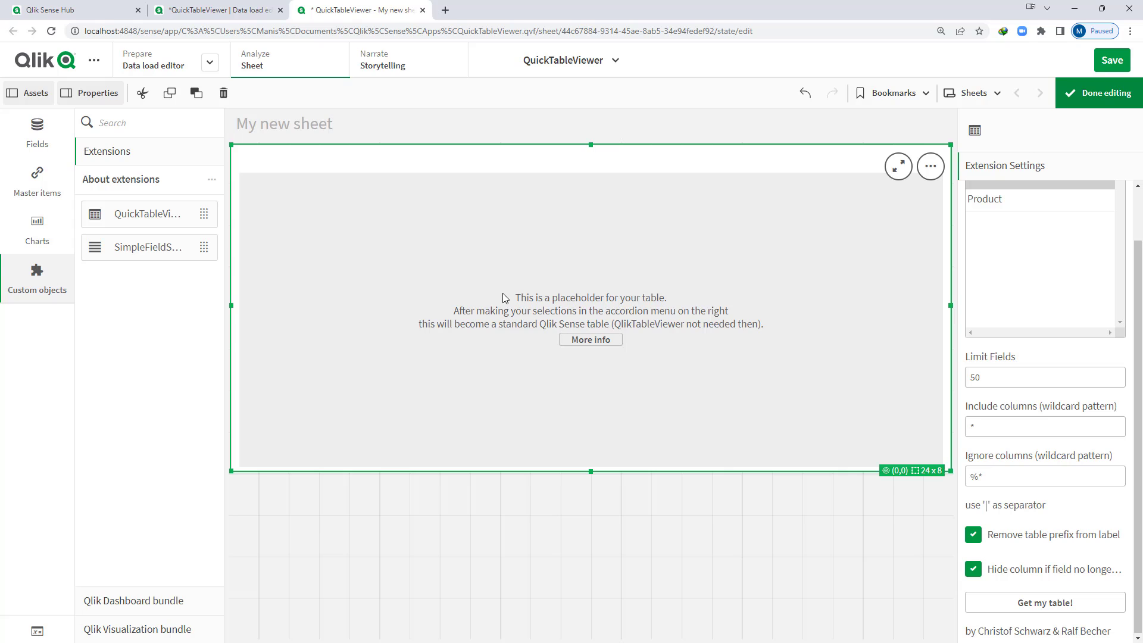
- Set the viewer's field limit to 5 and generate the Fact table
{"action": "scroll", "coordinate": [1030, 248], "scroll_direction": "up", "scroll_amount": 3}
{"action": "left_click", "coordinate": [998, 246]}
{"action": "left_click", "coordinate": [1023, 439]}
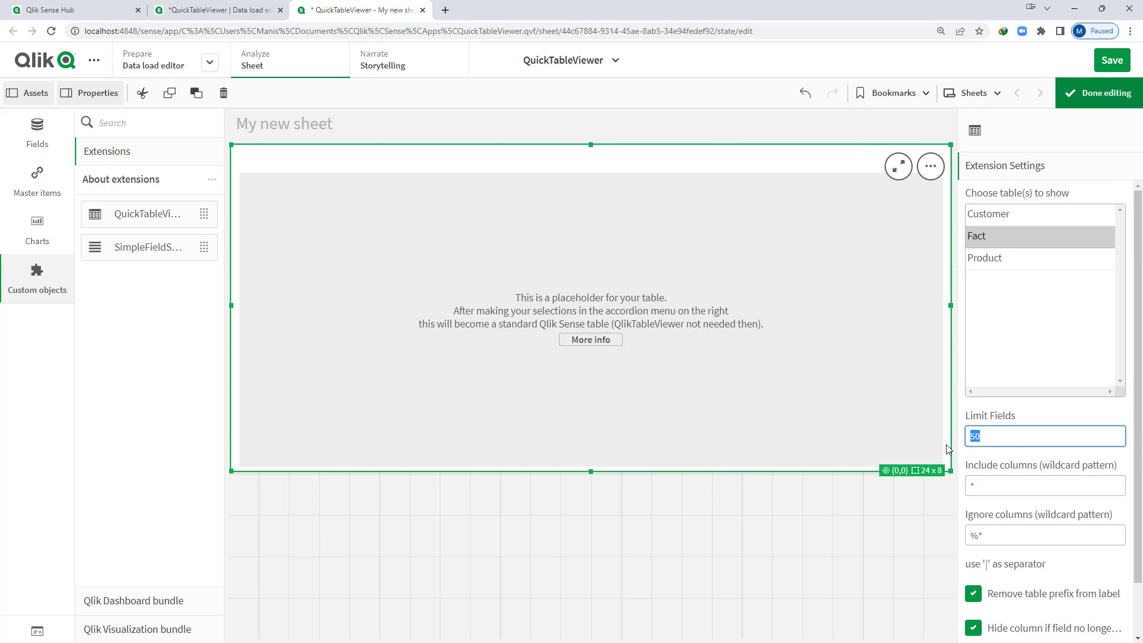
{"action": "type", "text": "5"}
{"action": "scroll", "coordinate": [1054, 506], "scroll_direction": "down", "scroll_amount": 1}
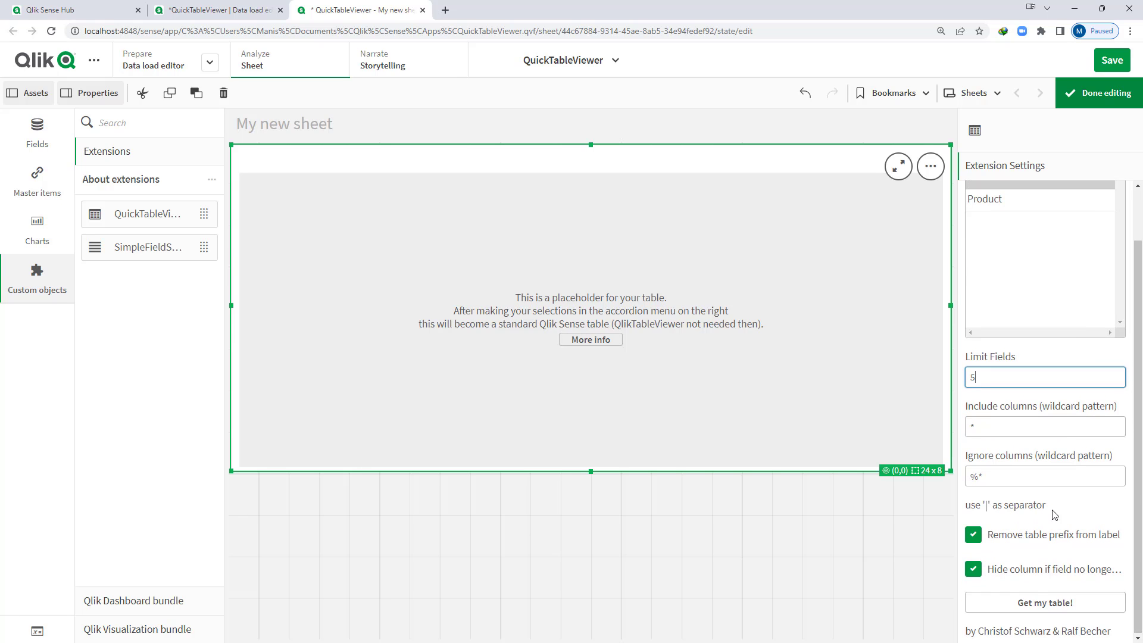
{"action": "left_click", "coordinate": [1036, 605]}
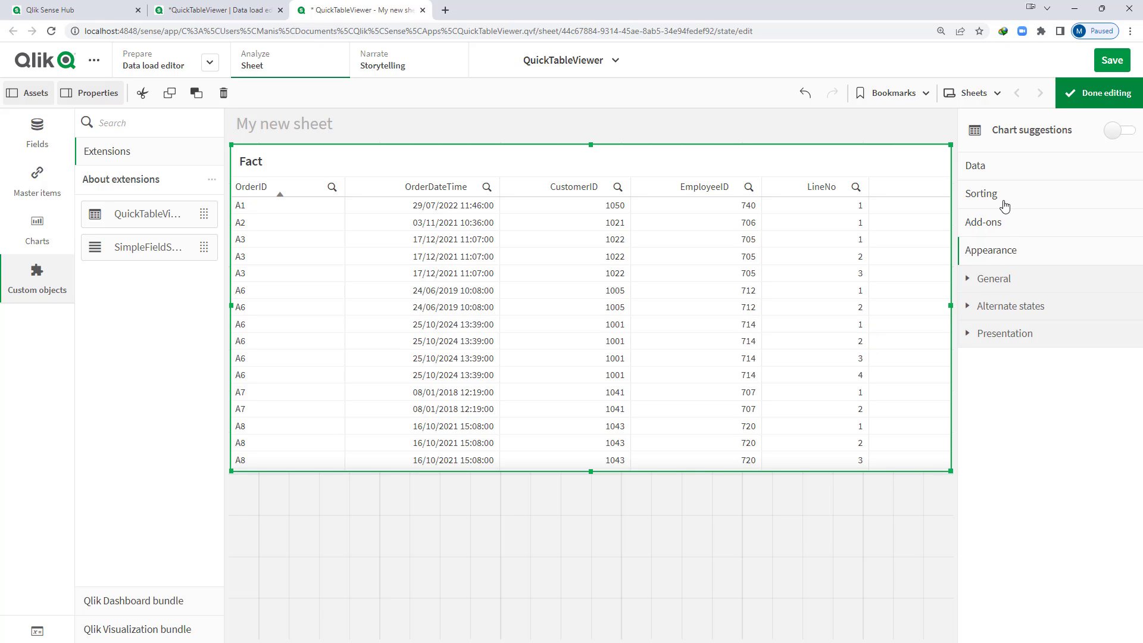
- Replace the limited Fact table with a full-width QuickTableViewer, 24 x 8 grid cells, and choose Fact as its table
{"action": "key", "text": "Delete"}
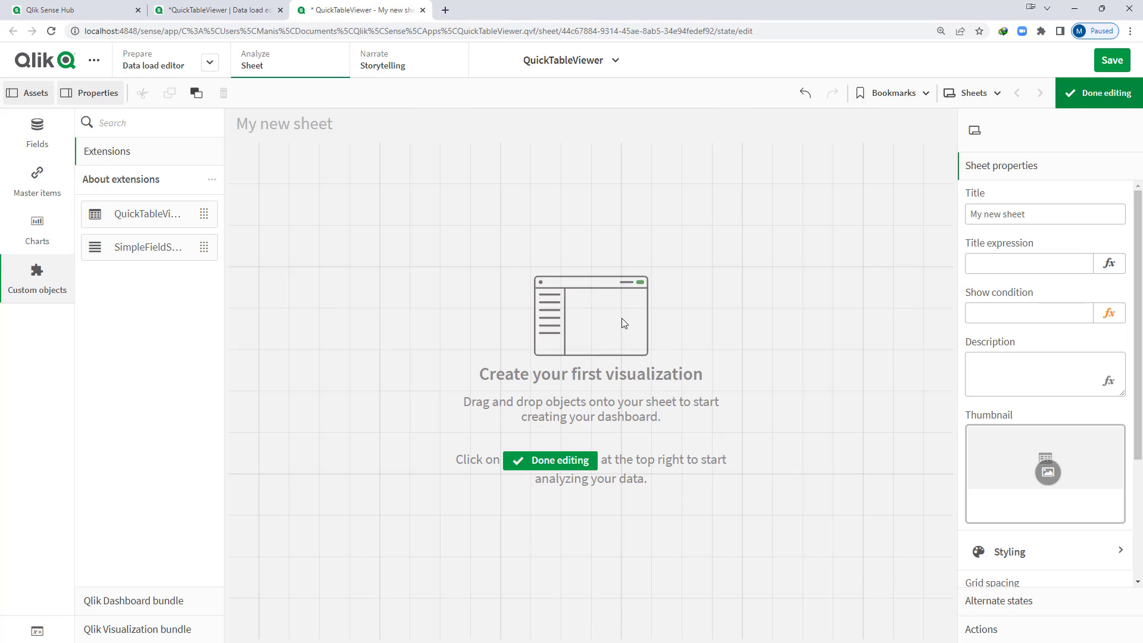
{"action": "left_click_drag", "start_coordinate": [123, 222], "coordinate": [407, 222]}
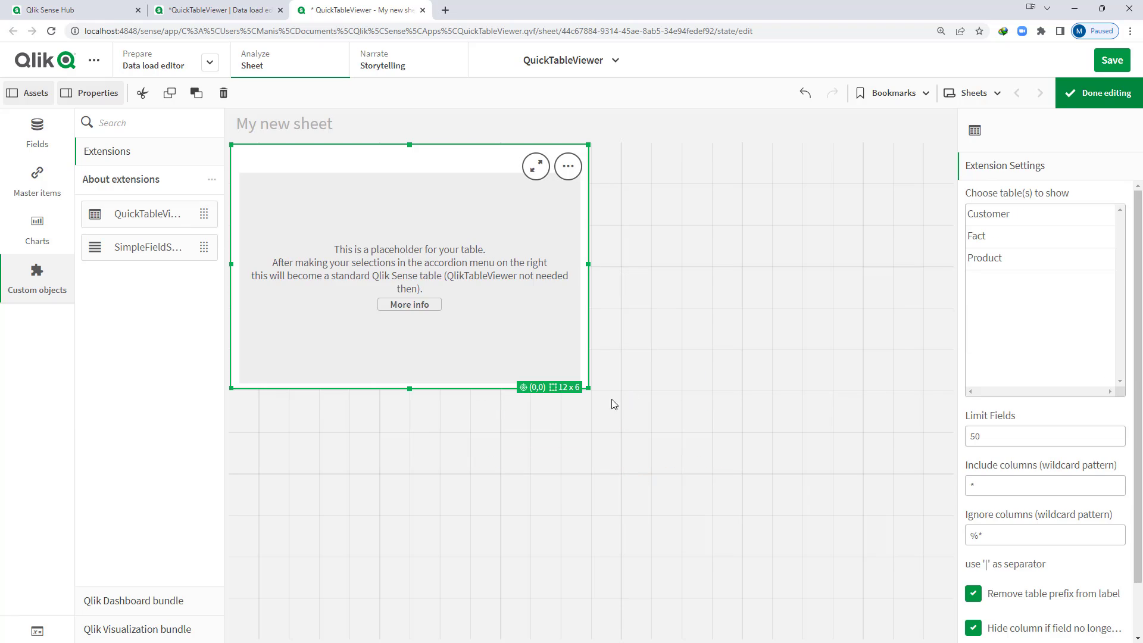
{"action": "left_click_drag", "start_coordinate": [586, 386], "coordinate": [950, 471]}
{"action": "left_click", "coordinate": [978, 236]}
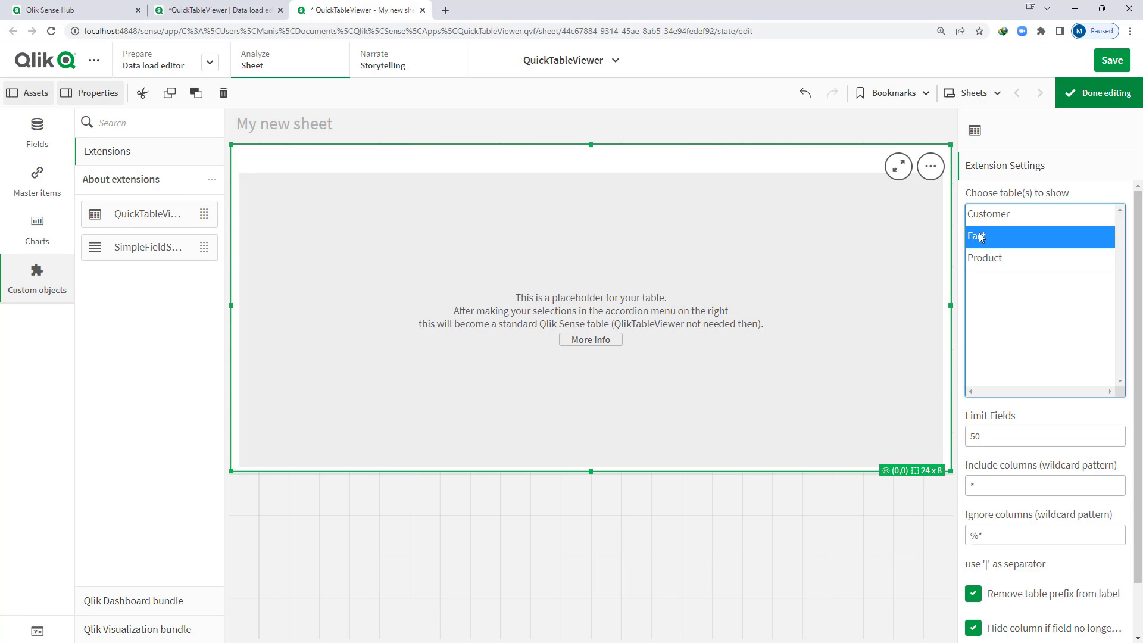
{"action": "scroll", "coordinate": [1061, 398], "scroll_direction": "down", "scroll_amount": 1}
- Set the include-columns wildcard pattern to *ID and generate the Fact table
{"action": "left_click", "coordinate": [976, 426]}
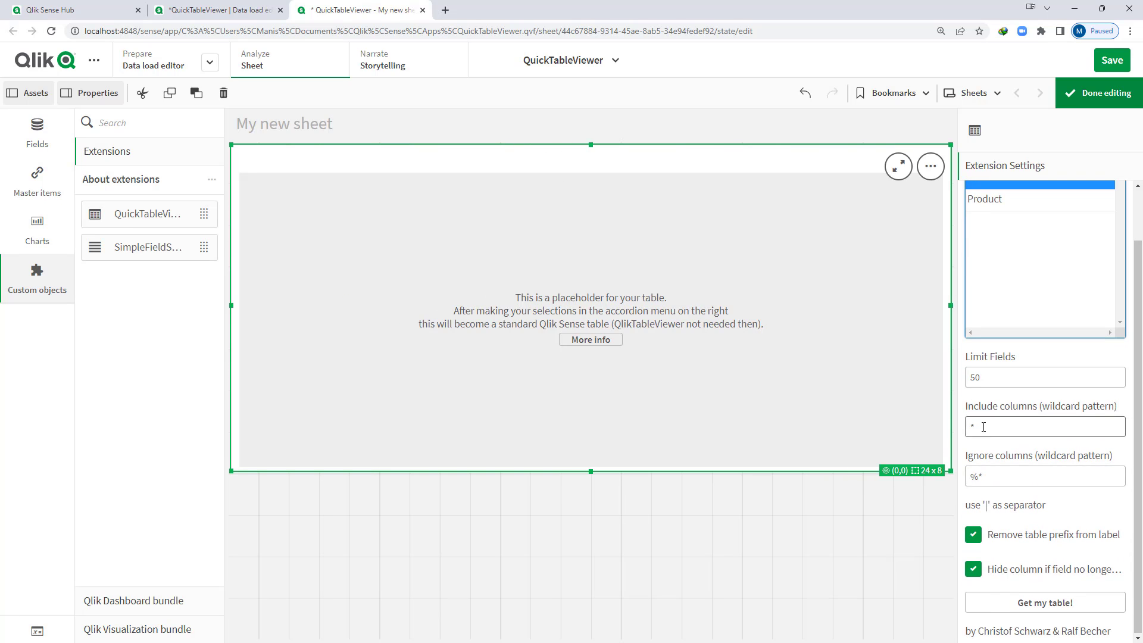
{"action": "left_click", "coordinate": [1015, 426]}
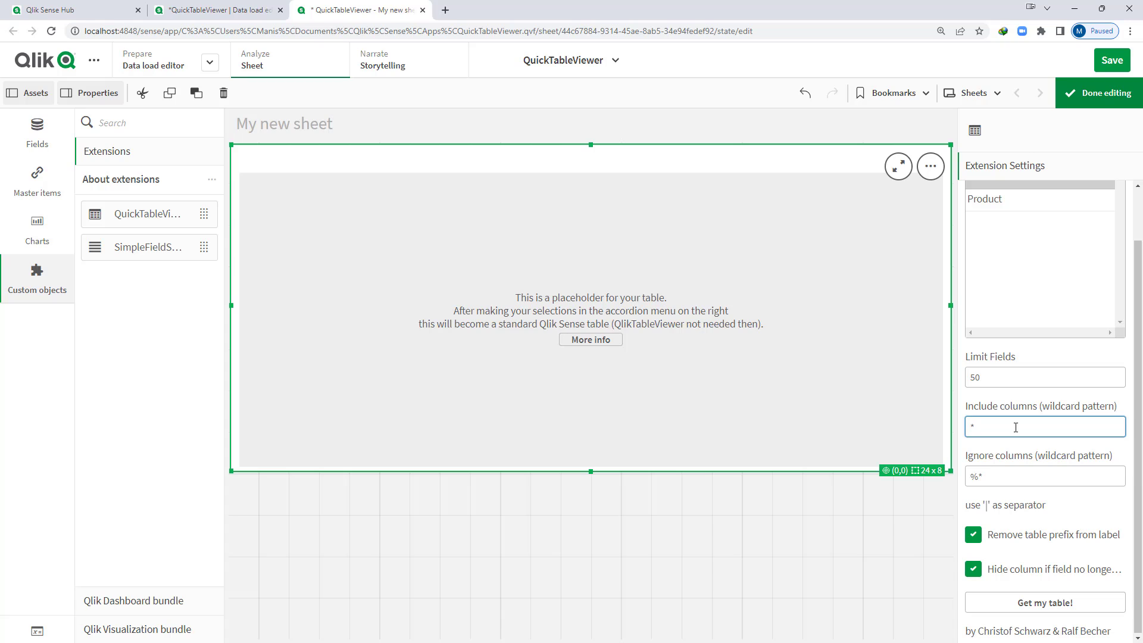
{"action": "type", "text": "ID"}
{"action": "left_click_drag", "start_coordinate": [988, 429], "coordinate": [975, 430]}
{"action": "left_click", "coordinate": [1019, 602]}
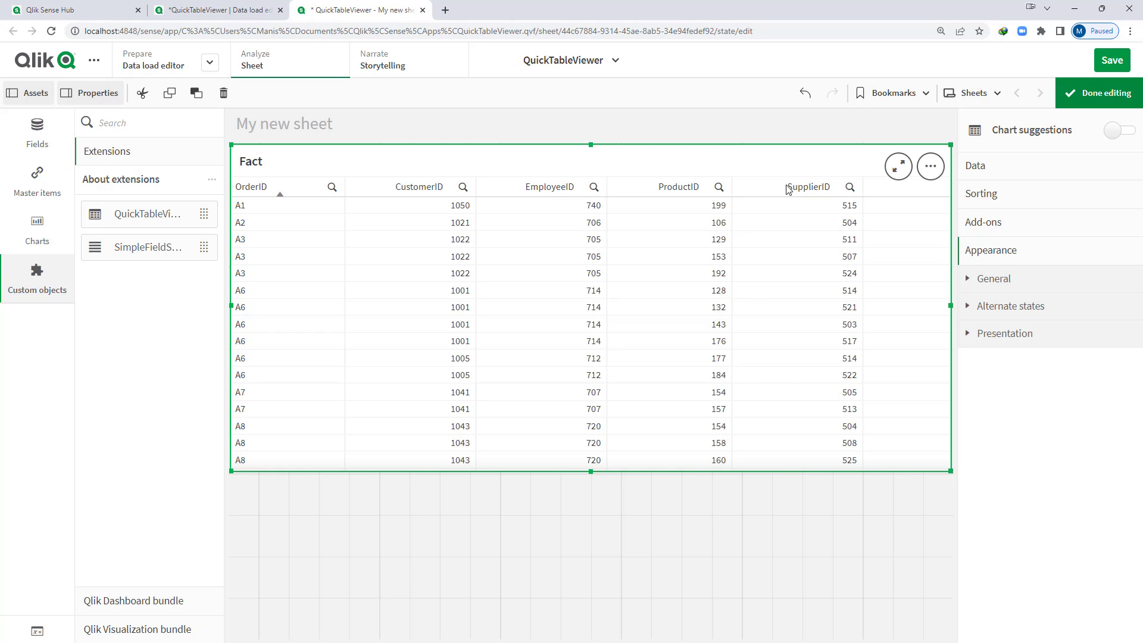
- Replace the ID-columns table with a 24 x 9 QuickTableViewer and set its include-columns pattern to *Sales*
{"action": "right_click", "coordinate": [641, 269]}
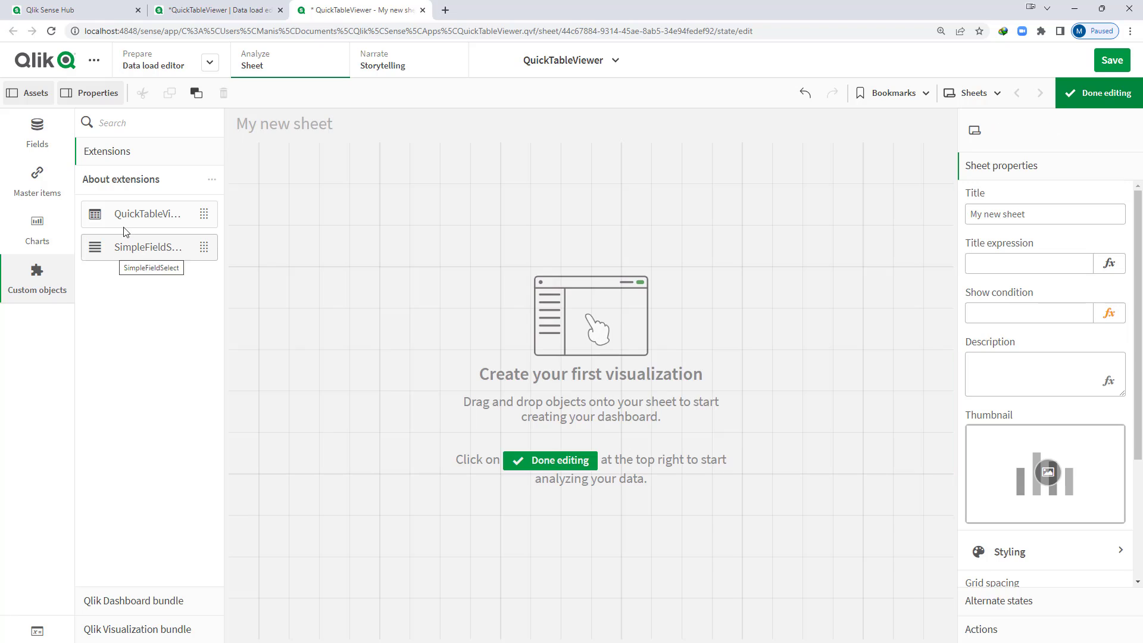
{"action": "left_click_drag", "start_coordinate": [143, 228], "coordinate": [988, 505]}
{"action": "left_click", "coordinate": [982, 485]}
{"action": "type", "text": "*Sales*"}
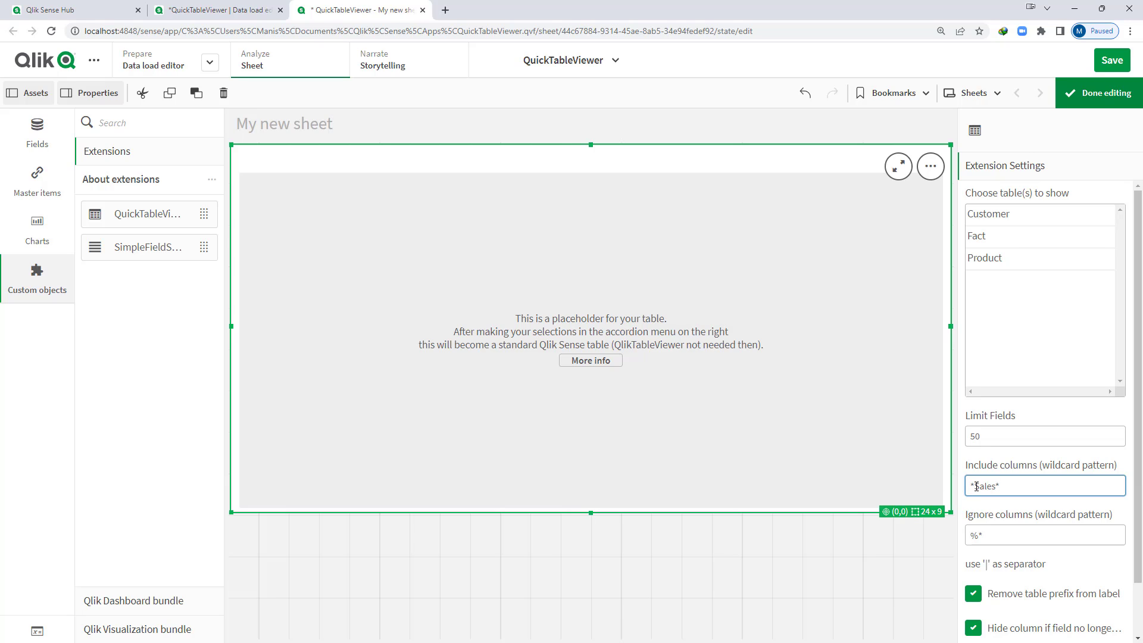
{"action": "mouse_move", "coordinate": [977, 486]}
{"action": "left_mouse_down"}
{"action": "mouse_move", "coordinate": [1001, 487]}
{"action": "mouse_move", "coordinate": [973, 488]}
{"action": "left_mouse_up"}
{"action": "left_click", "coordinate": [1004, 489]}
{"action": "scroll", "coordinate": [964, 544], "scroll_direction": "down", "scroll_amount": 1}
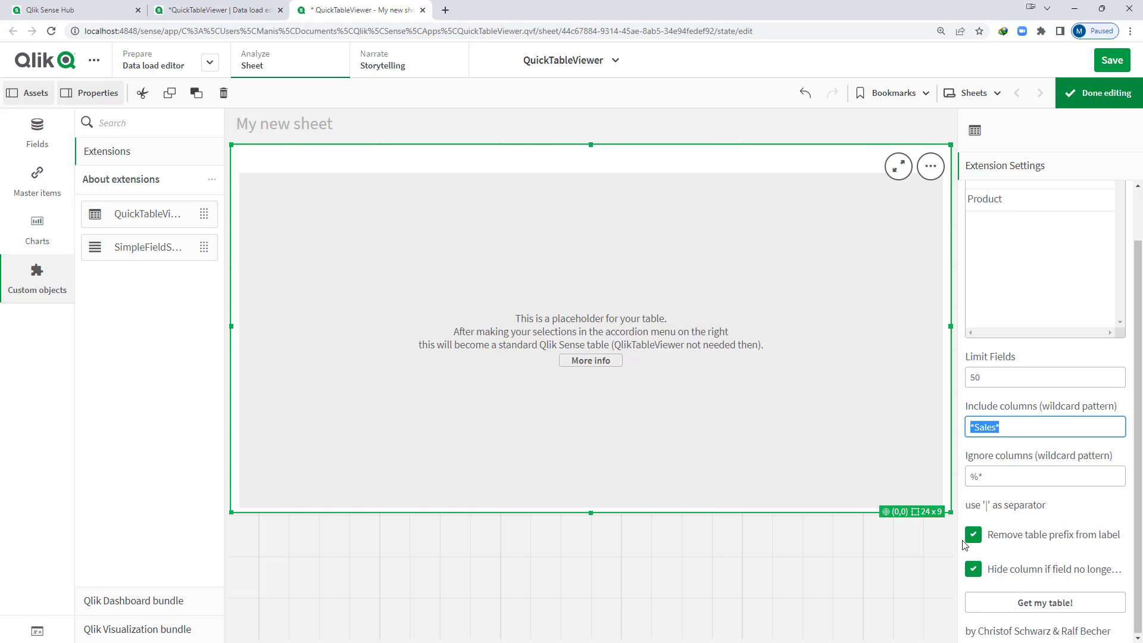
- Choose Fact as the table to show and generate it with only the columns matching *Sales*
{"action": "left_click", "coordinate": [1059, 612]}
{"action": "left_click", "coordinate": [1059, 611]}
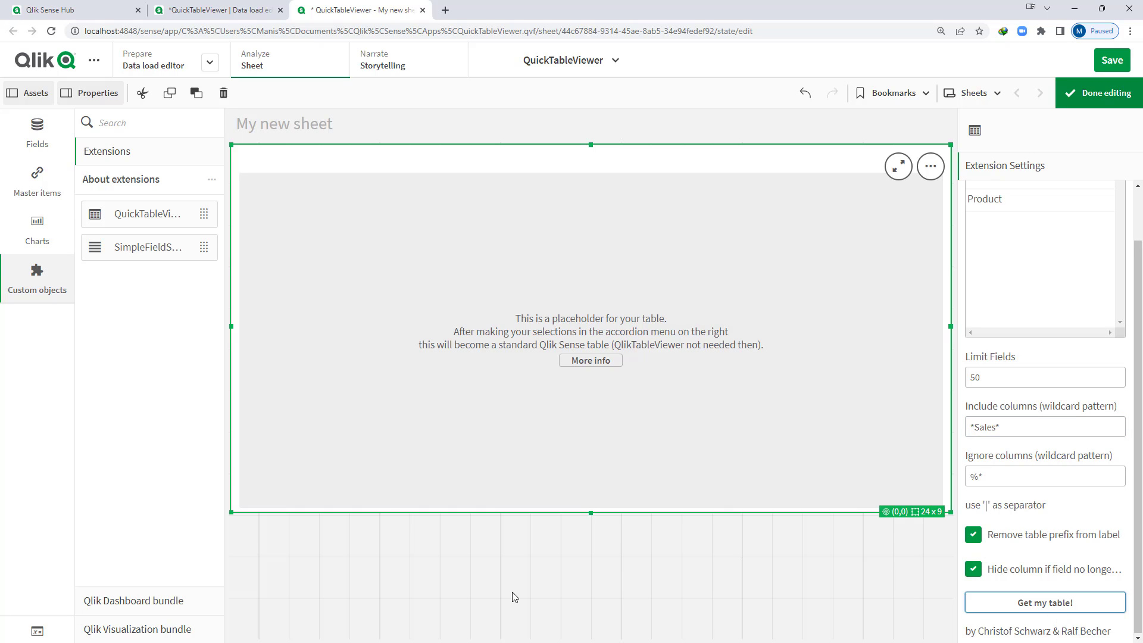
{"action": "scroll", "coordinate": [1019, 283], "scroll_direction": "up", "scroll_amount": 1}
{"action": "left_click", "coordinate": [990, 245]}
{"action": "scroll", "coordinate": [1012, 416], "scroll_direction": "down", "scroll_amount": 1}
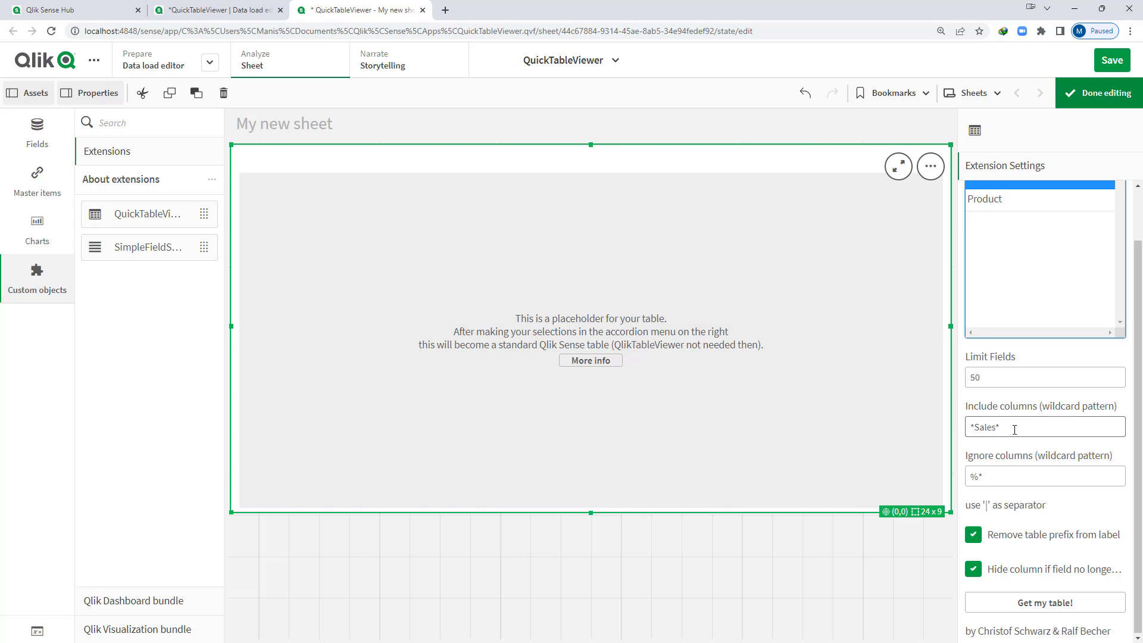
{"action": "left_click", "coordinate": [1036, 604]}
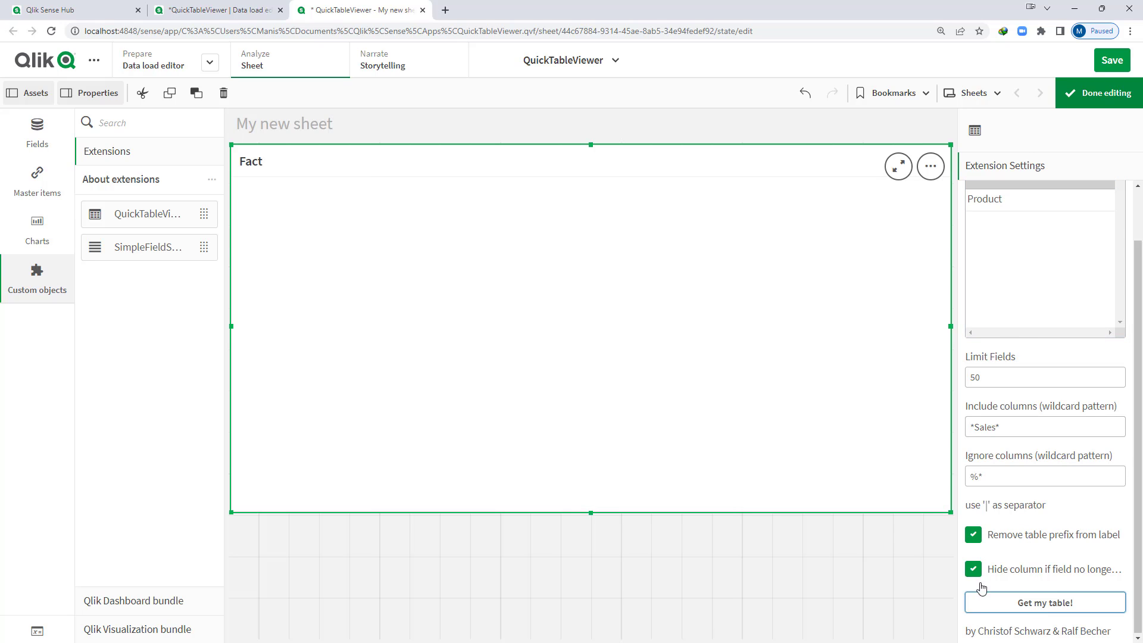
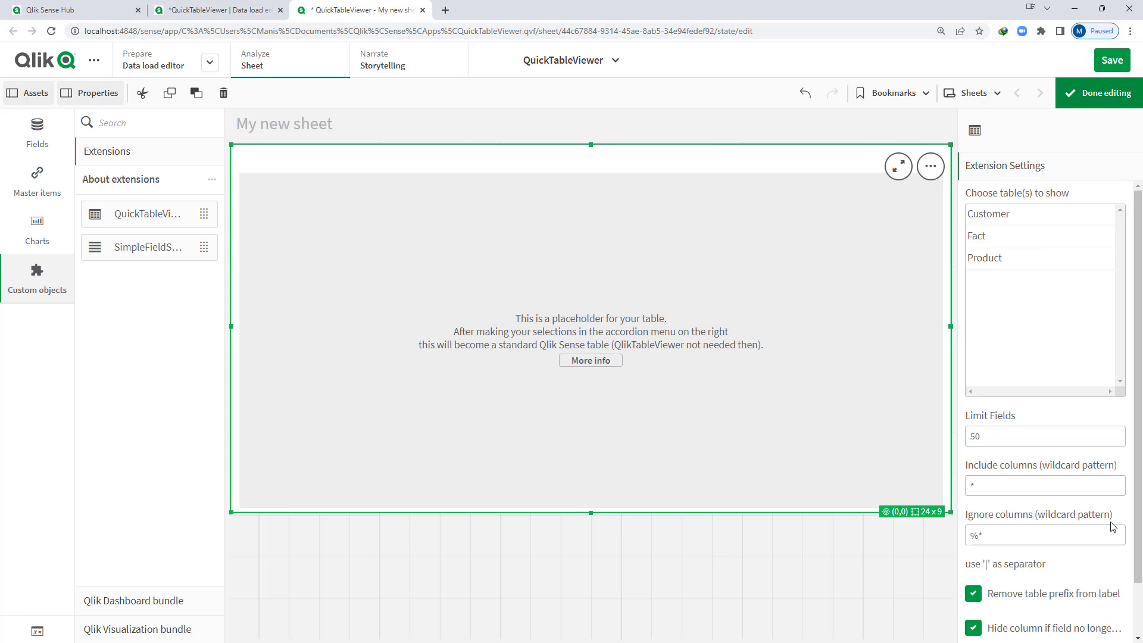
- In the Fact load script, alias OrderID as %OrderID and CustomerID as %CustomerID, and reload the data
{"action": "left_click_drag", "start_coordinate": [1012, 535], "coordinate": [960, 536]}
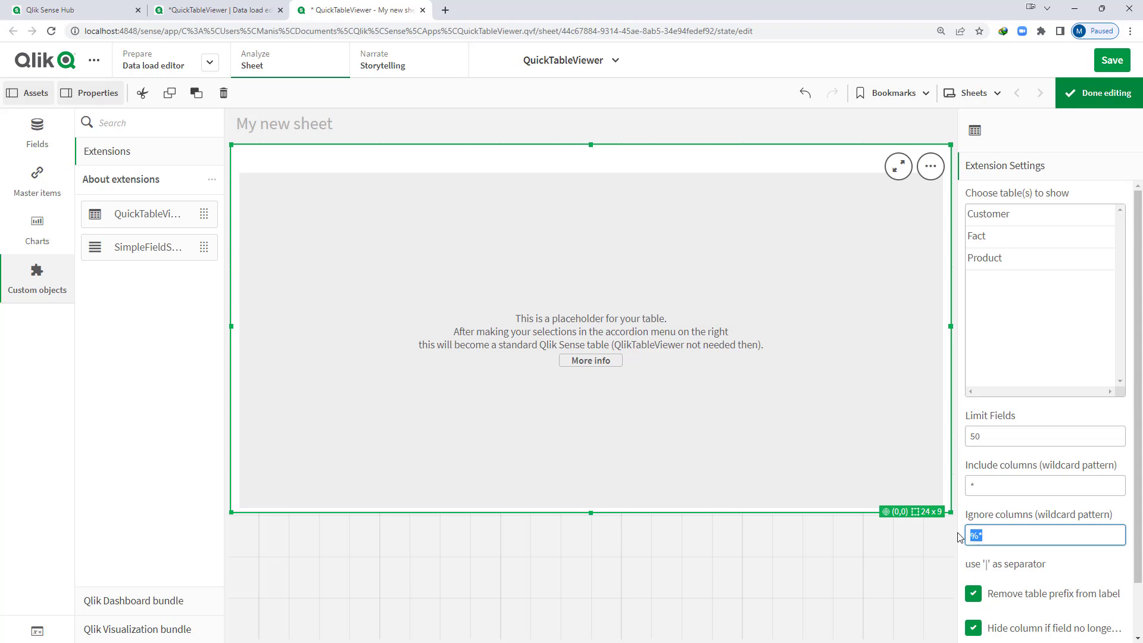
{"action": "left_click", "coordinate": [241, 13]}
{"action": "left_click", "coordinate": [359, 251]}
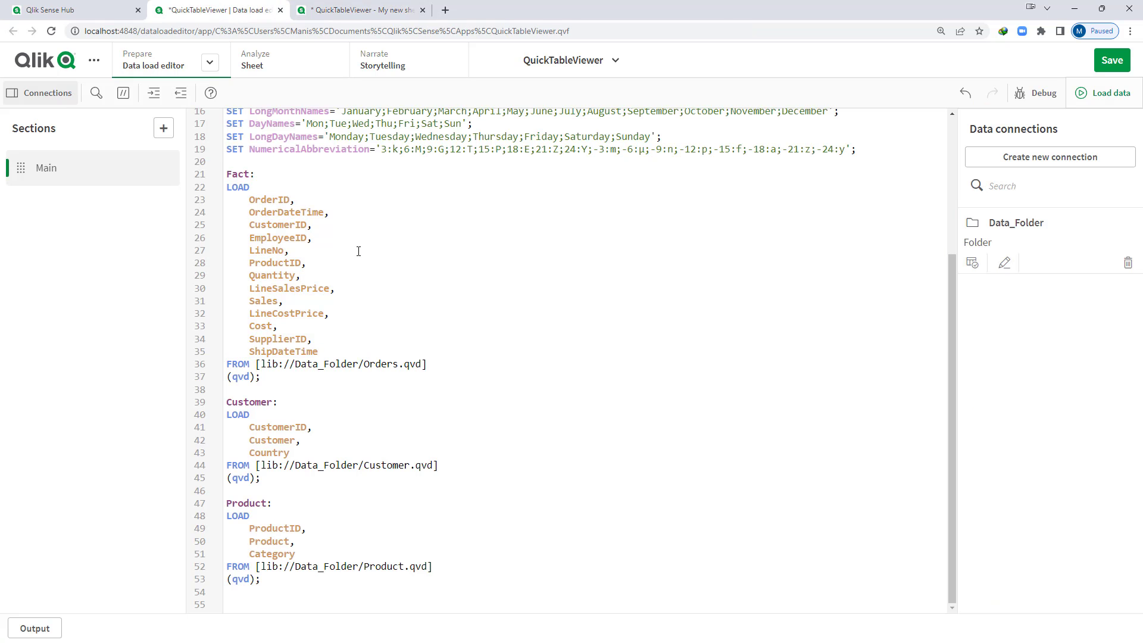
{"action": "type", "text": "as %OrderID"}
{"action": "key", "text": "BackSpace"}
{"action": "key", "text": "BackSpace"}
{"action": "key", "text": "BackSpace"}
{"action": "key", "text": "BackSpace"}
{"action": "type", "text": "as %CustomerID"}
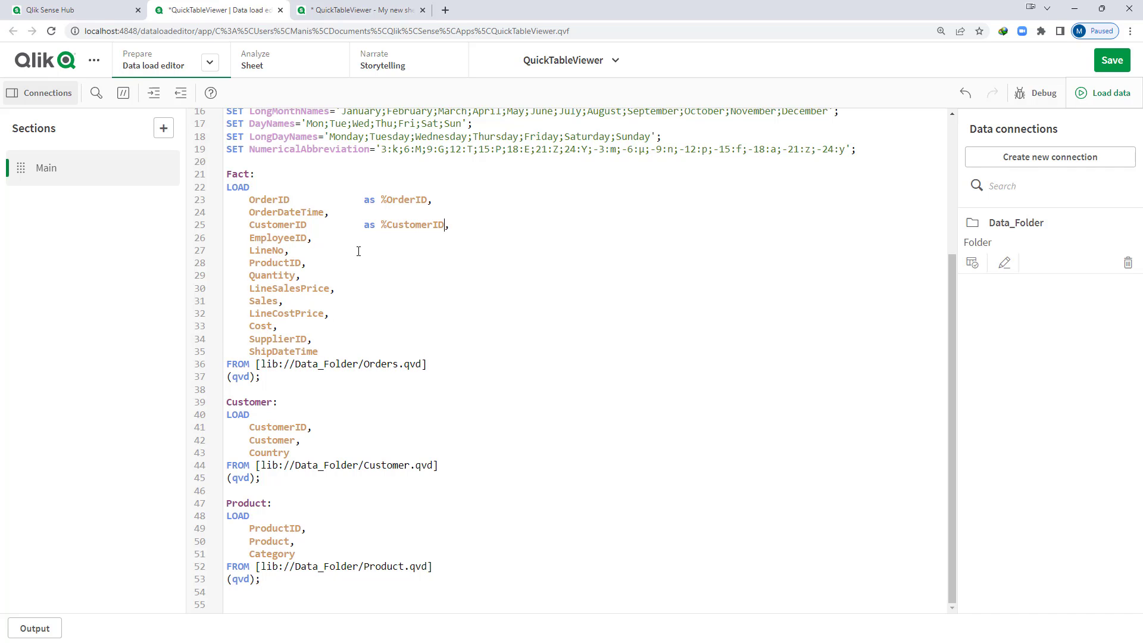
{"action": "left_click", "coordinate": [1098, 94]}
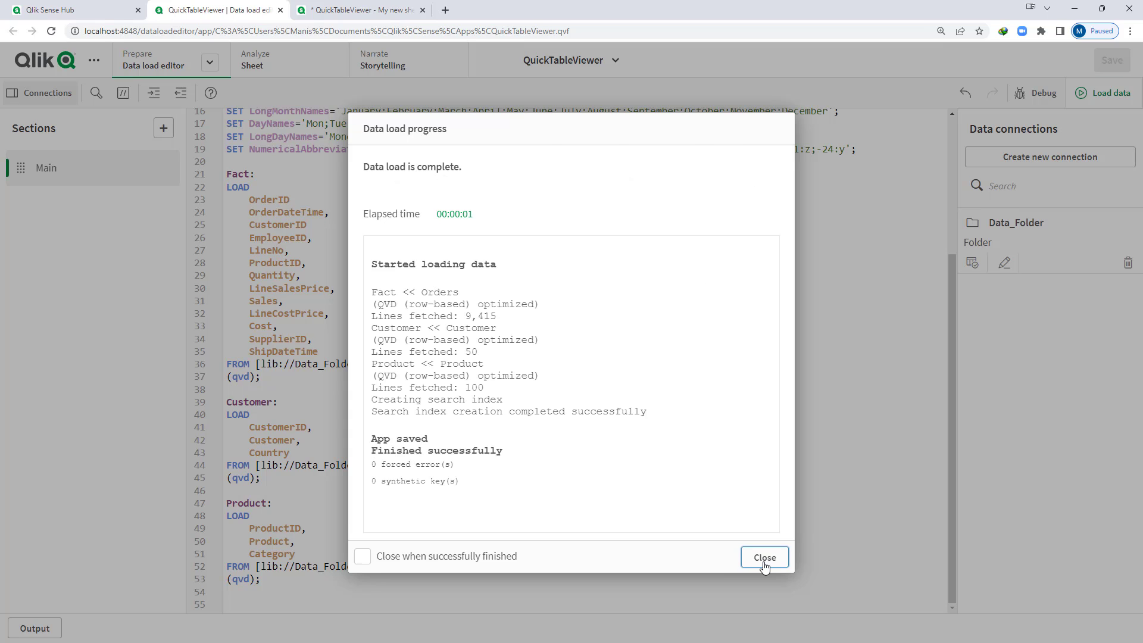
{"action": "left_click", "coordinate": [762, 560]}
- Delete the QuickTableViewer placeholder from the sheet and place a new one, 24 x 8 grid cells
{"action": "left_click", "coordinate": [360, 11]}
{"action": "right_click", "coordinate": [426, 132]}
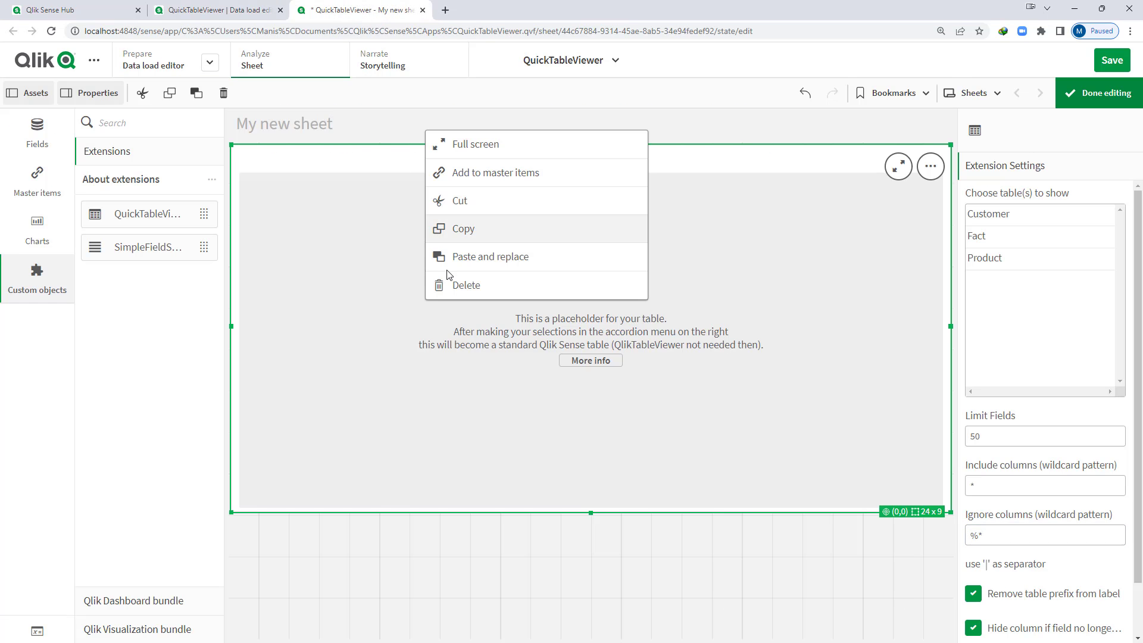
{"action": "left_click", "coordinate": [470, 283]}
{"action": "left_click_drag", "start_coordinate": [137, 213], "coordinate": [416, 209]}
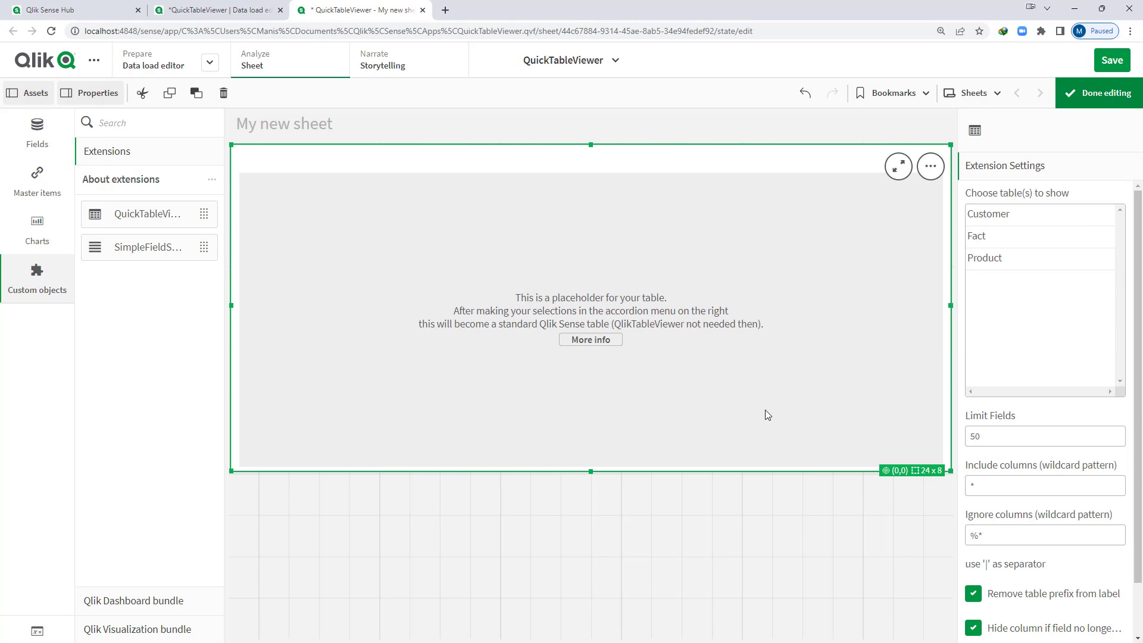
- Choose Fact as the table to show and generate it with the ignore-columns pattern %*
{"action": "left_click", "coordinate": [988, 235]}
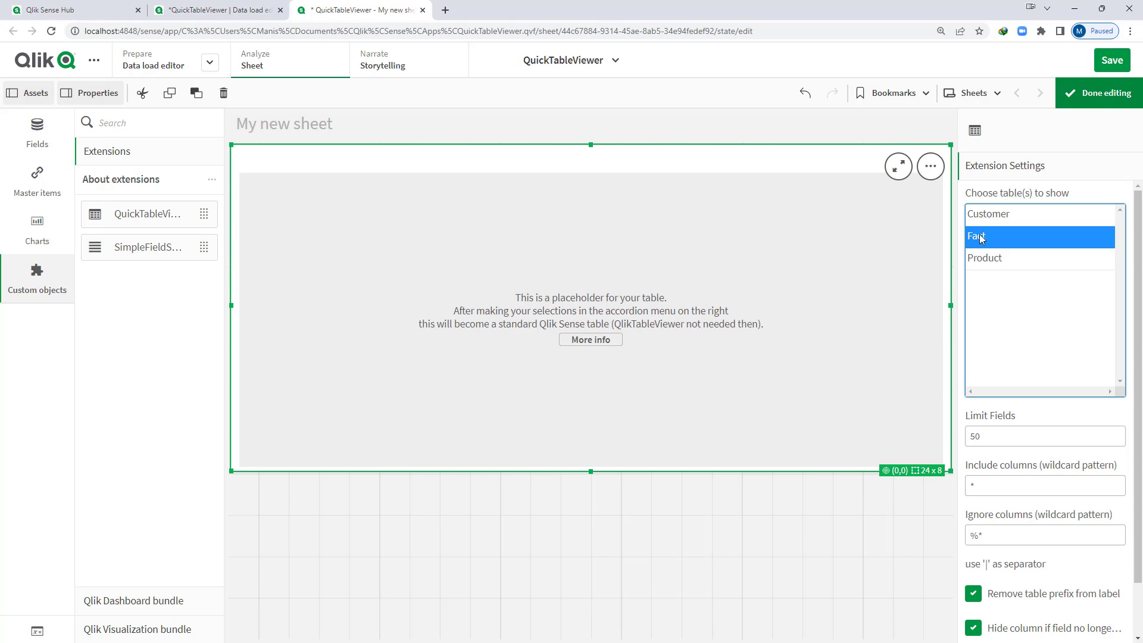
{"action": "scroll", "coordinate": [998, 501], "scroll_direction": "down", "scroll_amount": 1}
{"action": "left_click_drag", "start_coordinate": [988, 476], "coordinate": [963, 479]}
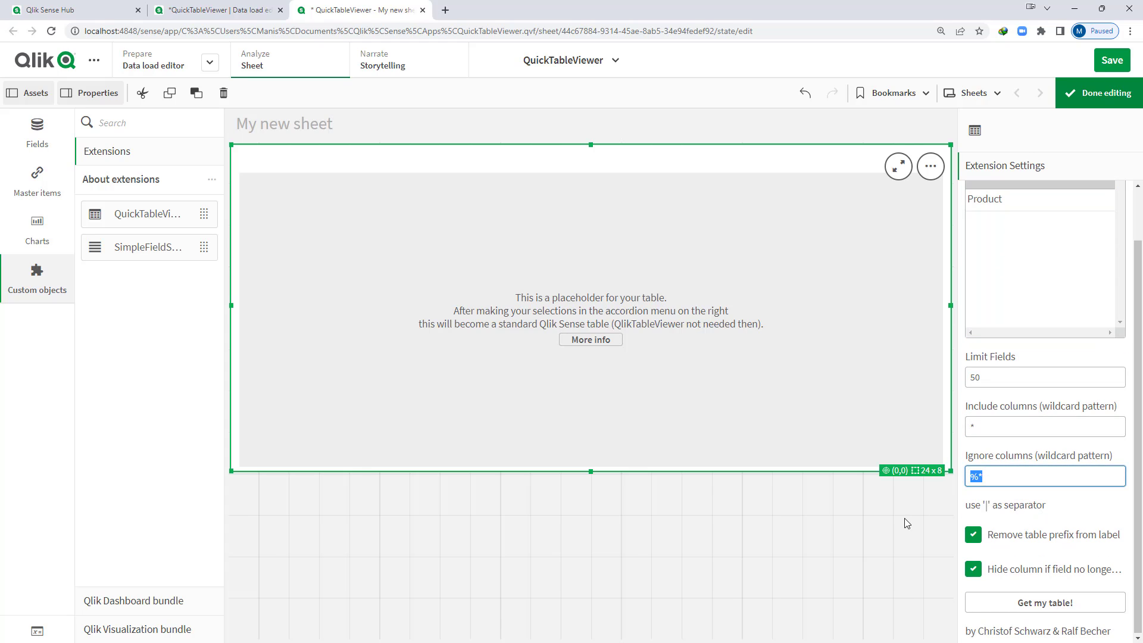
{"action": "left_click_drag", "start_coordinate": [980, 478], "coordinate": [965, 483]}
{"action": "left_click", "coordinate": [1062, 604]}
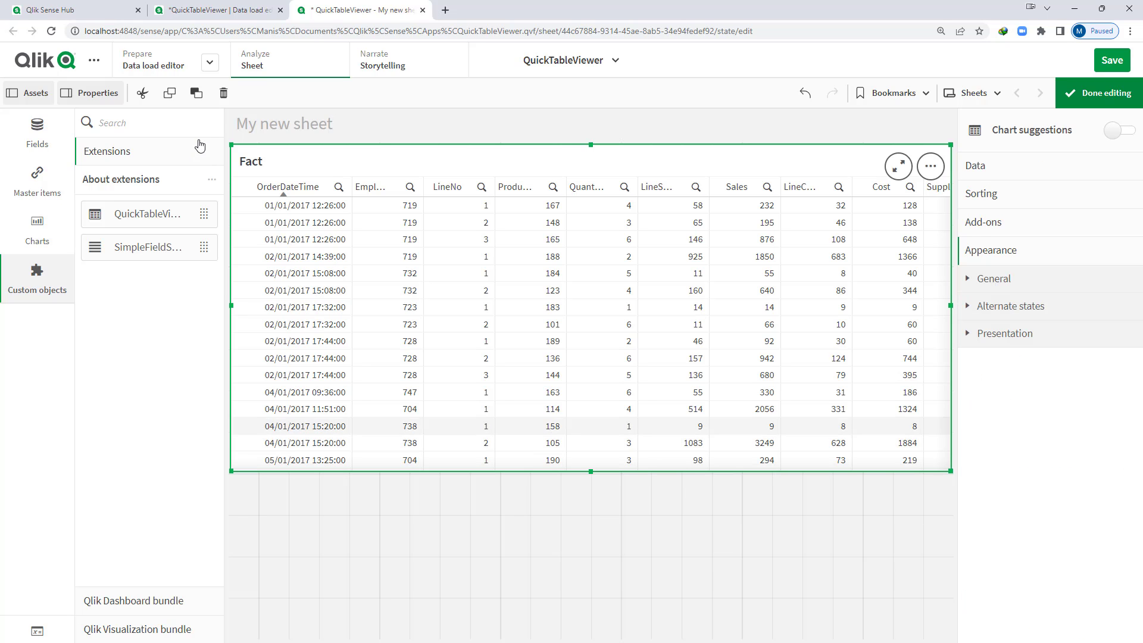
- Compare the %-prefixed fields in the load script with the columns of the Fact table on the sheet
{"action": "left_click", "coordinate": [223, 10]}
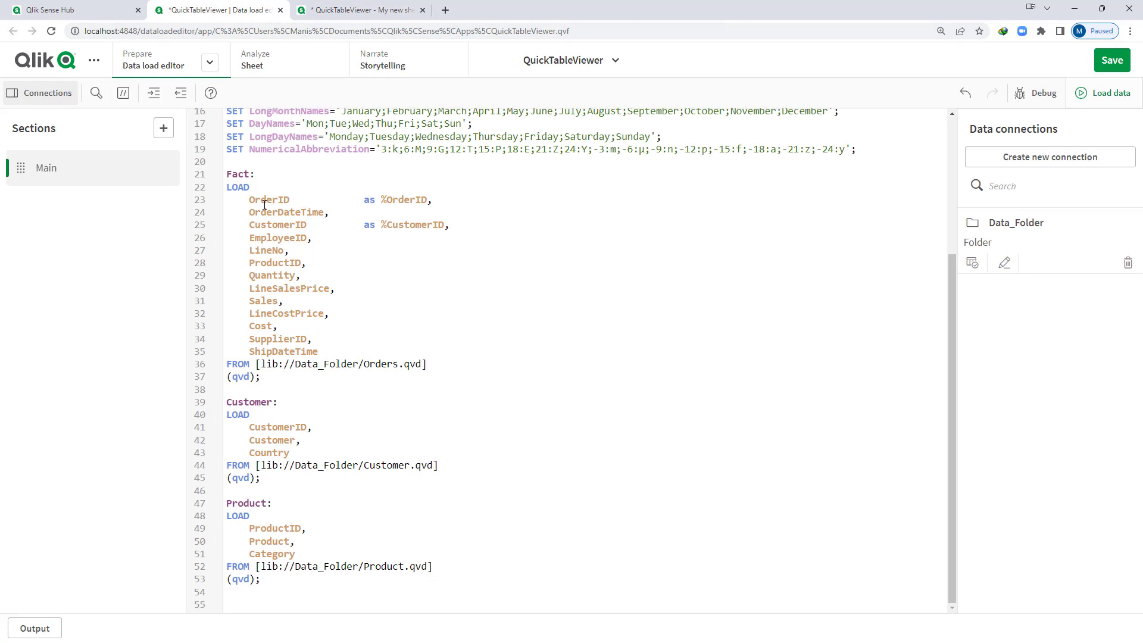
{"action": "left_click", "coordinate": [334, 12]}
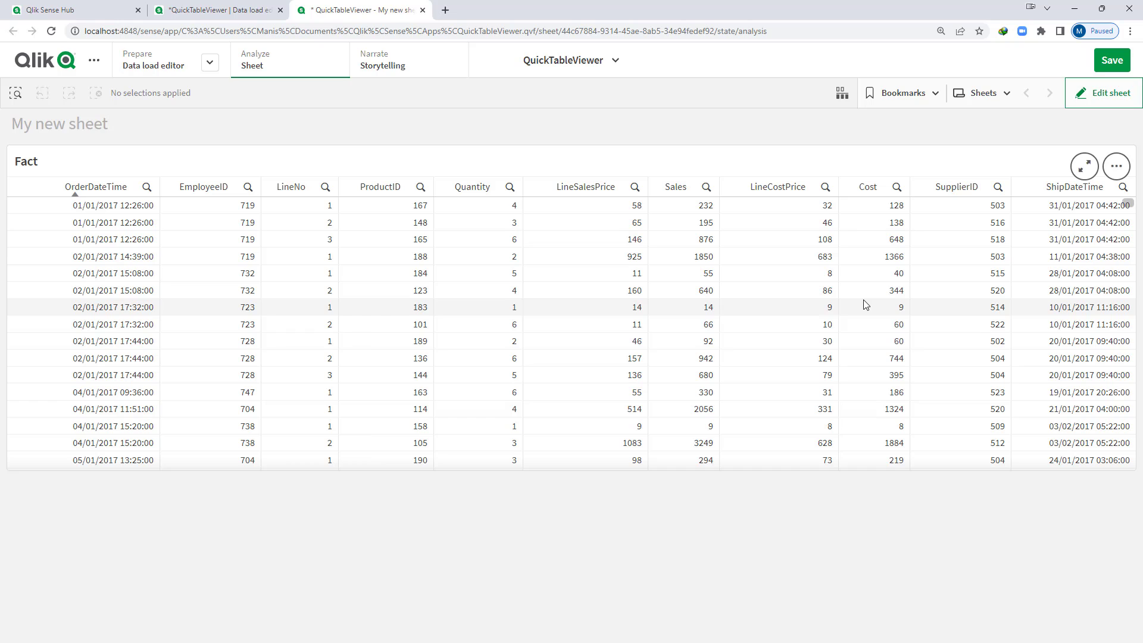
{"action": "left_click", "coordinate": [223, 10]}
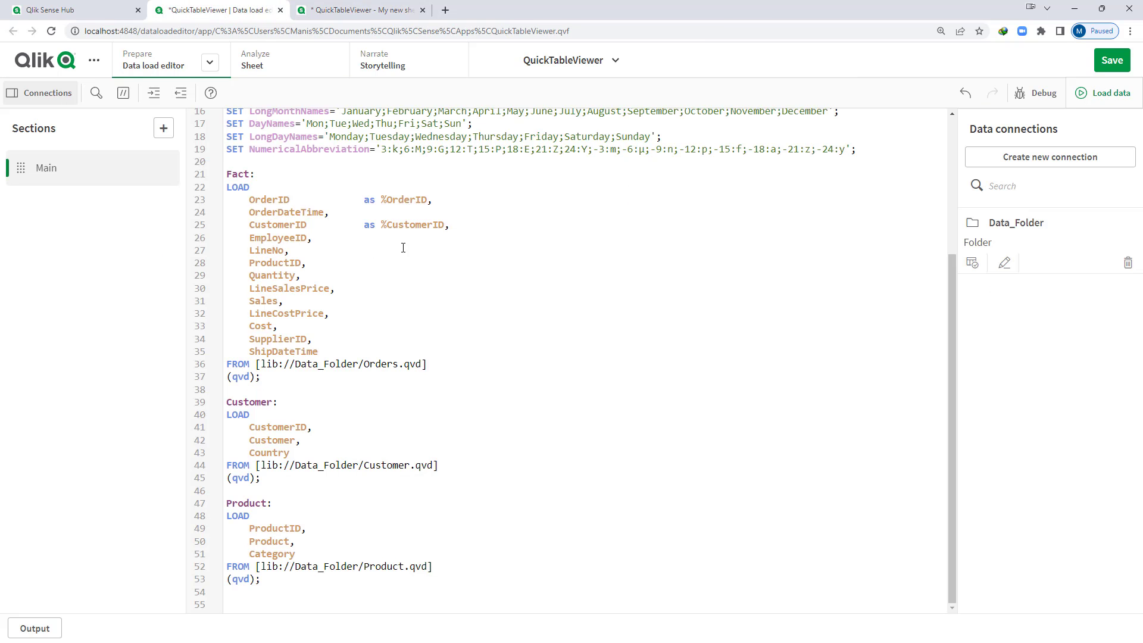
{"action": "left_click", "coordinate": [345, 12]}
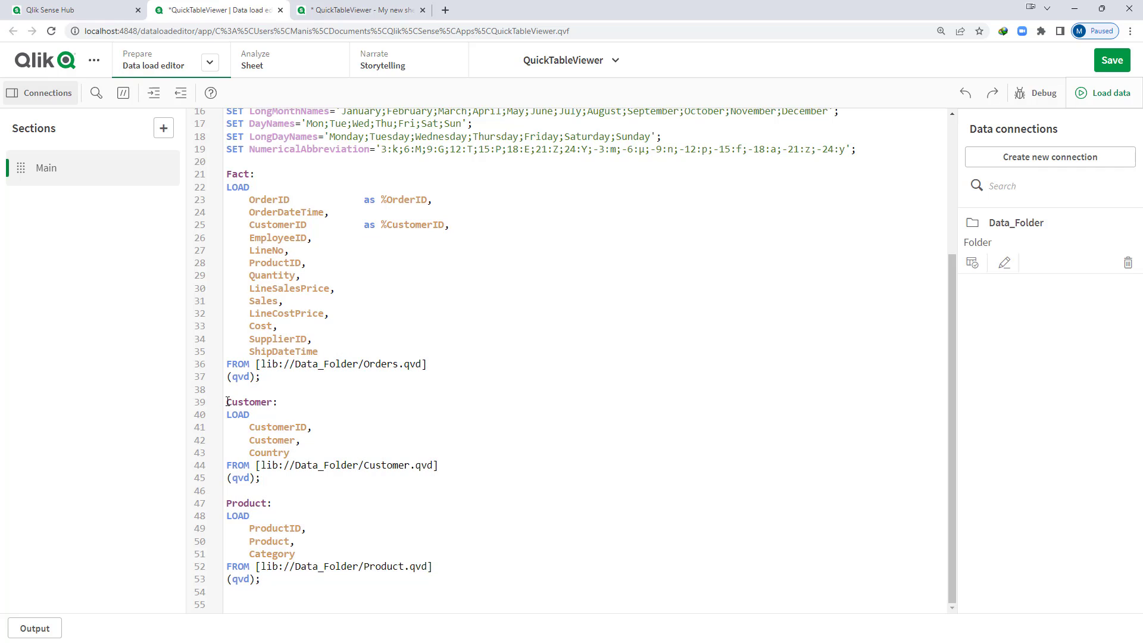
- Comment out the Customer and Product loads, and alias EmployeeID as #EmployeeID and ProductID as _ProductID in the Fact load
{"action": "left_click_drag", "start_coordinate": [227, 402], "coordinate": [302, 580]}
{"action": "left_click", "coordinate": [124, 93]}
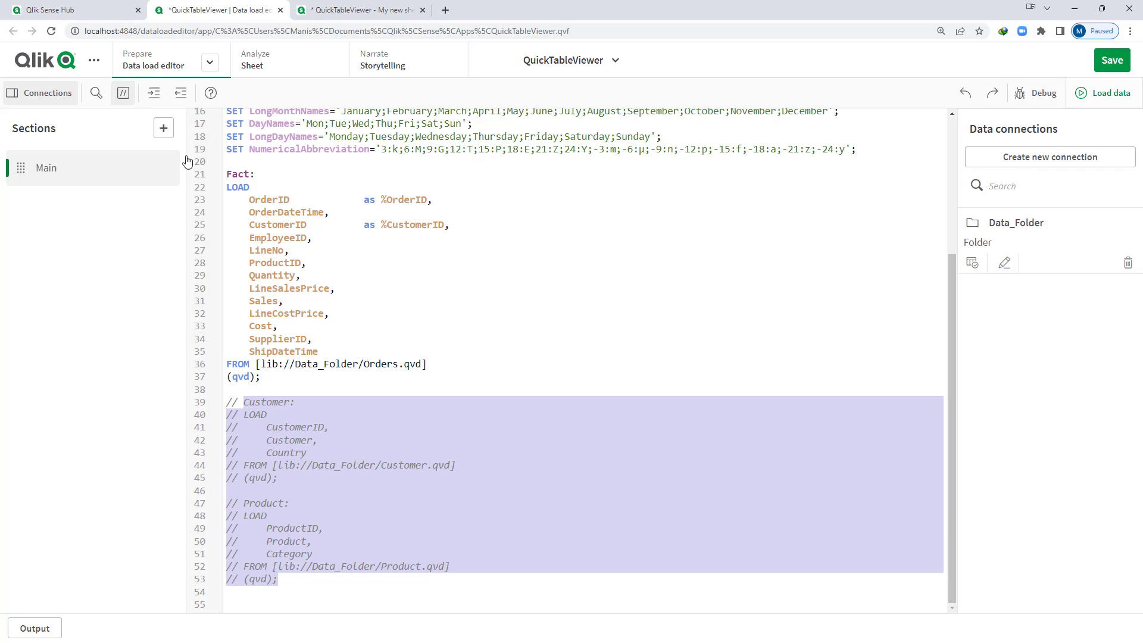
{"action": "left_click", "coordinate": [402, 283]}
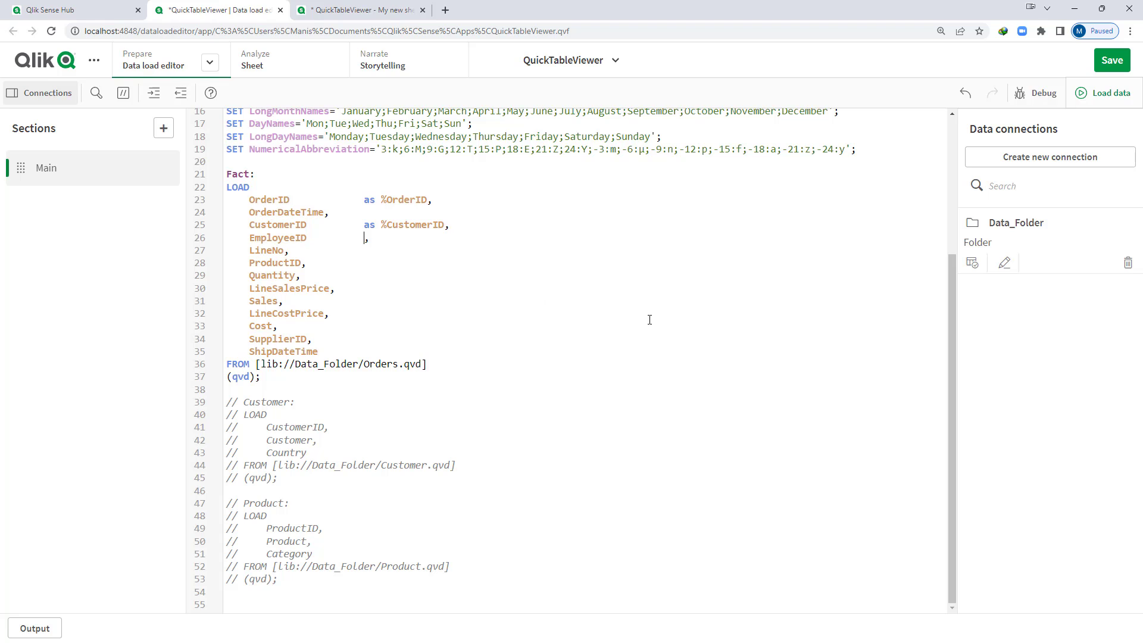
{"action": "type", "text": "as #"}
{"action": "type", "text": "Employe"}
{"action": "type", "text": "as "}
{"action": "type", "text": "_ProductI"}
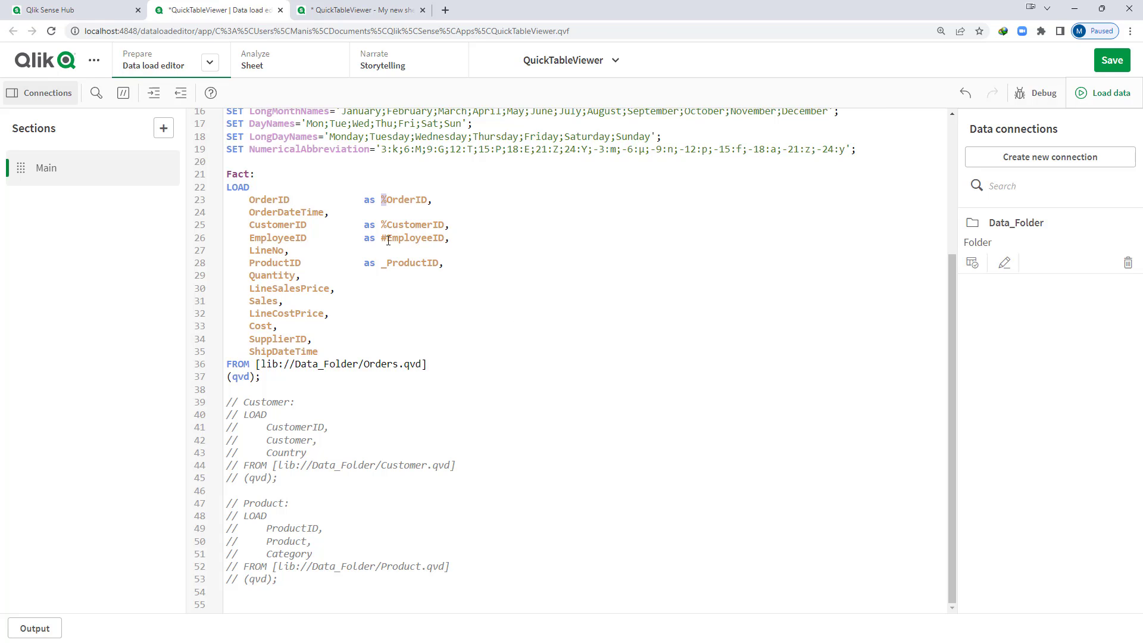
{"action": "left_click_drag", "start_coordinate": [387, 238], "coordinate": [383, 238]}
- Reopen the sheet for editing and replace the Fact table with a new QuickTableViewer, 24 x 8 grid cells
{"action": "left_click", "coordinate": [256, 62]}
{"action": "right_click", "coordinate": [448, 241]}
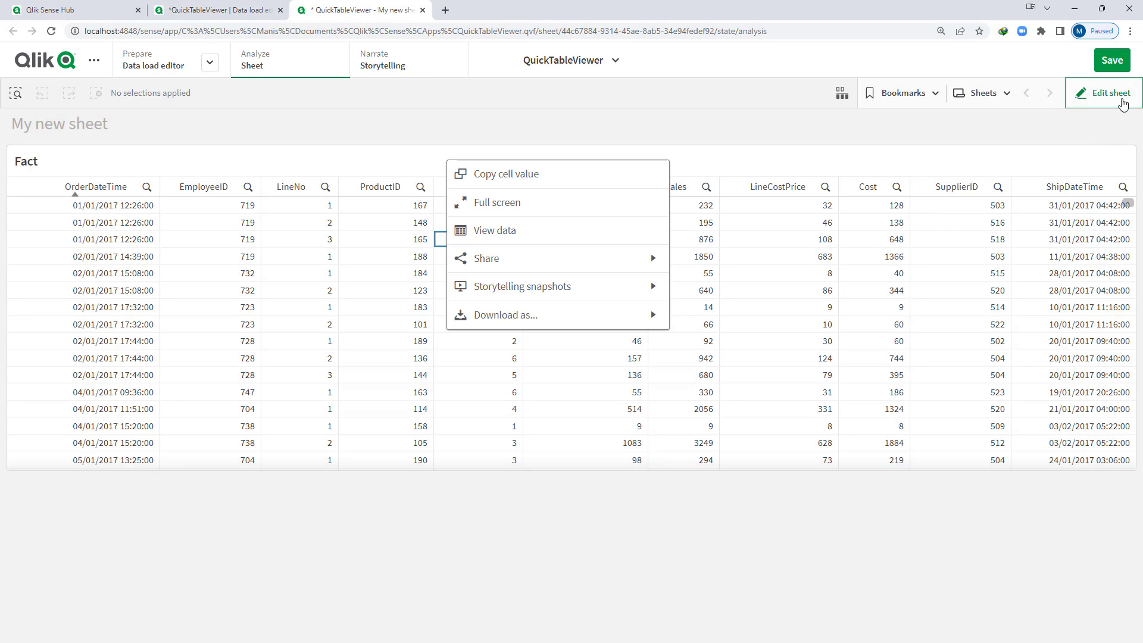
{"action": "left_click", "coordinate": [1121, 100]}
{"action": "right_click", "coordinate": [549, 304]}
{"action": "right_click", "coordinate": [583, 330]}
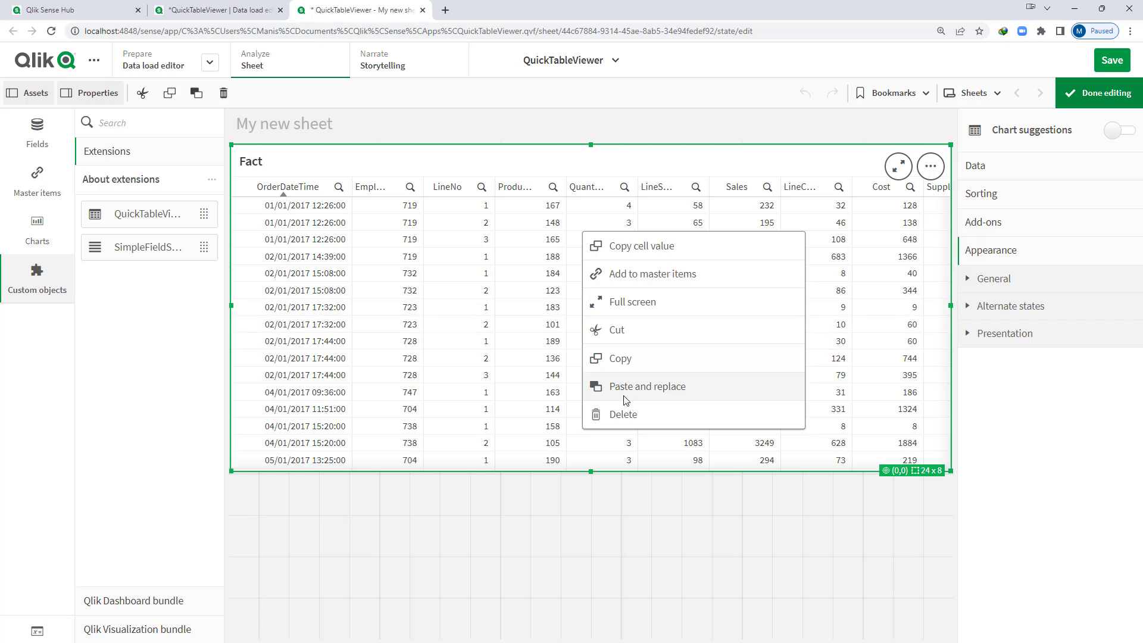
{"action": "left_click", "coordinate": [623, 412]}
{"action": "left_click_drag", "start_coordinate": [186, 232], "coordinate": [549, 386]}
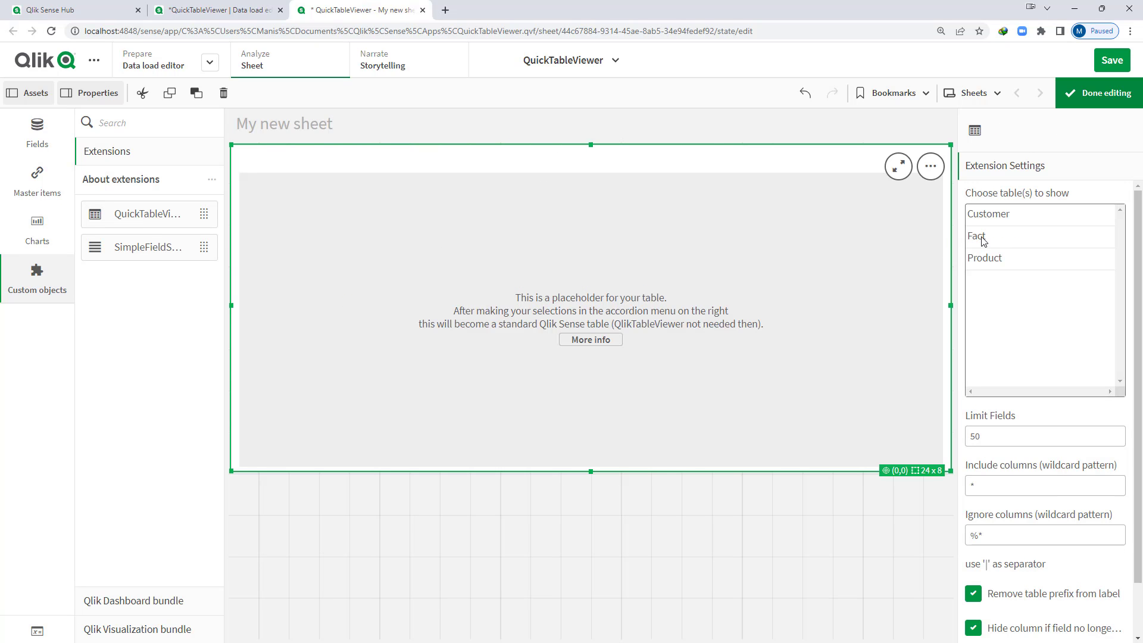
- Choose Fact as the table, set the ignore-columns pattern to %*|_*|#*, and generate the table
{"action": "left_click", "coordinate": [983, 241]}
{"action": "left_click", "coordinate": [1004, 485]}
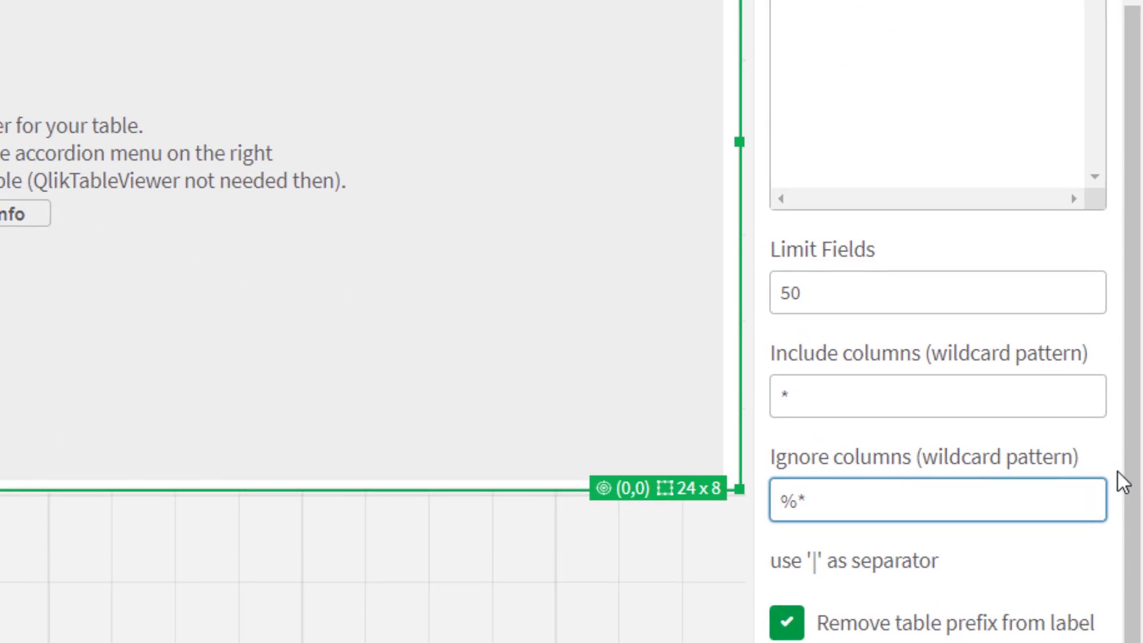
{"action": "type", "text": "|"}
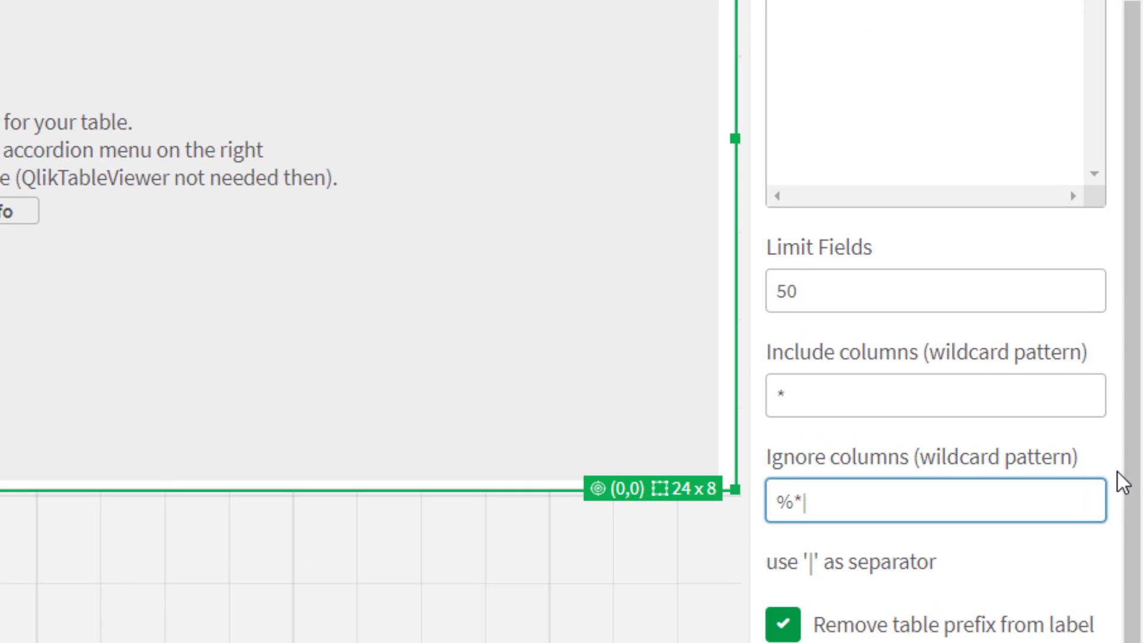
{"action": "type", "text": "_*|#*"}
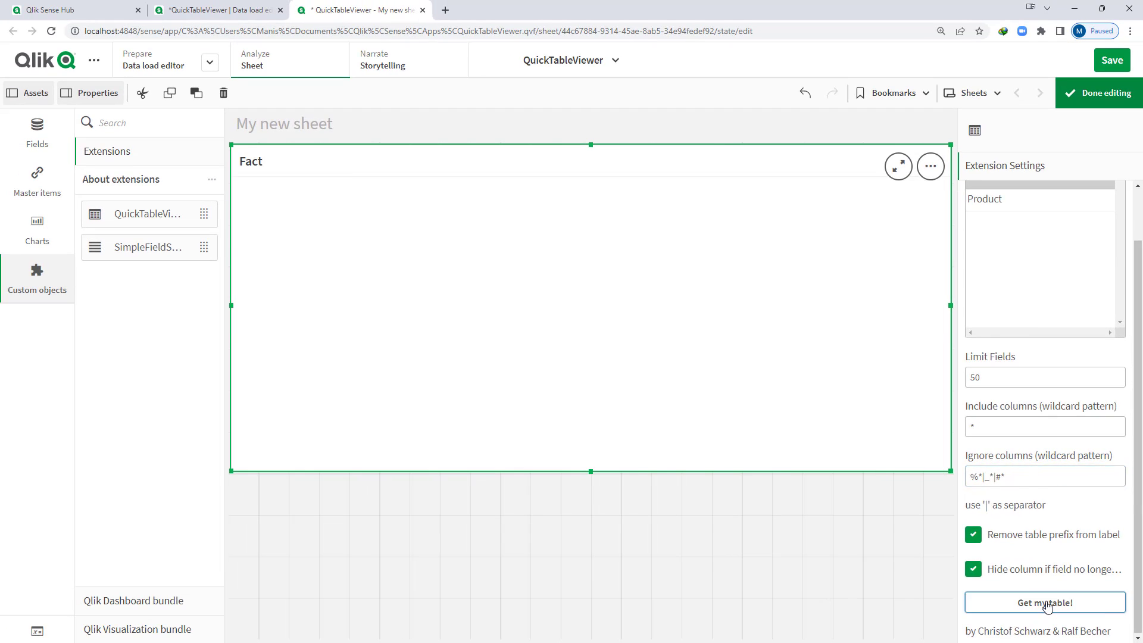
{"action": "left_click", "coordinate": [1020, 637]}
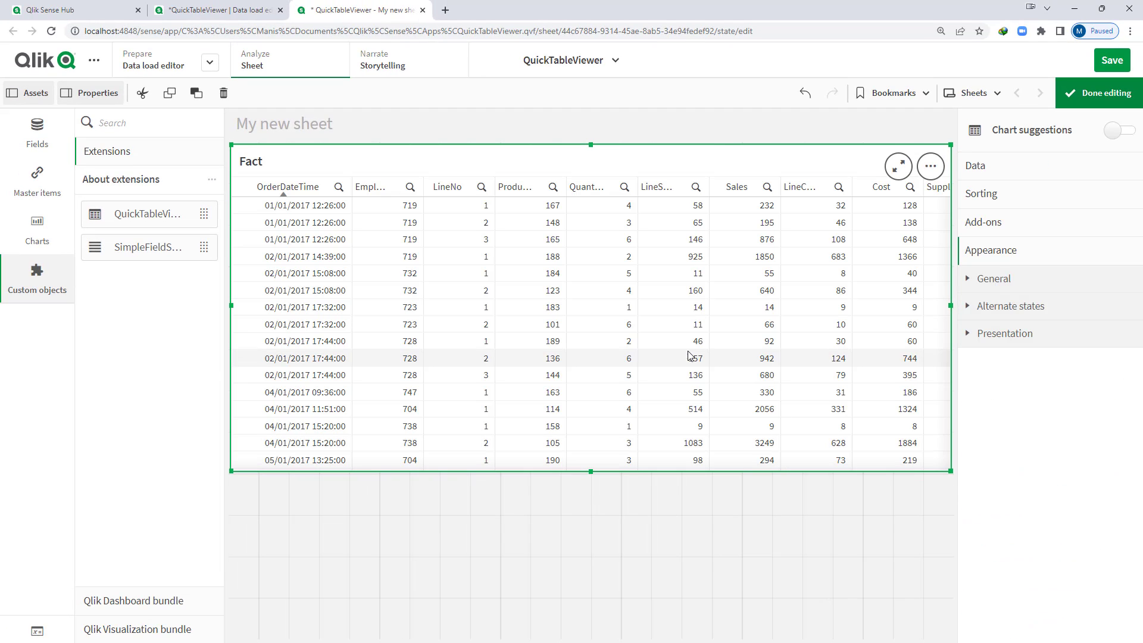
- View the generated Fact table outside edit mode and delete it from the sheet
{"action": "left_click", "coordinate": [1089, 101]}
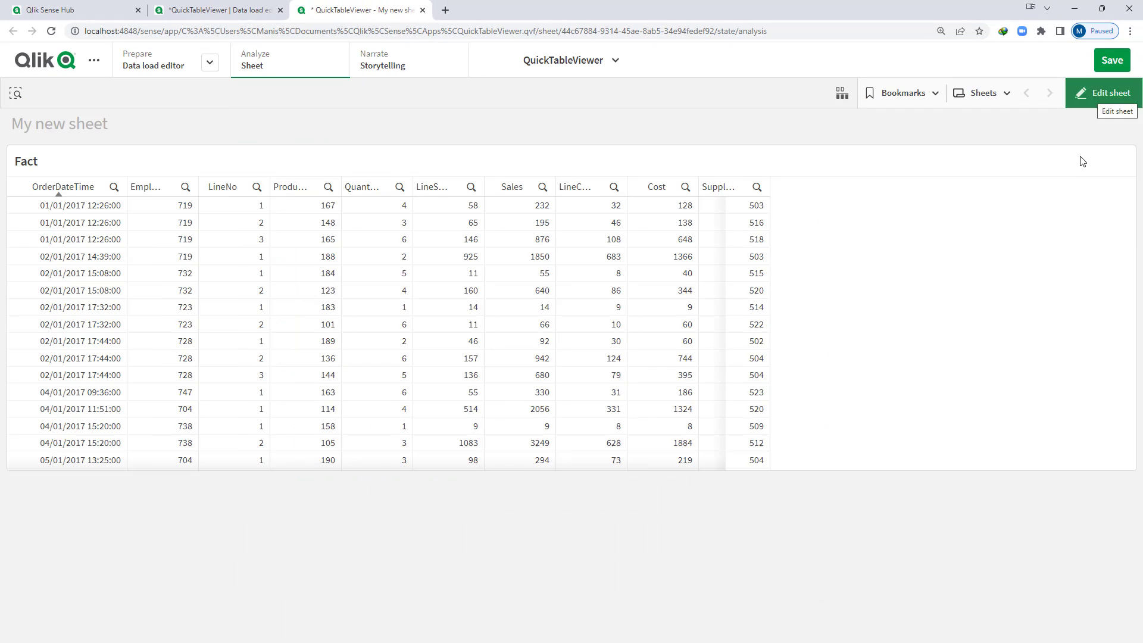
{"action": "double_click", "coordinate": [653, 430]}
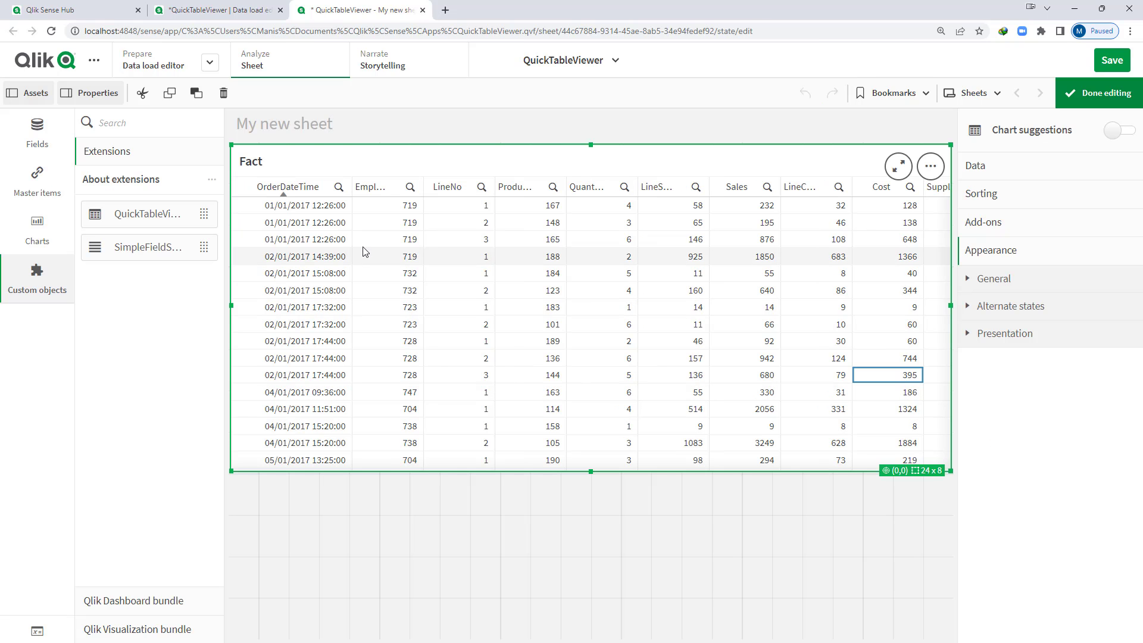
{"action": "right_click", "coordinate": [378, 150]}
{"action": "left_click", "coordinate": [401, 329]}
- Place a 12 x 6 QuickTableViewer to examine its table-prefix and hide-column options, and delete it again
{"action": "left_click_drag", "start_coordinate": [407, 225], "coordinate": [410, 227]}
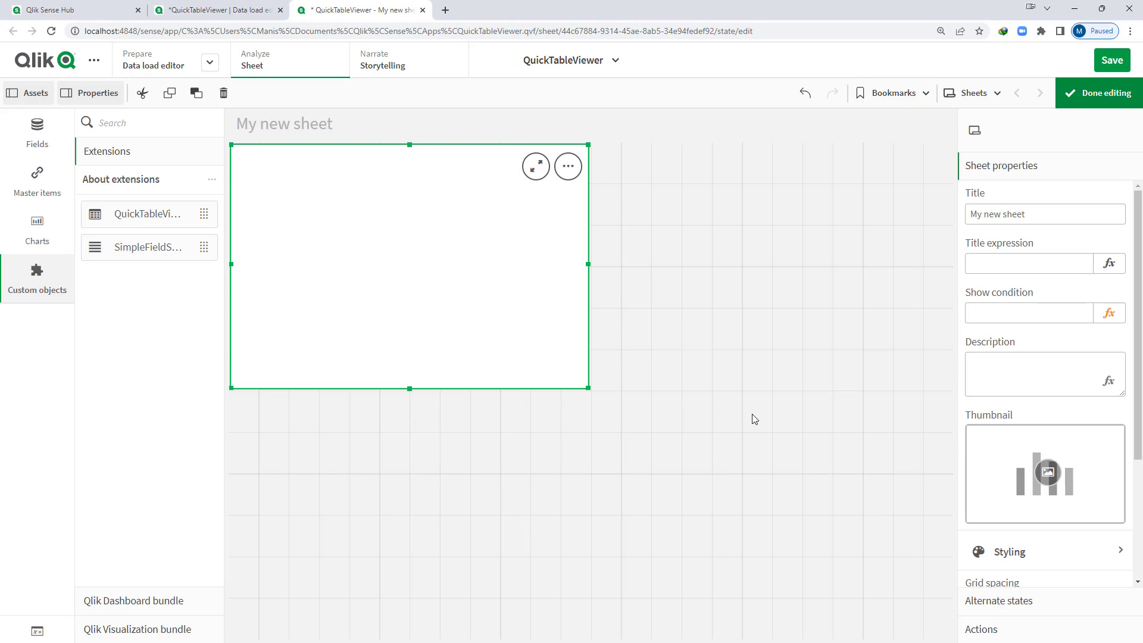
{"action": "scroll", "coordinate": [1022, 587], "scroll_direction": "down", "scroll_amount": 2}
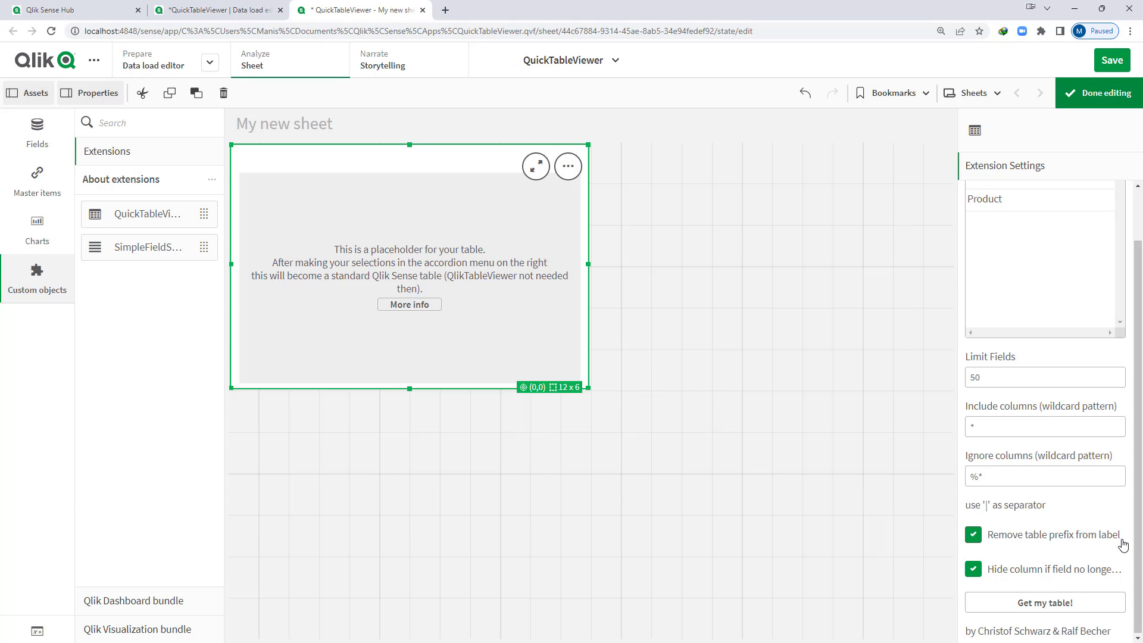
{"action": "right_click", "coordinate": [448, 330]}
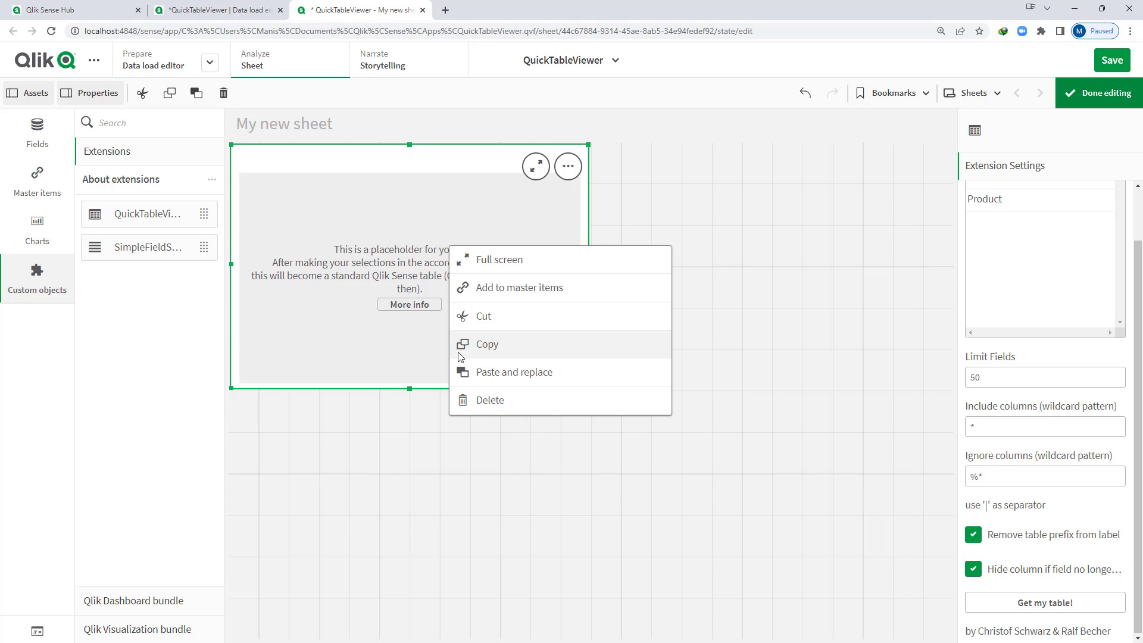
{"action": "left_click", "coordinate": [486, 408]}
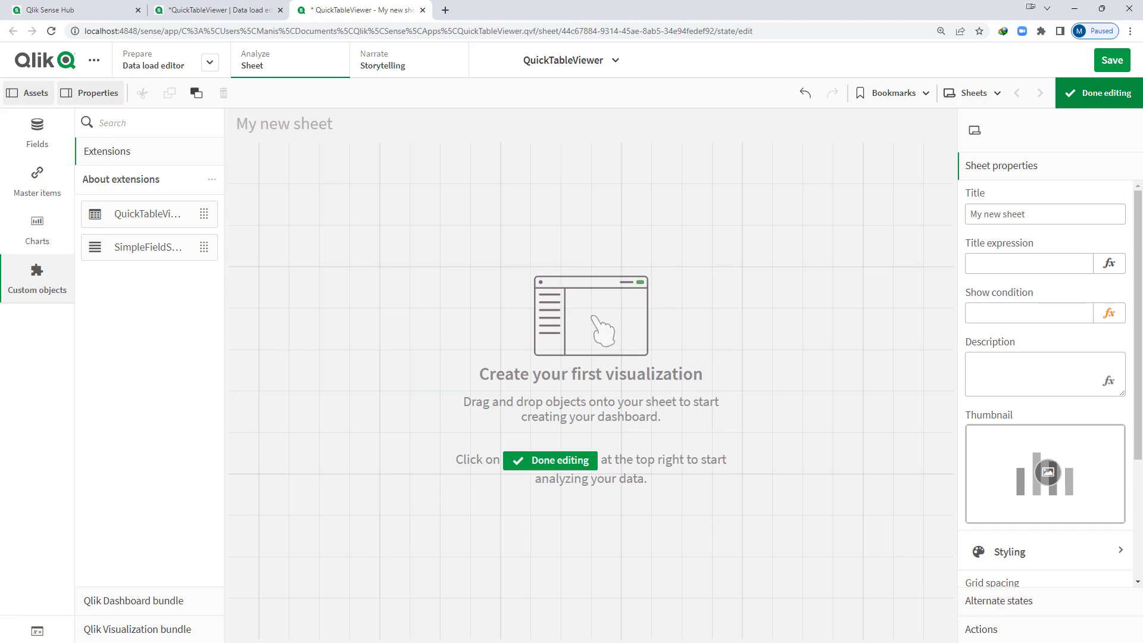
- In the load script, add Qualify *; above the Fact table and Unqualify *; below its LOAD statement
{"action": "left_click", "coordinate": [183, 13]}
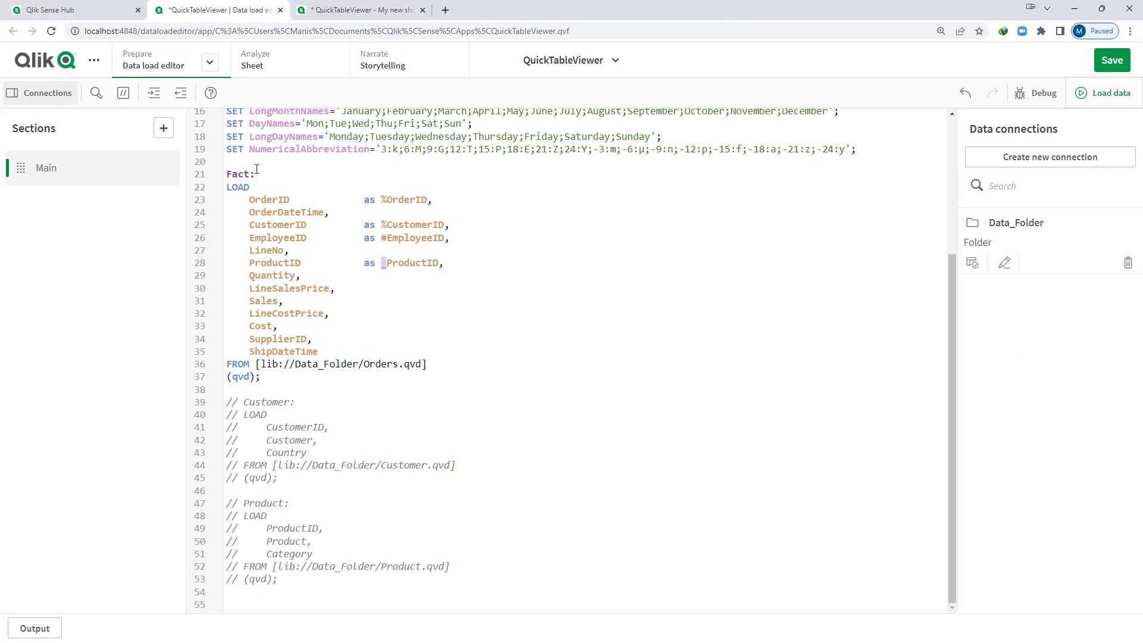
{"action": "key", "text": "Return"}
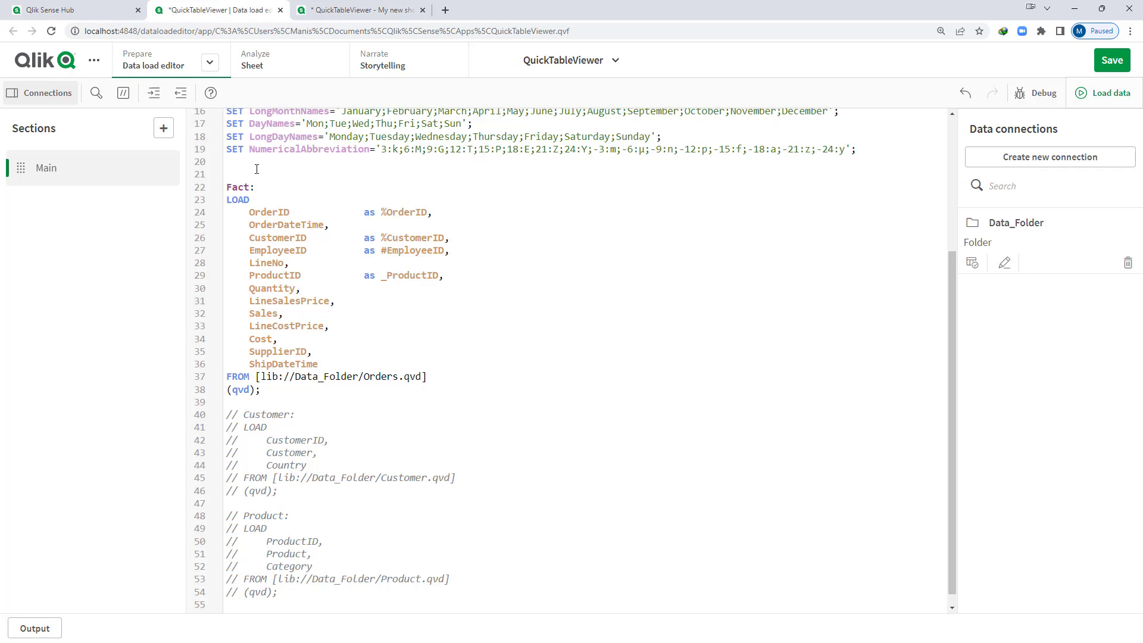
{"action": "type", "text": "Qu"}
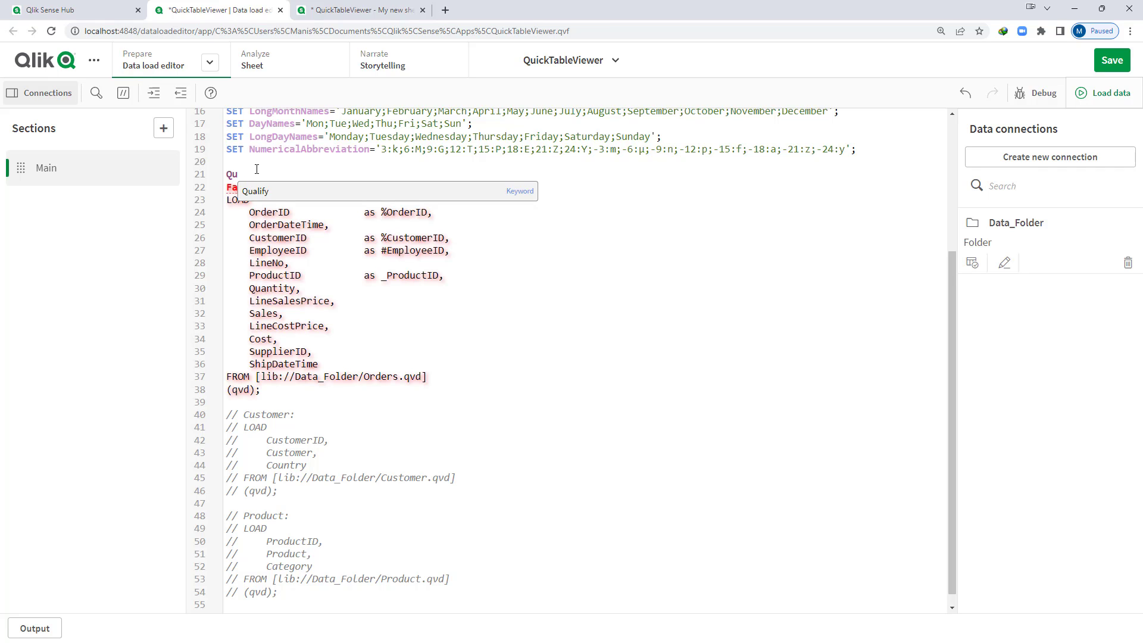
{"action": "type", "text": "alify *;"}
{"action": "key", "text": "Down"}
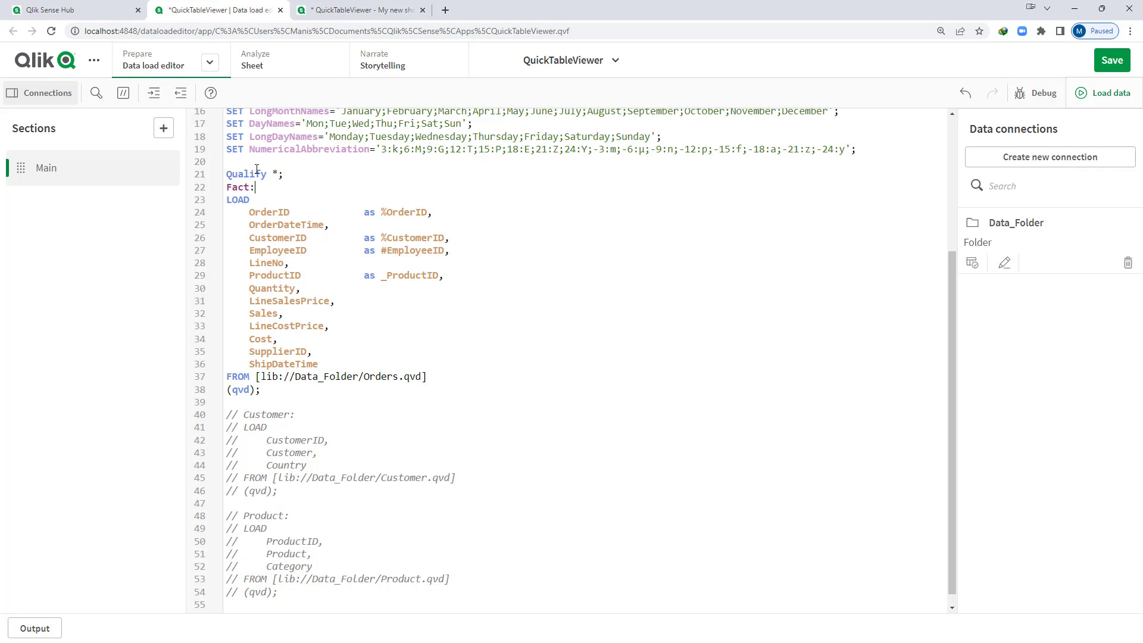
{"action": "key", "text": "Return"}
{"action": "key", "text": "Return"}
{"action": "key", "text": "Up"}
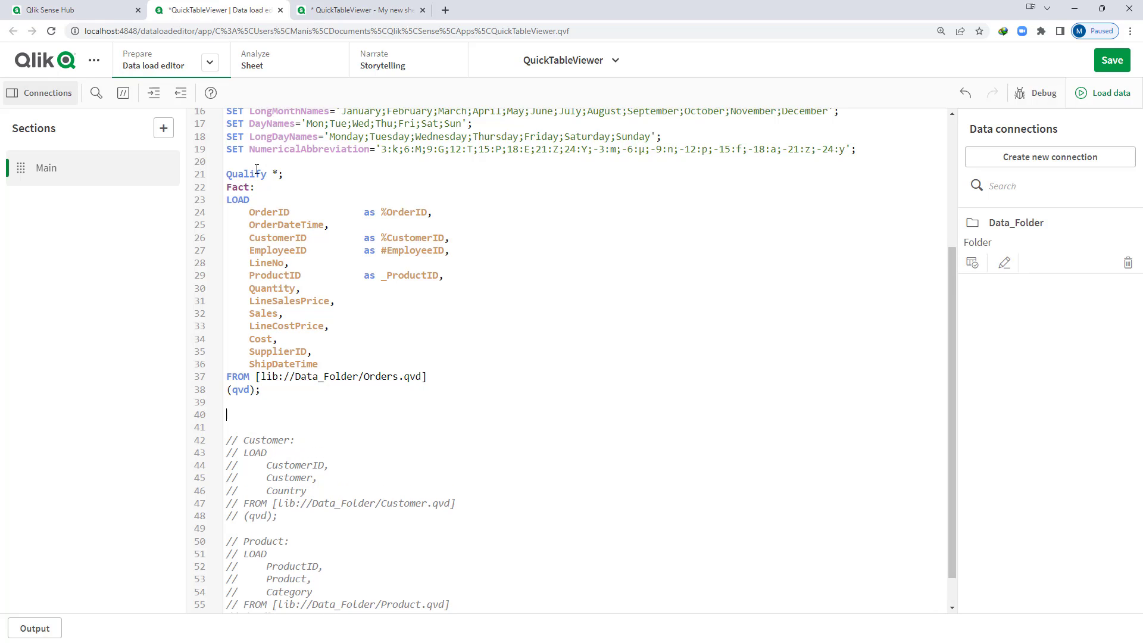
{"action": "type", "text": "UNQualify"}
- Uncomment the Customer and Product loads and move Unqualify *; to the end of the script
{"action": "left_click_drag", "start_coordinate": [226, 441], "coordinate": [408, 629]}
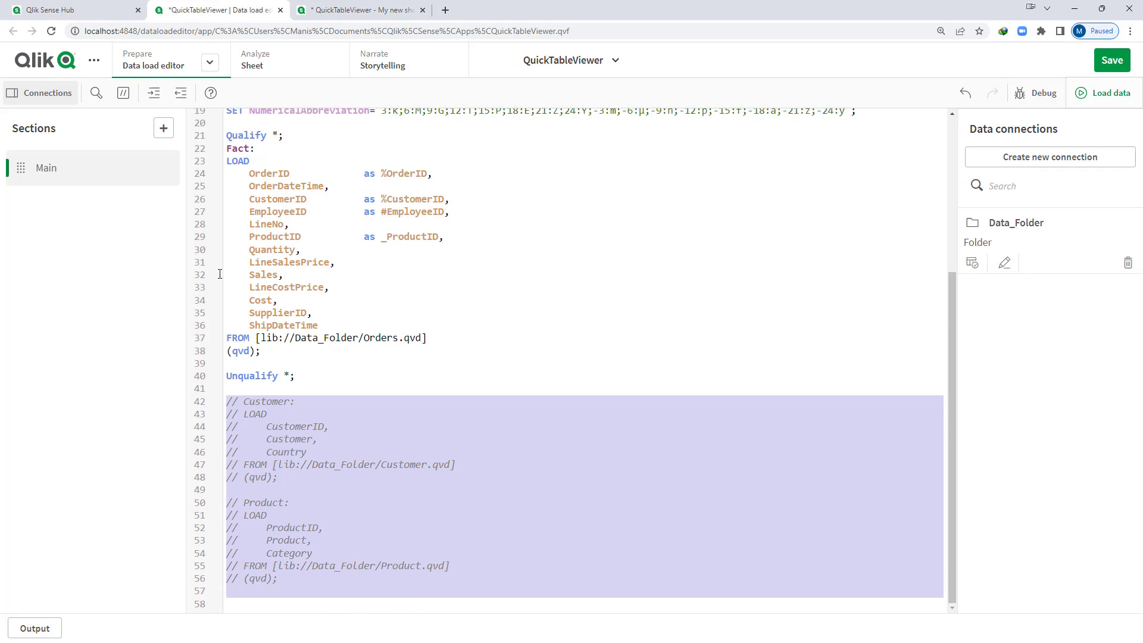
{"action": "left_click", "coordinate": [123, 94]}
{"action": "left_click", "coordinate": [340, 397]}
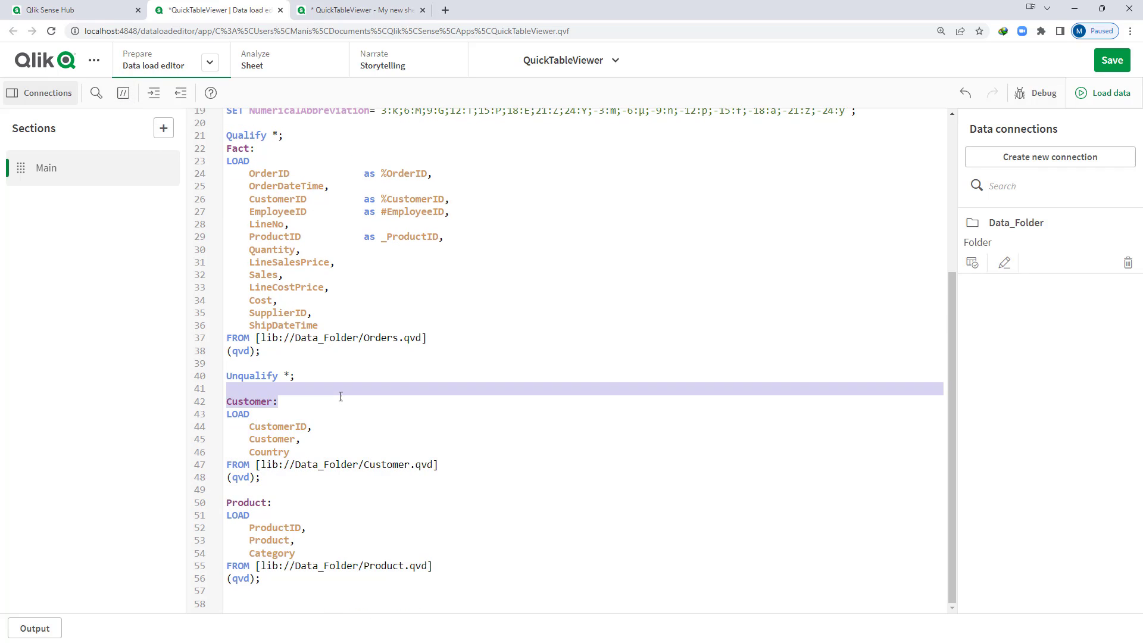
{"action": "key", "text": "Up"}
{"action": "key", "text": "shift+Up"}
{"action": "key", "text": "ctrl+c"}
{"action": "key", "text": "BackSpace"}
{"action": "key", "text": "Delete"}
{"action": "key", "text": "Down"}
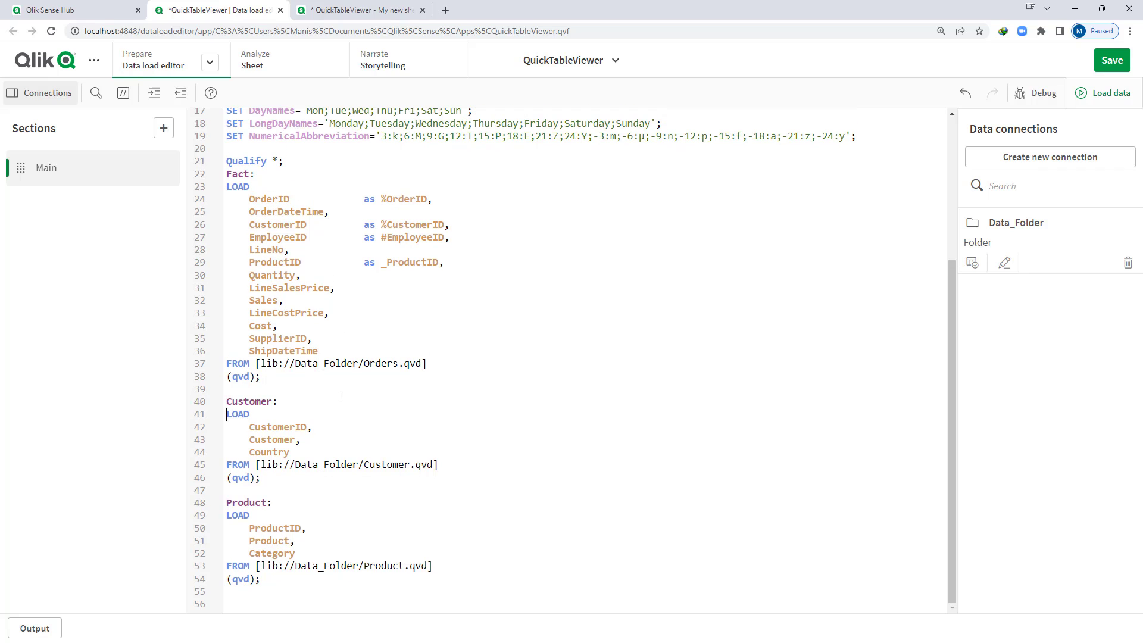
{"action": "key", "text": "ctrl+v"}
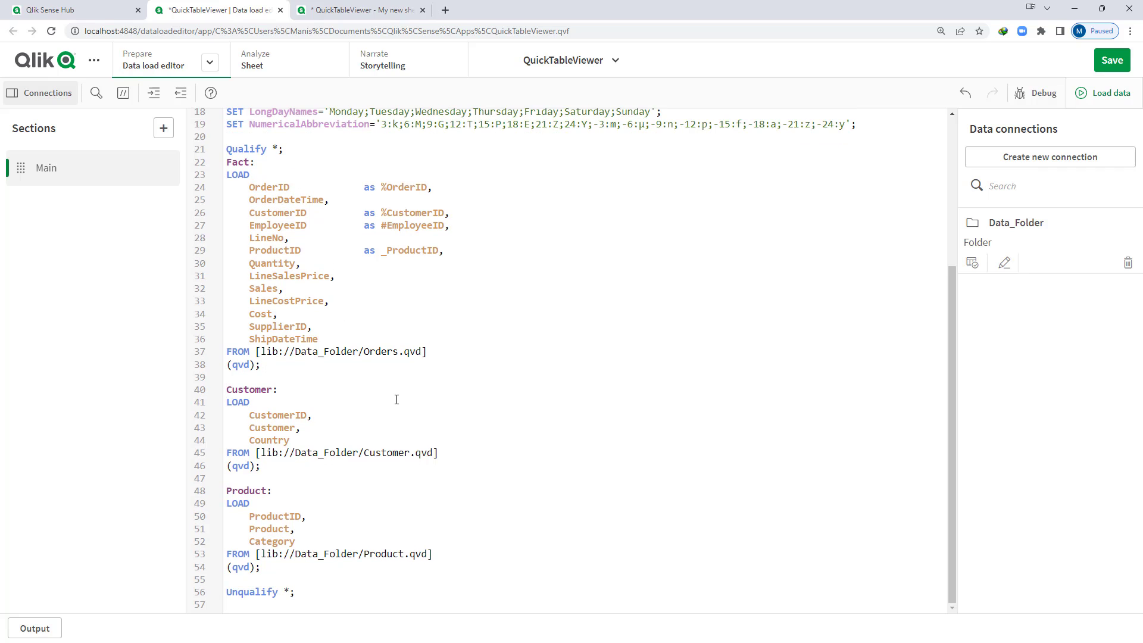
- Examine the Fact, Customer and Product table labels and their source QVD names in the load script
{"action": "double_click", "coordinate": [381, 351]}
{"action": "left_click", "coordinate": [536, 365]}
{"action": "double_click", "coordinate": [382, 350]}
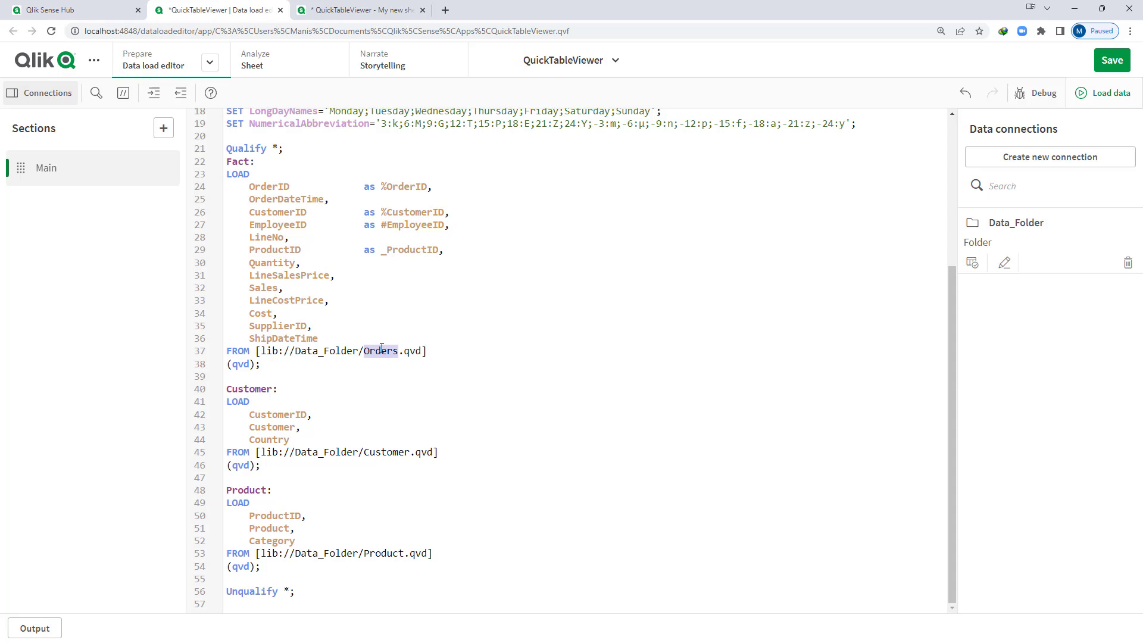
{"action": "left_click", "coordinate": [236, 162]}
{"action": "double_click", "coordinate": [243, 388]}
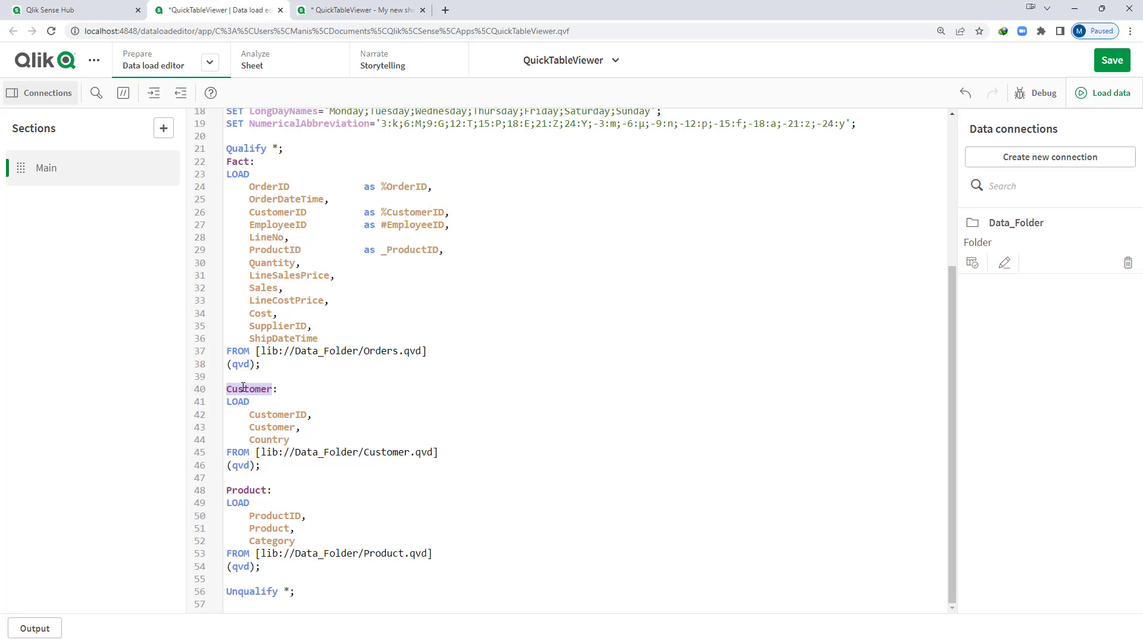
{"action": "left_click", "coordinate": [382, 460]}
{"action": "left_click", "coordinate": [382, 454]}
{"action": "double_click", "coordinate": [253, 488]}
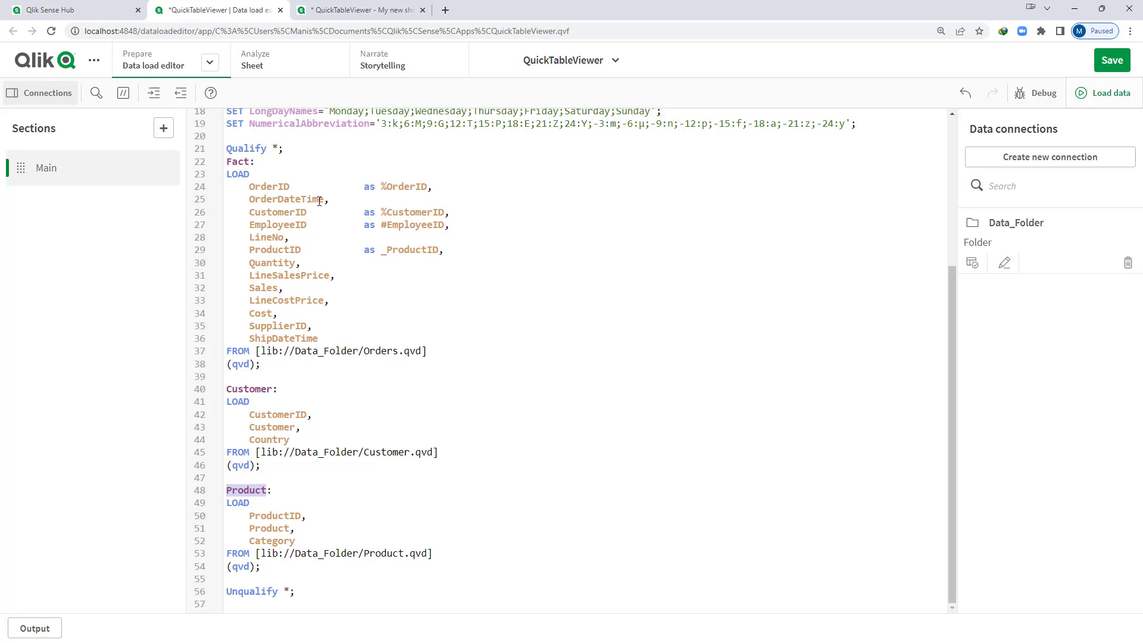
- Remove the aliases from OrderID, CustomerID, EmployeeID and ProductID in the Fact load
{"action": "left_click", "coordinate": [295, 178]}
{"action": "key", "text": "shift+End"}
{"action": "key", "text": "shift+Left"}
{"action": "key", "text": "Delete"}
{"action": "key", "text": "Down"}
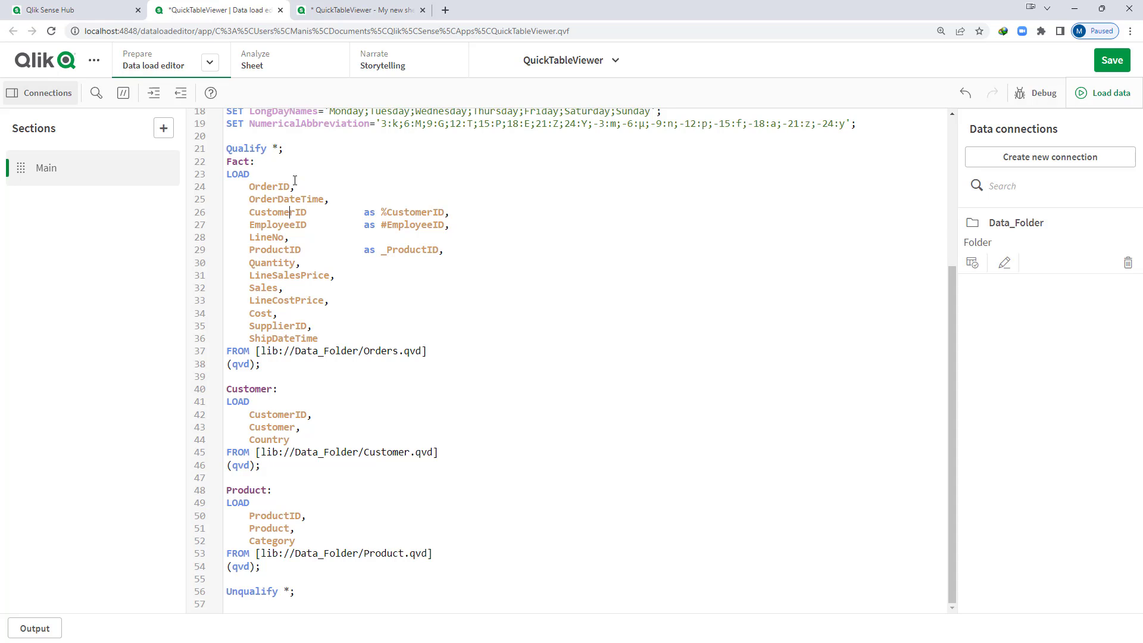
{"action": "key", "text": "shift+End"}
{"action": "key", "text": "shift+Left"}
{"action": "key", "text": "Delete"}
{"action": "key", "text": "Left"}
{"action": "key", "text": "Left"}
{"action": "key", "text": "shift+End"}
{"action": "key", "text": "shift+Left"}
{"action": "key", "text": "Delete"}
{"action": "key", "text": "shift+End"}
{"action": "key", "text": "shift+Left"}
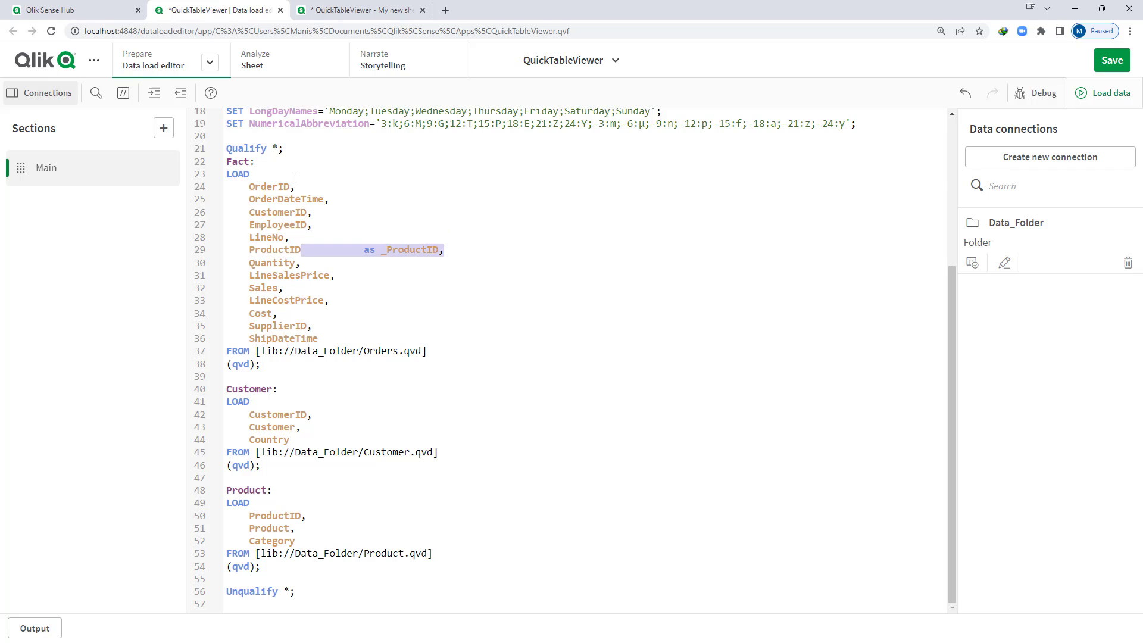
{"action": "key", "text": "Delete"}
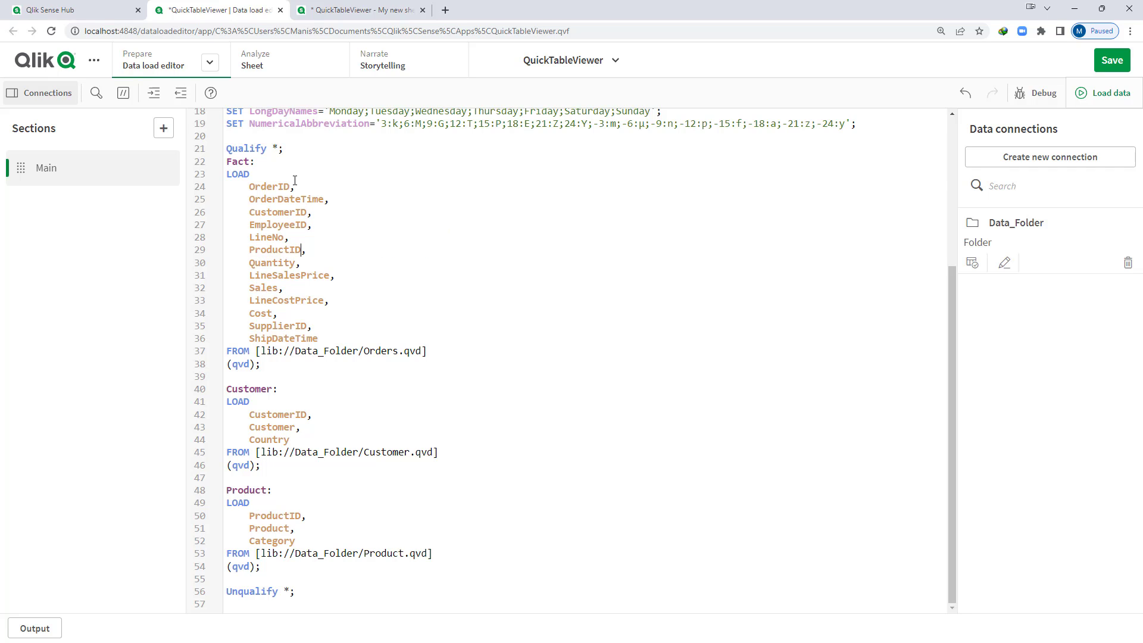
- Load the data and filter the sheet's field list by the Fact table to review its qualified field names
{"action": "left_click", "coordinate": [1105, 93]}
{"action": "left_click", "coordinate": [341, 16]}
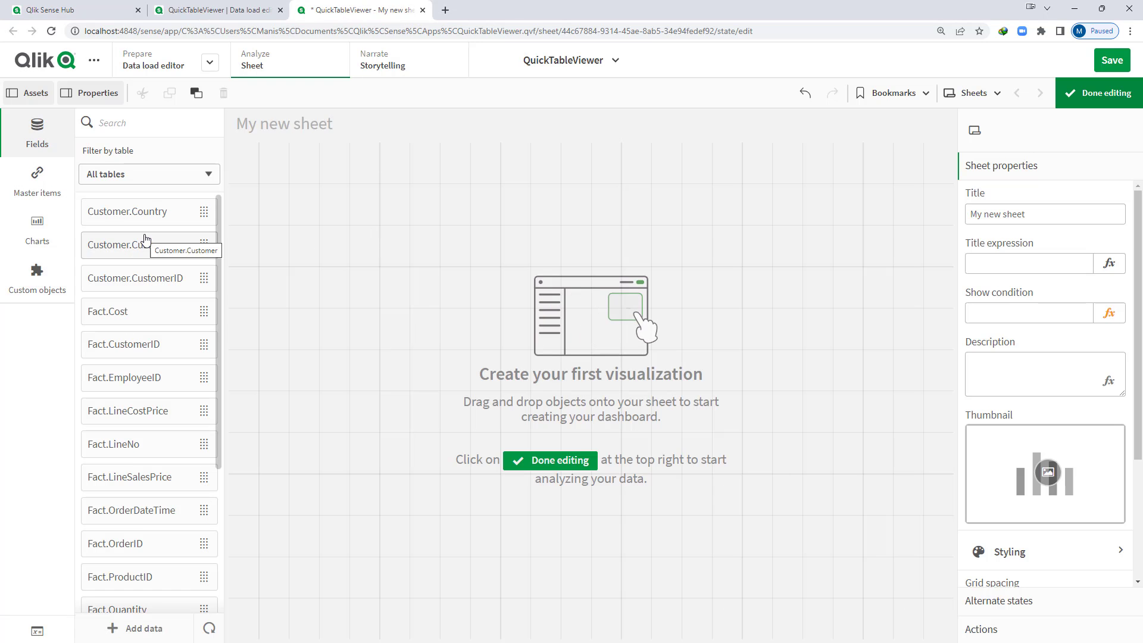
{"action": "left_click", "coordinate": [143, 177]}
{"action": "left_click", "coordinate": [128, 214]}
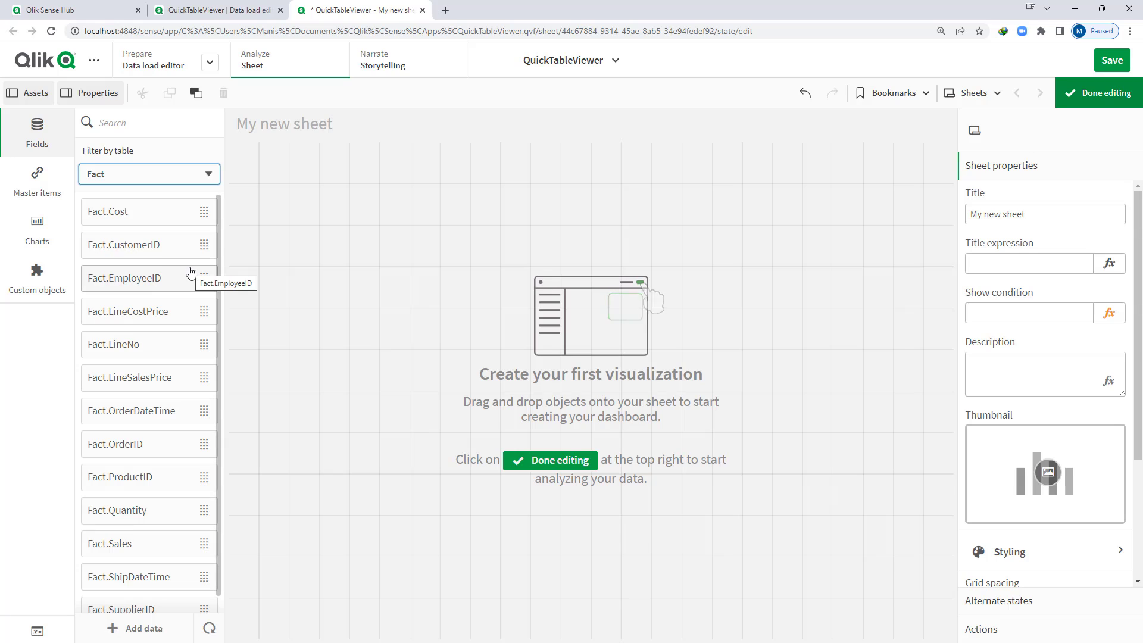
{"action": "scroll", "coordinate": [162, 247], "scroll_direction": "down", "scroll_amount": 1}
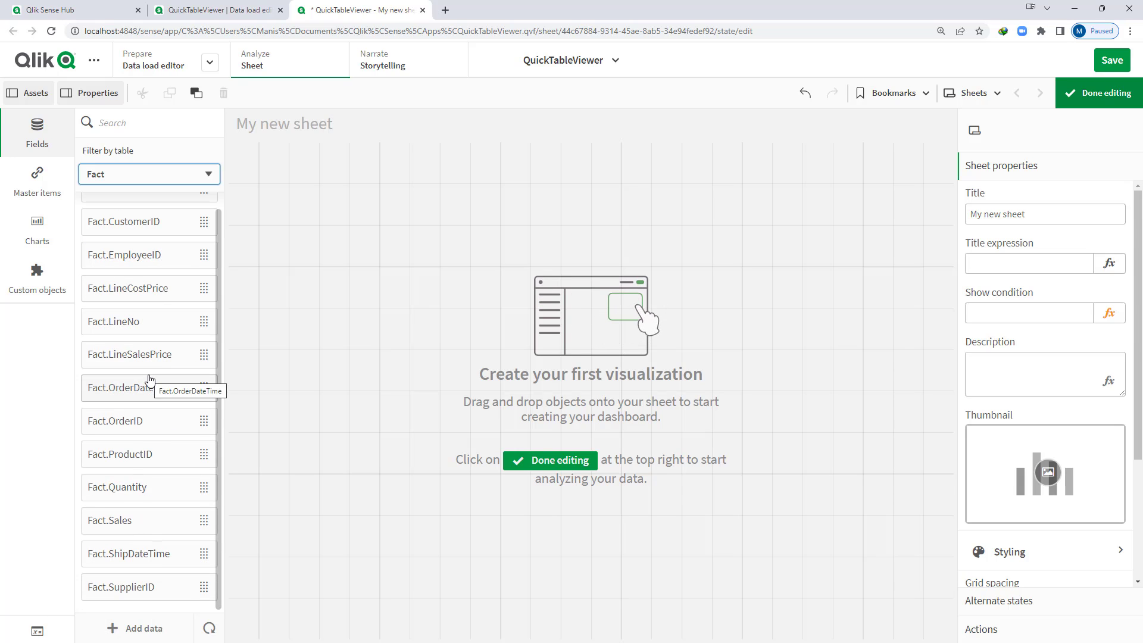
- Place a 24 x 9 QuickTableViewer and generate the Fact table with table-prefix removal turned off
{"action": "left_click", "coordinate": [53, 277]}
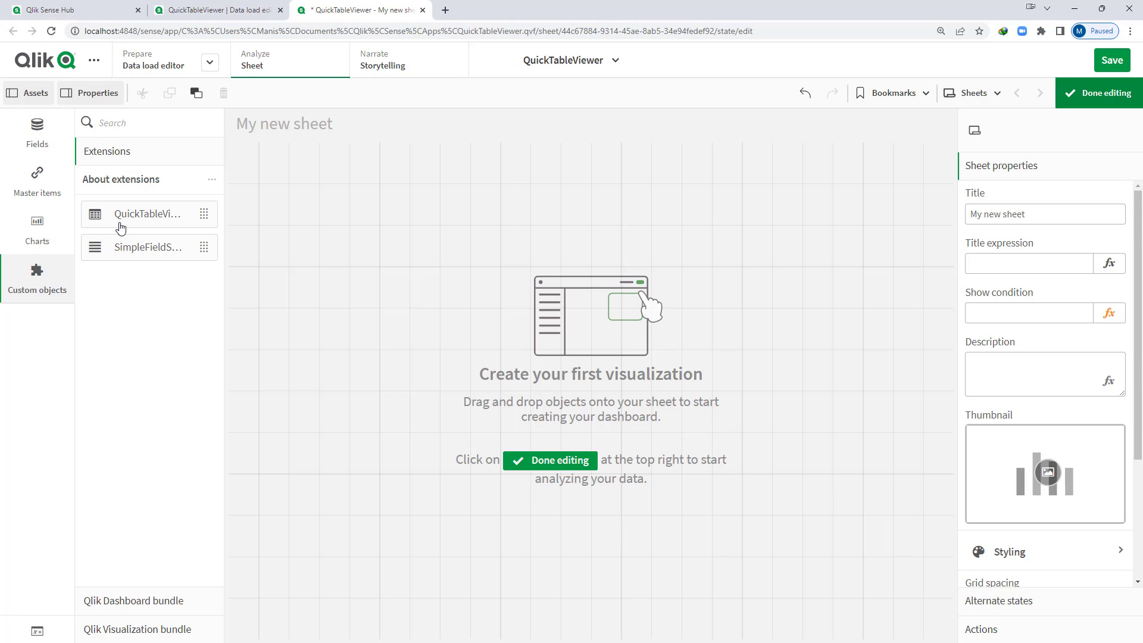
{"action": "left_click_drag", "start_coordinate": [119, 220], "coordinate": [411, 220]}
{"action": "left_click_drag", "start_coordinate": [588, 388], "coordinate": [951, 512]}
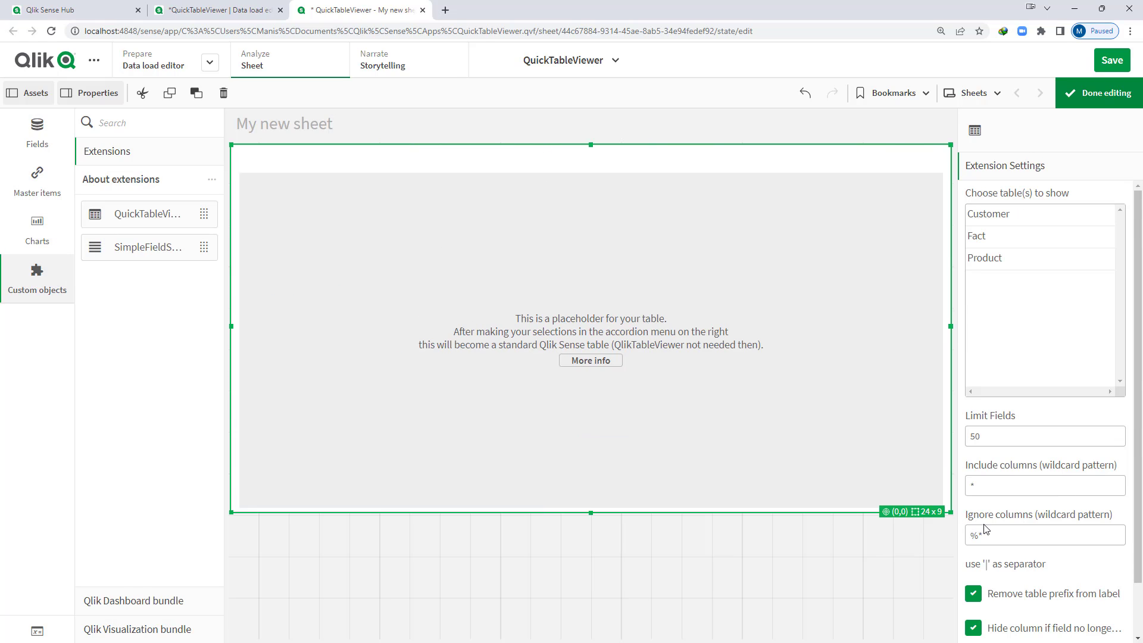
{"action": "left_click", "coordinate": [1014, 238]}
{"action": "scroll", "coordinate": [1024, 429], "scroll_direction": "down", "scroll_amount": 1}
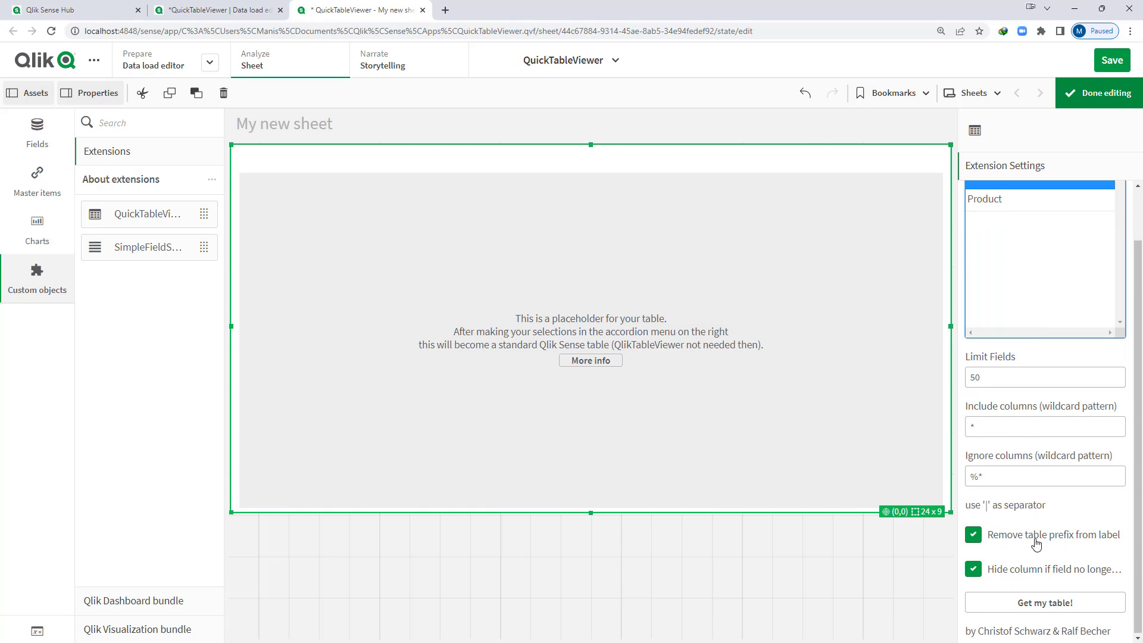
{"action": "left_click", "coordinate": [974, 535]}
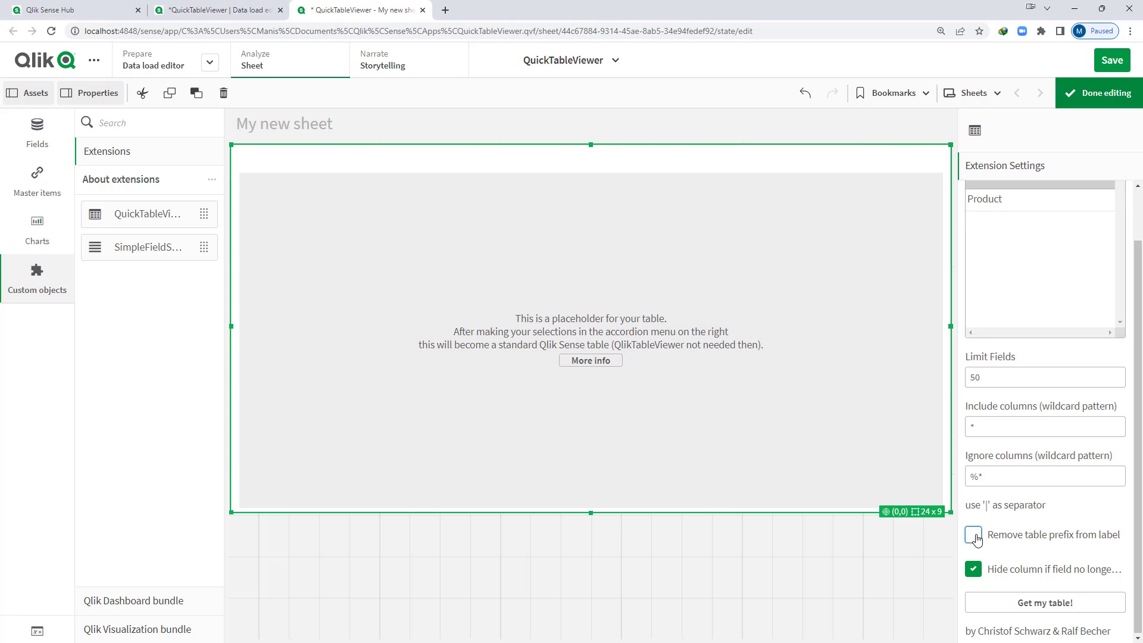
{"action": "left_click", "coordinate": [1038, 603]}
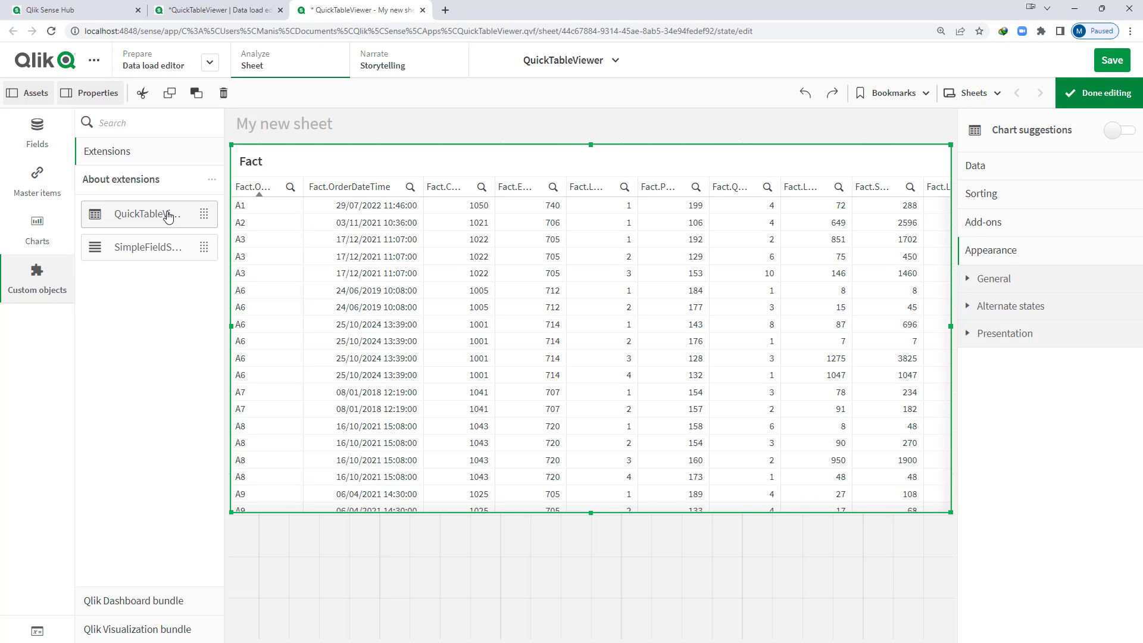
- Replace the Fact table with a new 24 x 9 QuickTableViewer and generate Fact with table-prefix removal and column hiding enabled
{"action": "left_click_drag", "start_coordinate": [168, 215], "coordinate": [388, 268]}
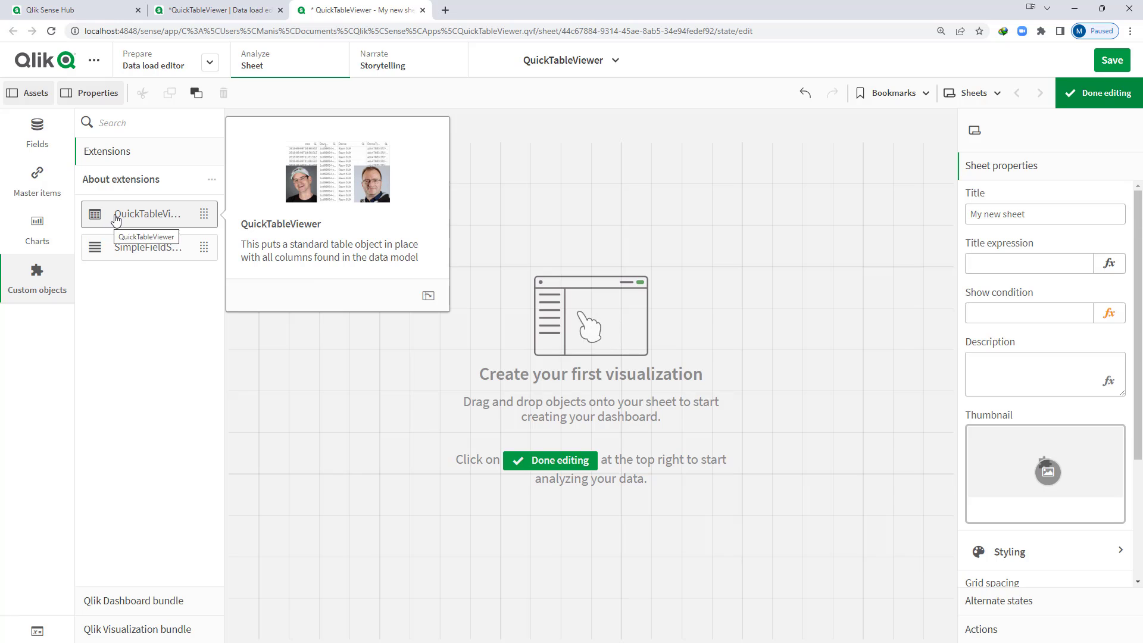
{"action": "left_click_drag", "start_coordinate": [116, 220], "coordinate": [404, 222]}
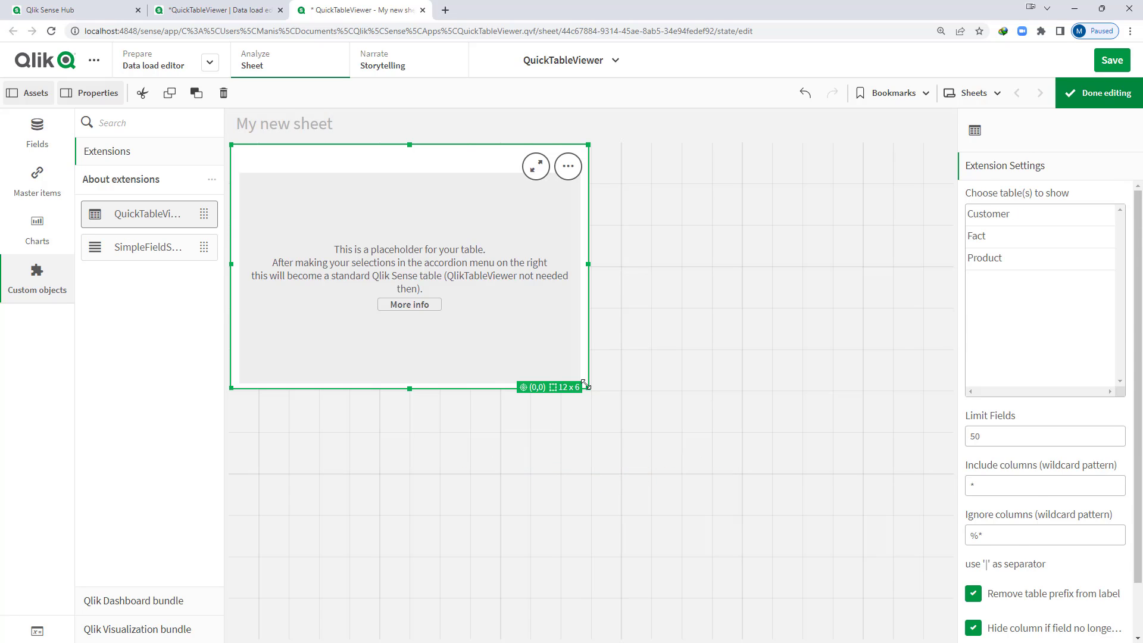
{"action": "left_click_drag", "start_coordinate": [586, 384], "coordinate": [951, 512]}
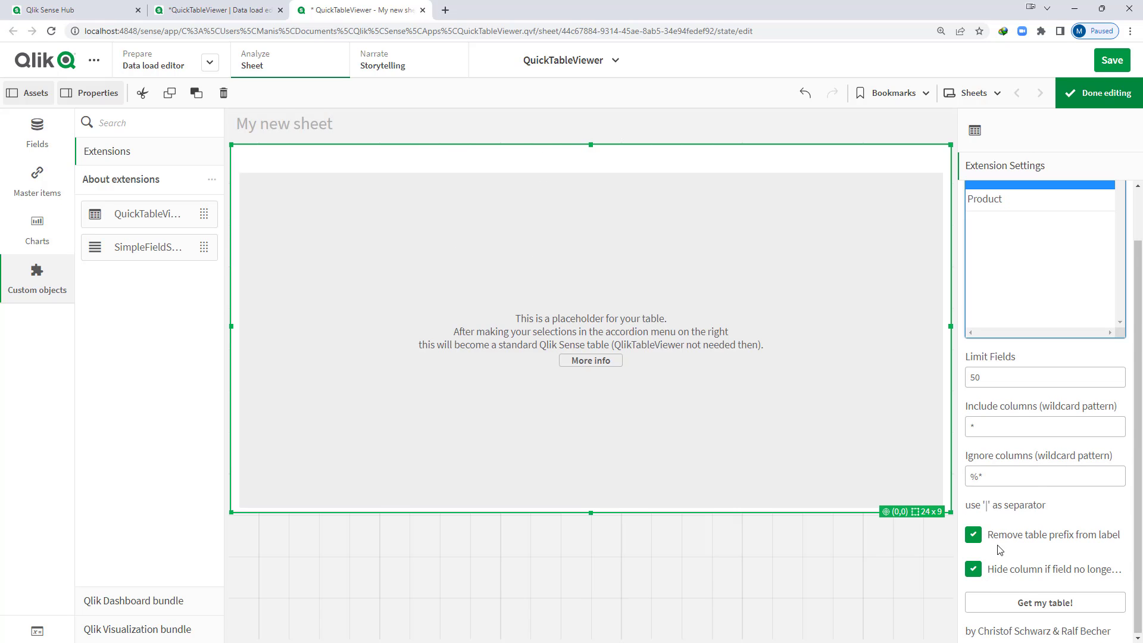
{"action": "left_click", "coordinate": [1039, 605]}
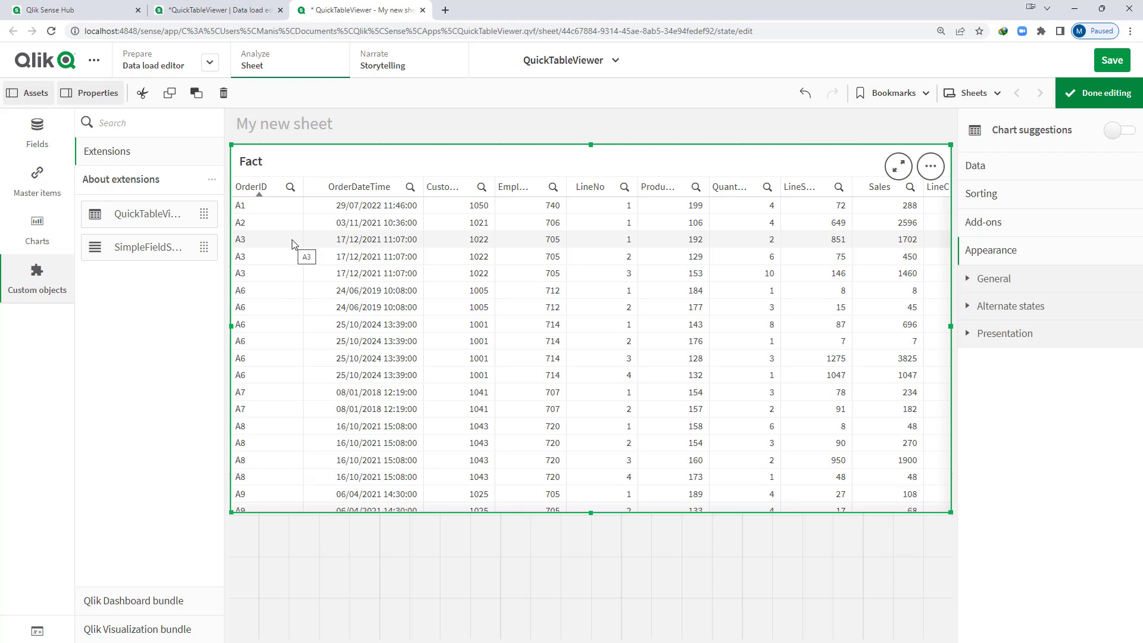
{"action": "left_click", "coordinate": [455, 260]}
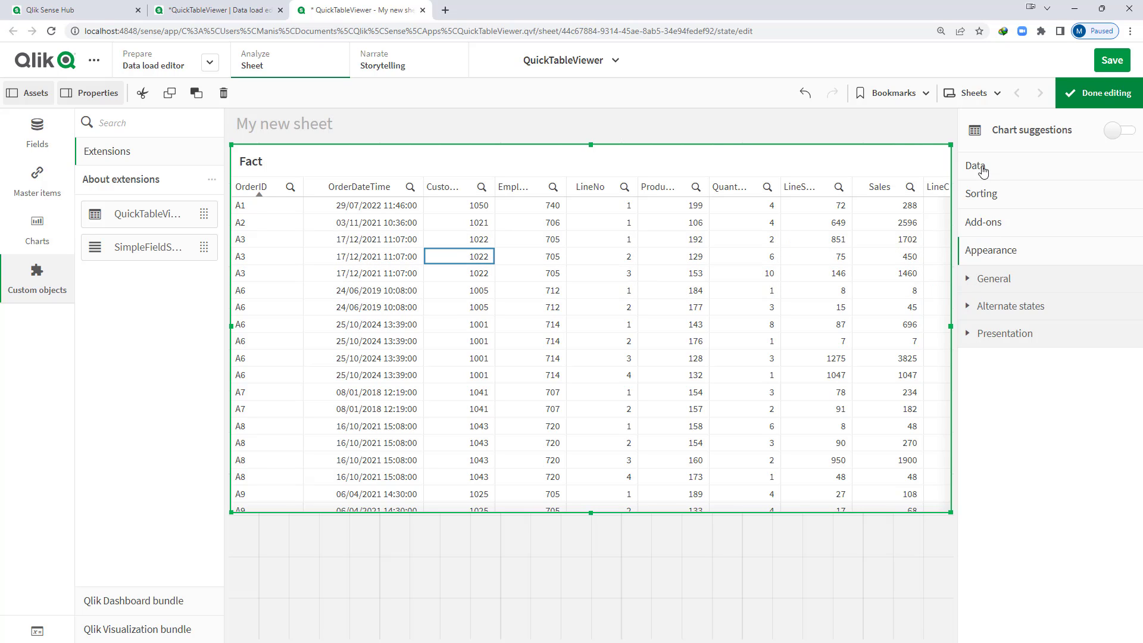
- Return to the load script, dismiss the load progress and comment out EmployeeID in the Fact load
{"action": "left_click", "coordinate": [216, 14]}
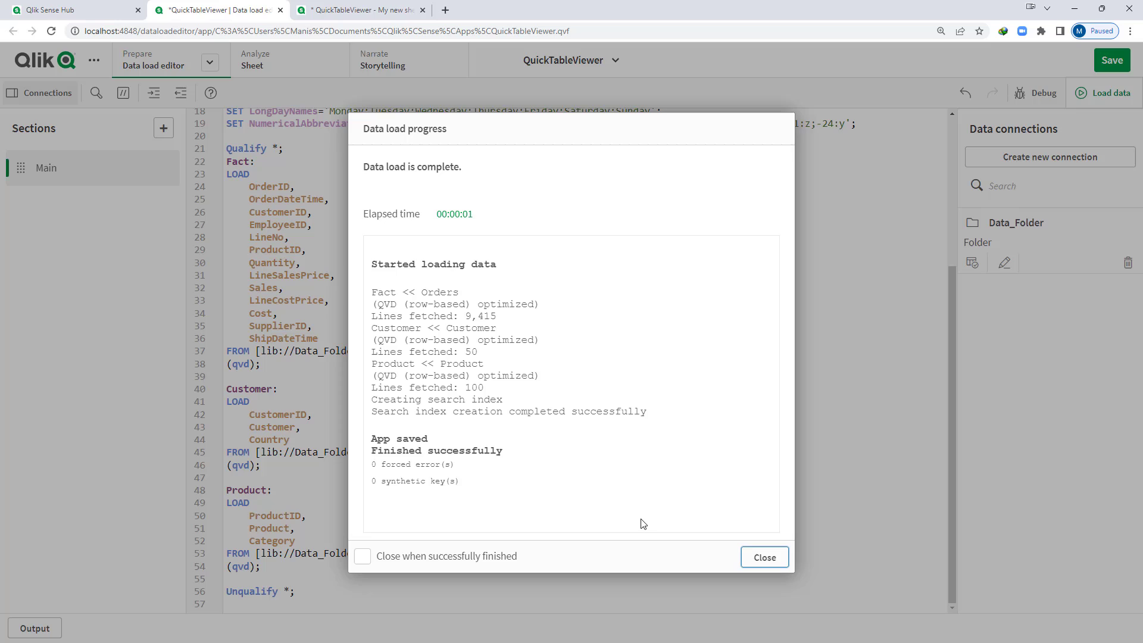
{"action": "left_click", "coordinate": [765, 557]}
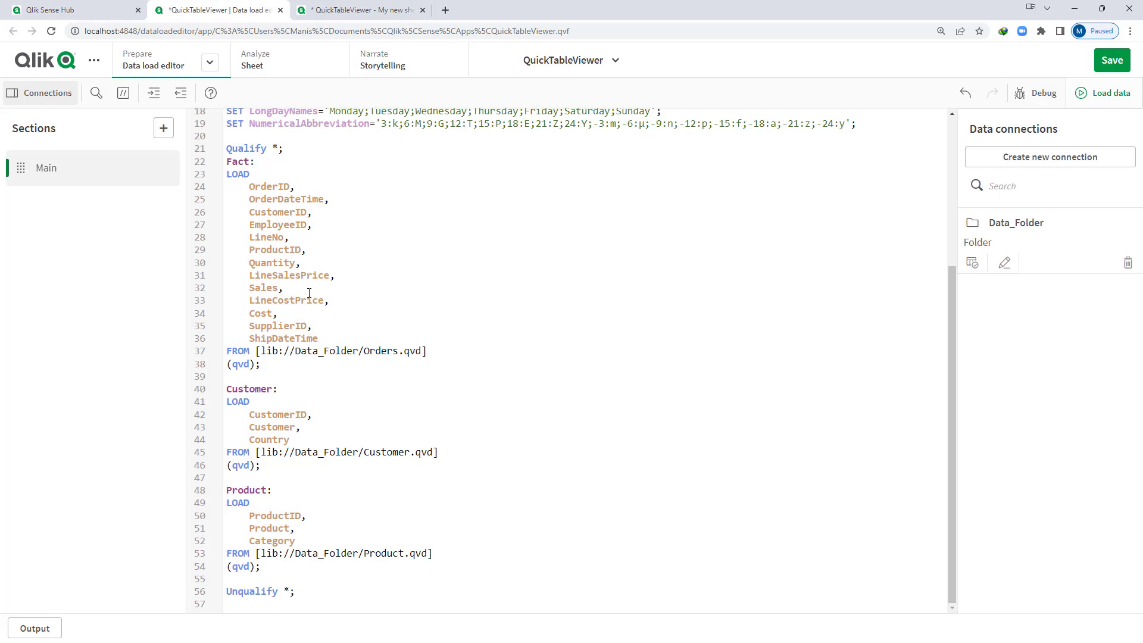
{"action": "left_click", "coordinate": [248, 225]}
{"action": "type", "text": "//"}
- Reload the data and view the Fact table on the sheet outside edit mode
{"action": "left_click", "coordinate": [1085, 97]}
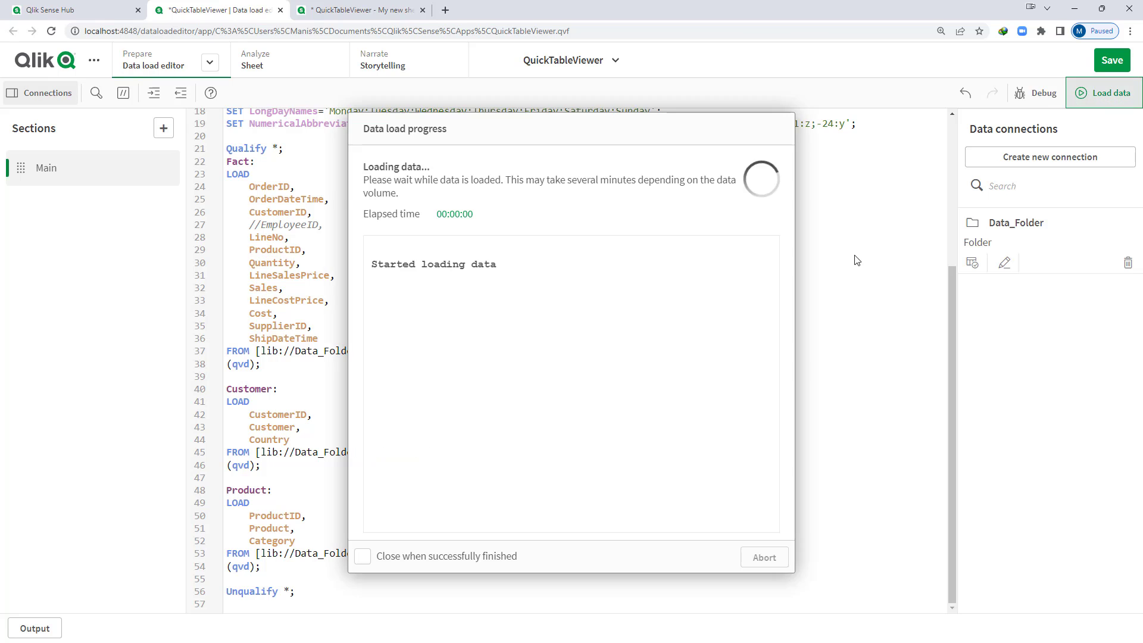
{"action": "left_click", "coordinate": [331, 11]}
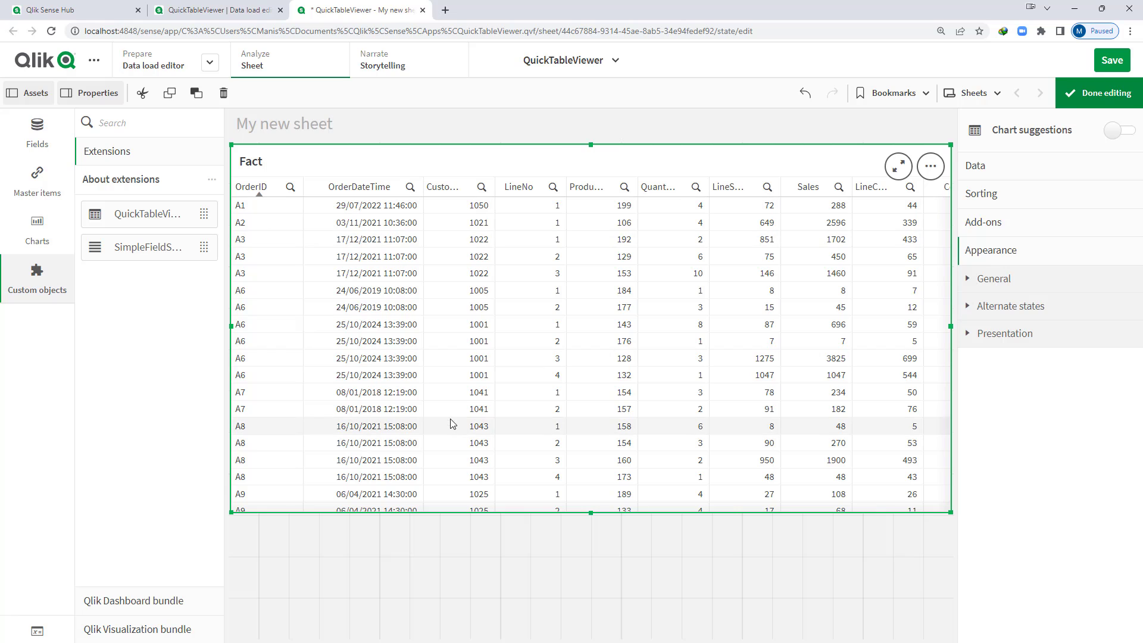
{"action": "left_click", "coordinate": [1090, 85]}
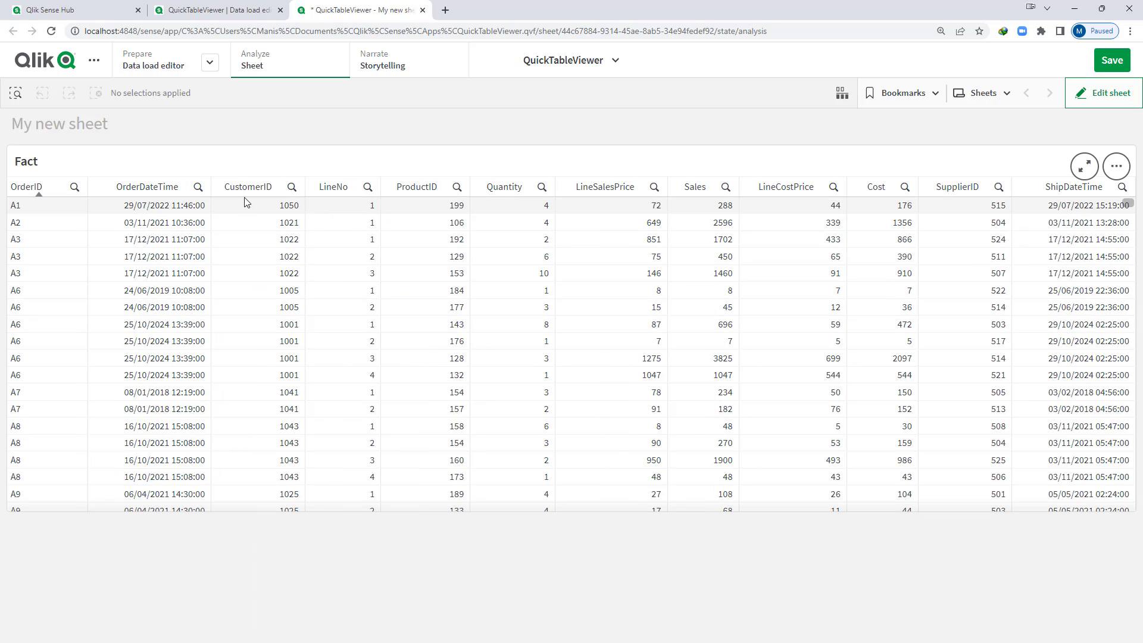
- Uncomment EmployeeID in the Fact load script and load the data again
{"action": "left_click", "coordinate": [189, 10]}
{"action": "left_click", "coordinate": [762, 558]}
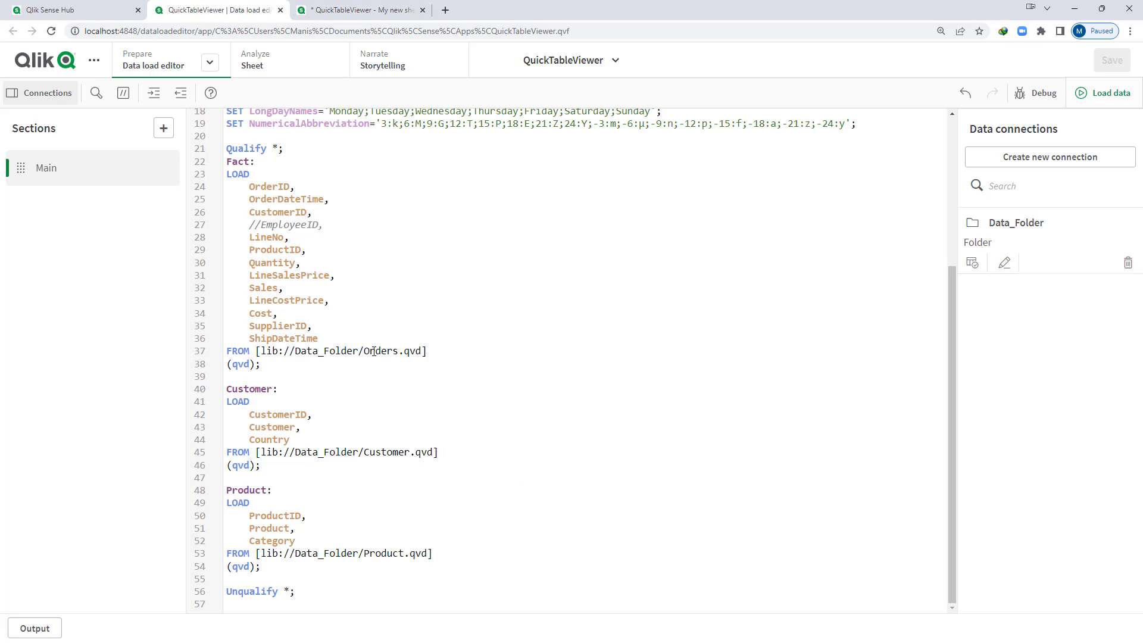
{"action": "left_click", "coordinate": [264, 227]}
{"action": "key", "text": "BackSpace"}
{"action": "key", "text": "BackSpace"}
{"action": "left_click", "coordinate": [1098, 96]}
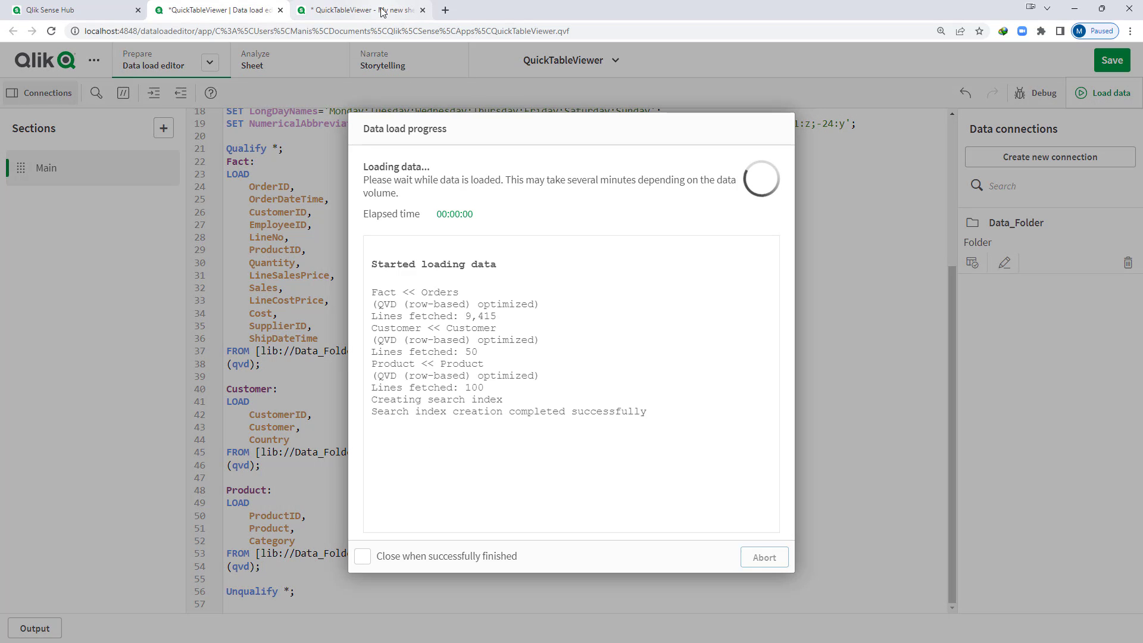
- Comment out EmployeeID in the Fact load script, reload the data and check the Fact table on the sheet
{"action": "left_click", "coordinate": [382, 10]}
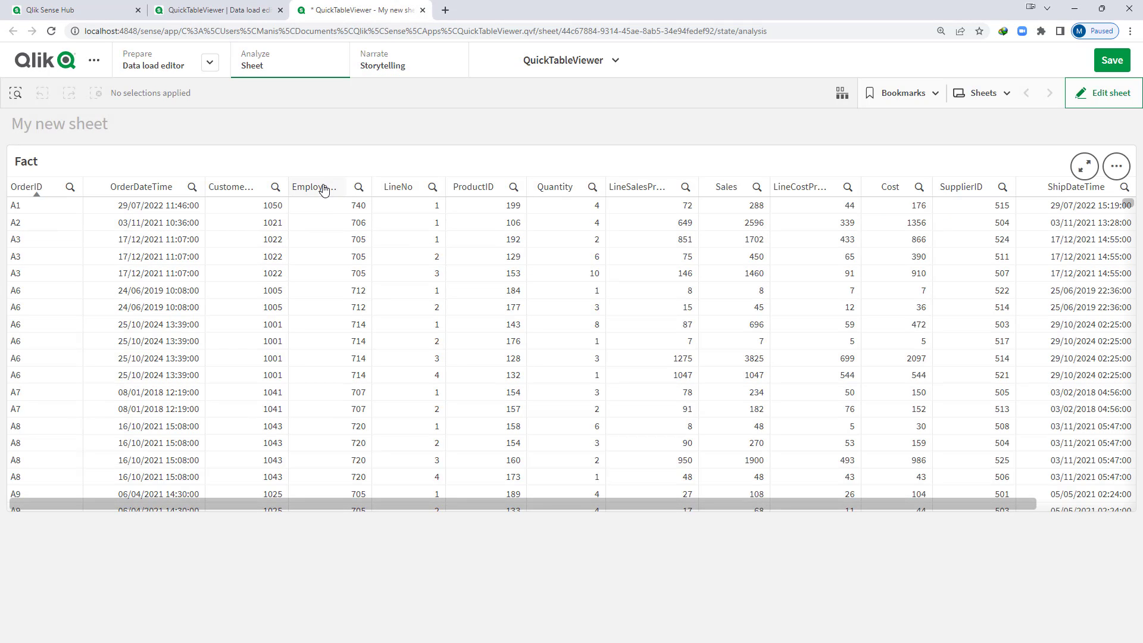
{"action": "key", "text": "ctrl+shift+Tab"}
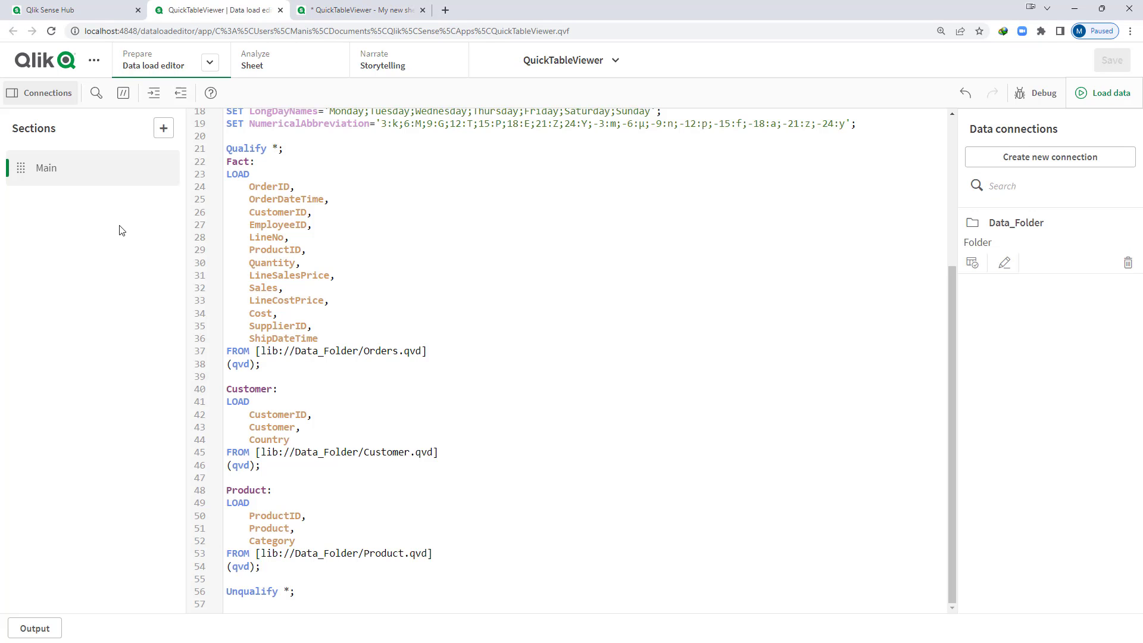
{"action": "double_click", "coordinate": [248, 224]}
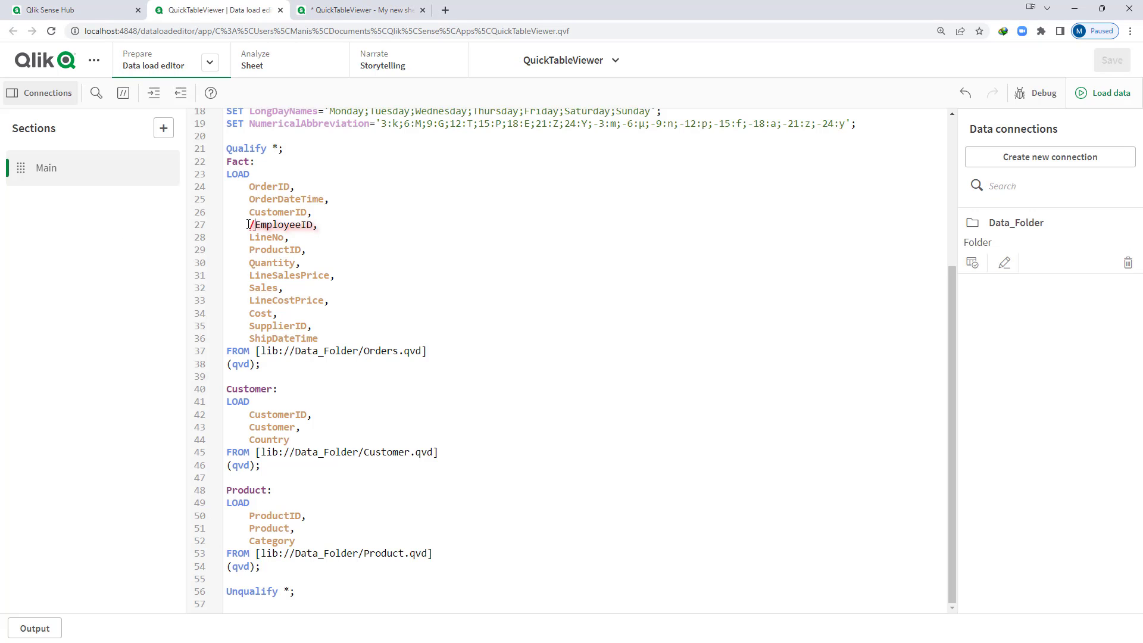
{"action": "key", "text": "ctrl+k"}
{"action": "left_click", "coordinate": [1095, 93]}
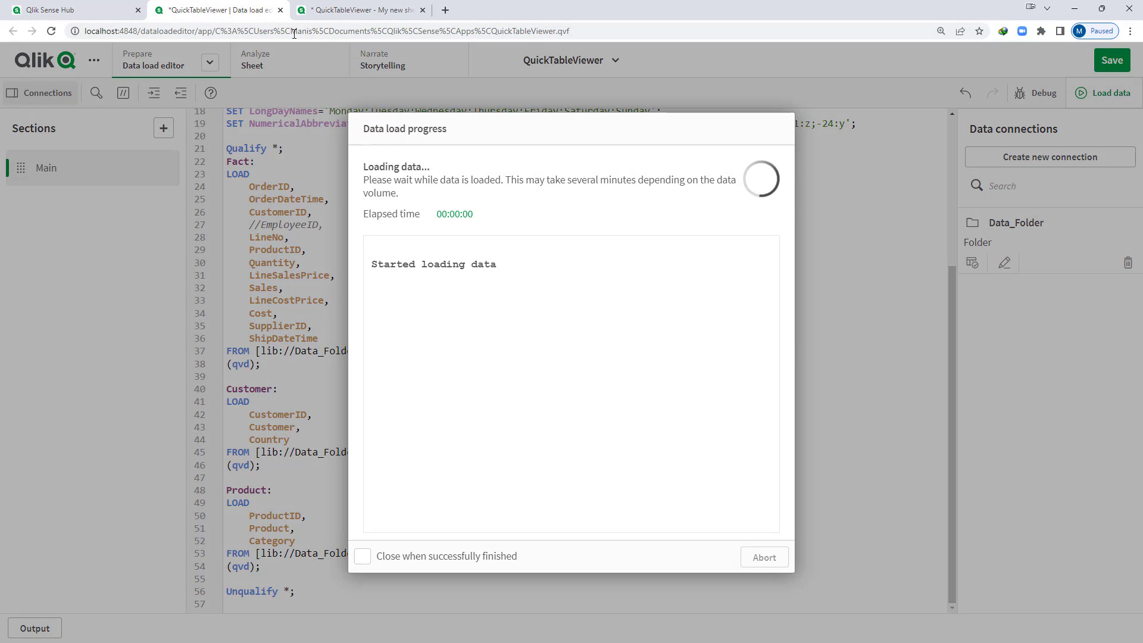
{"action": "left_click", "coordinate": [337, 12]}
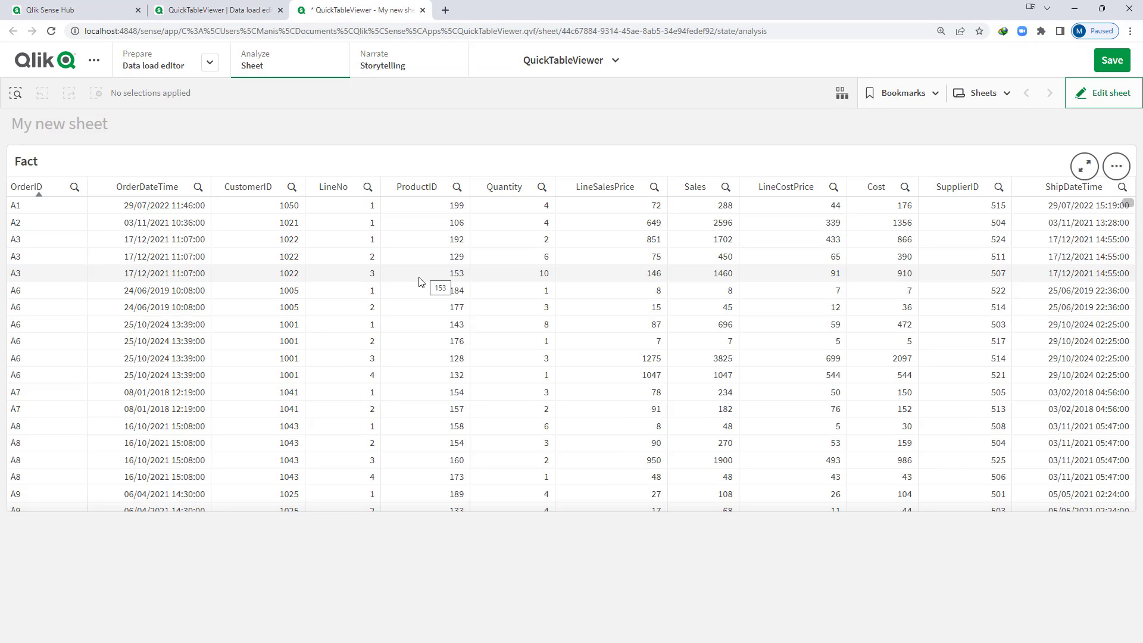
- Restore the EmployeeID line in the Fact load script and reload the data
{"action": "key", "text": "ctrl+Page_Up"}
{"action": "left_click", "coordinate": [261, 225]}
{"action": "key", "text": "BackSpace"}
{"action": "key", "text": "BackSpace"}
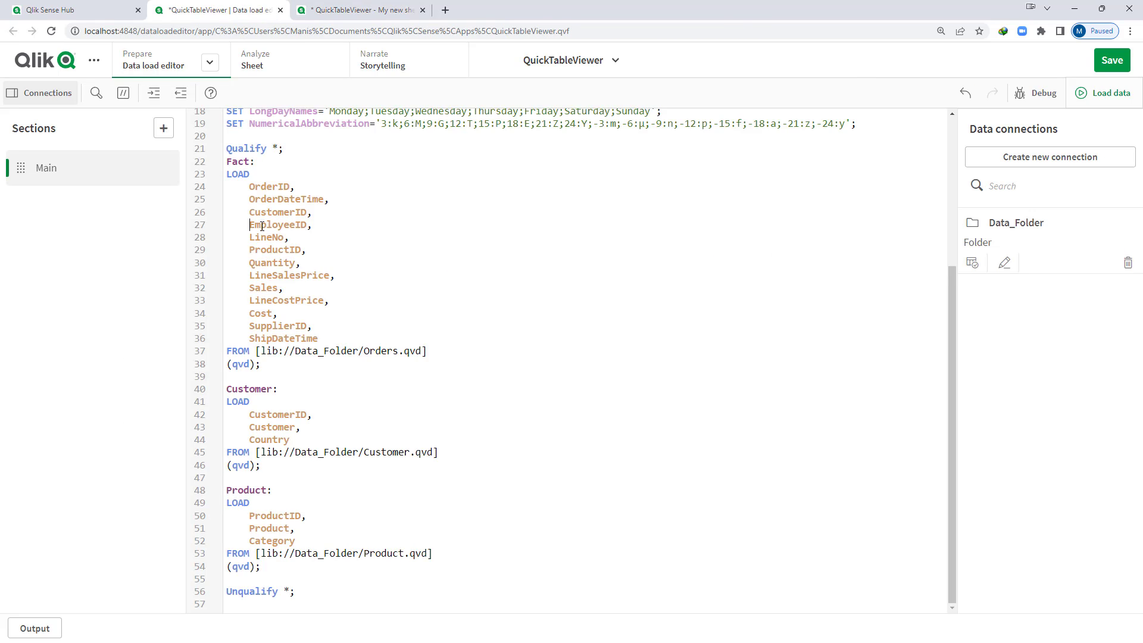
{"action": "left_click", "coordinate": [1098, 93]}
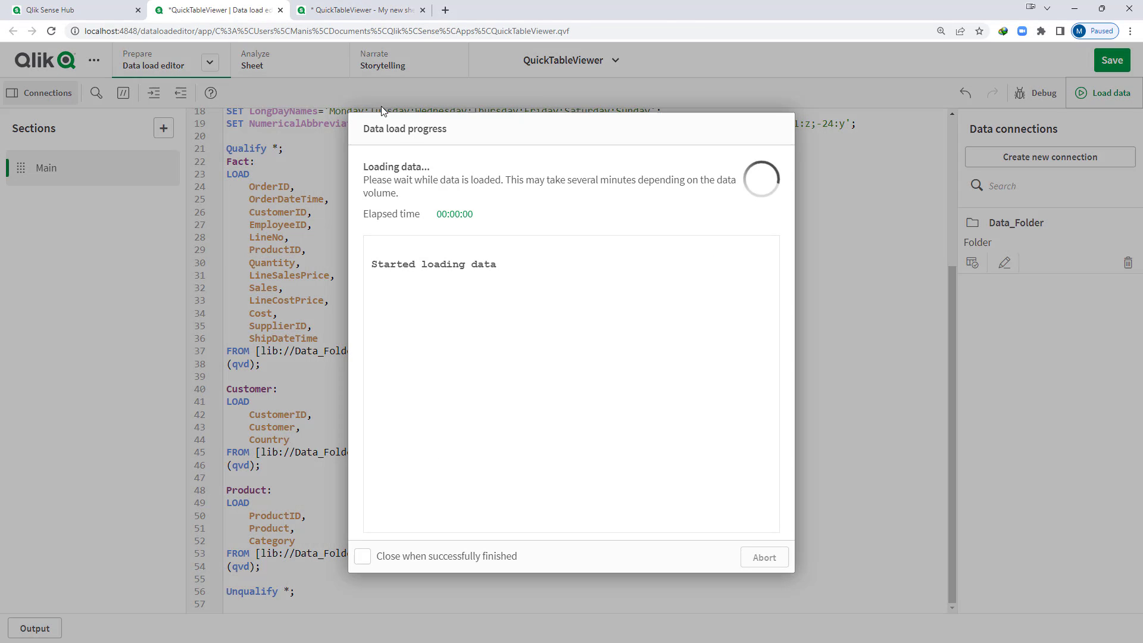
- Replace the Fact table with a new 24 x 8 QuickTableViewer and generate Fact with hiding of columns for missing fields turned off
{"action": "left_click", "coordinate": [342, 14]}
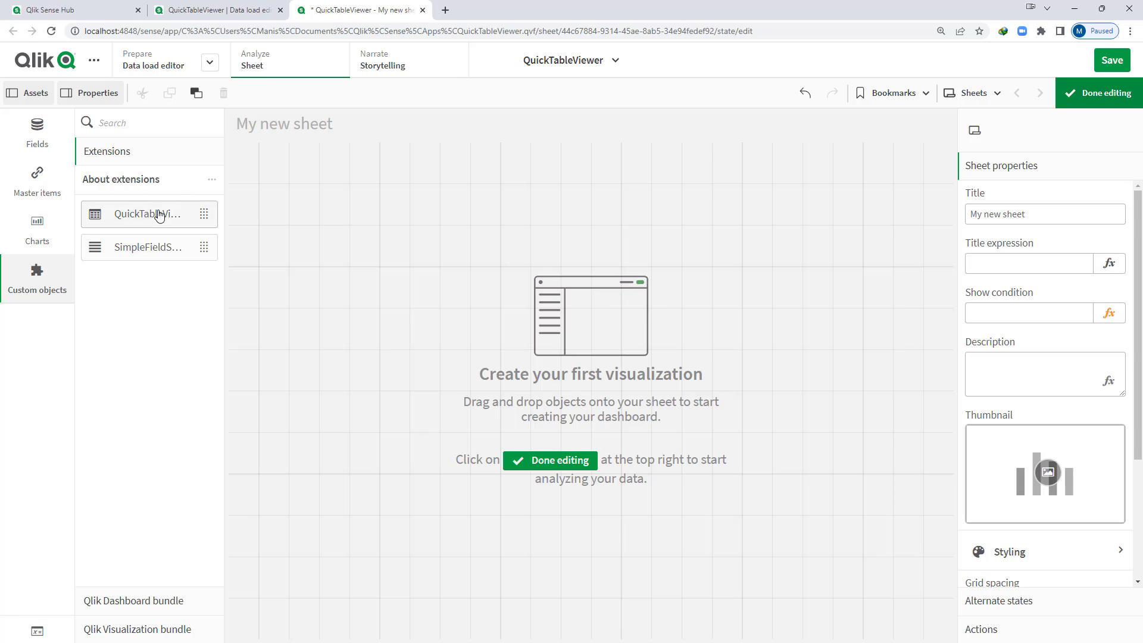
{"action": "left_click_drag", "start_coordinate": [159, 214], "coordinate": [427, 217]}
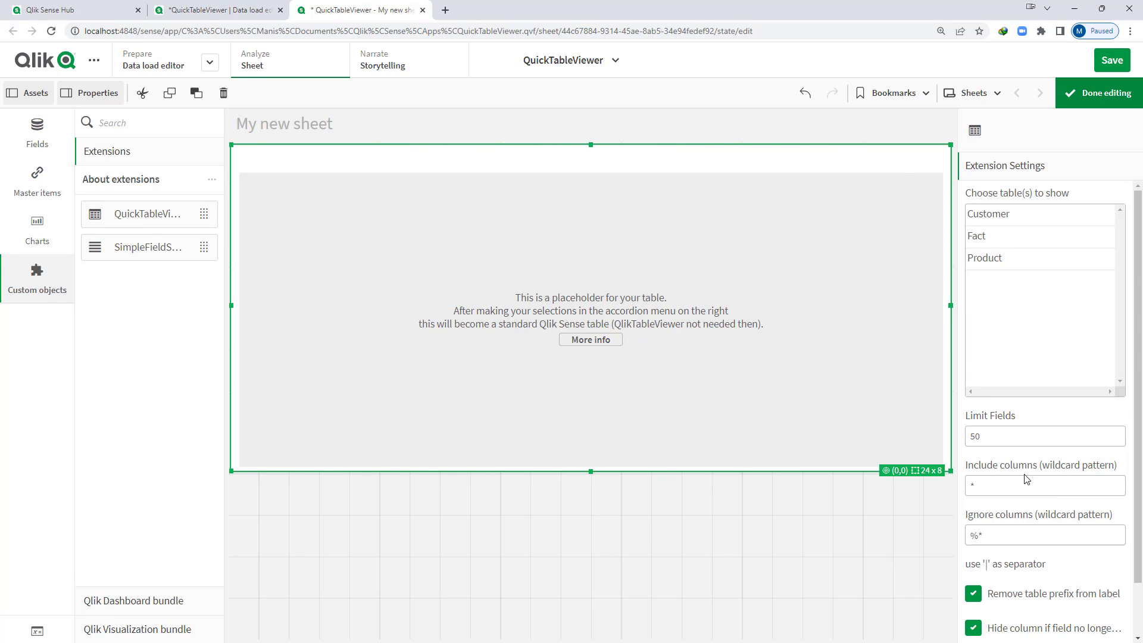
{"action": "left_click_drag", "start_coordinate": [588, 388], "coordinate": [799, 479]}
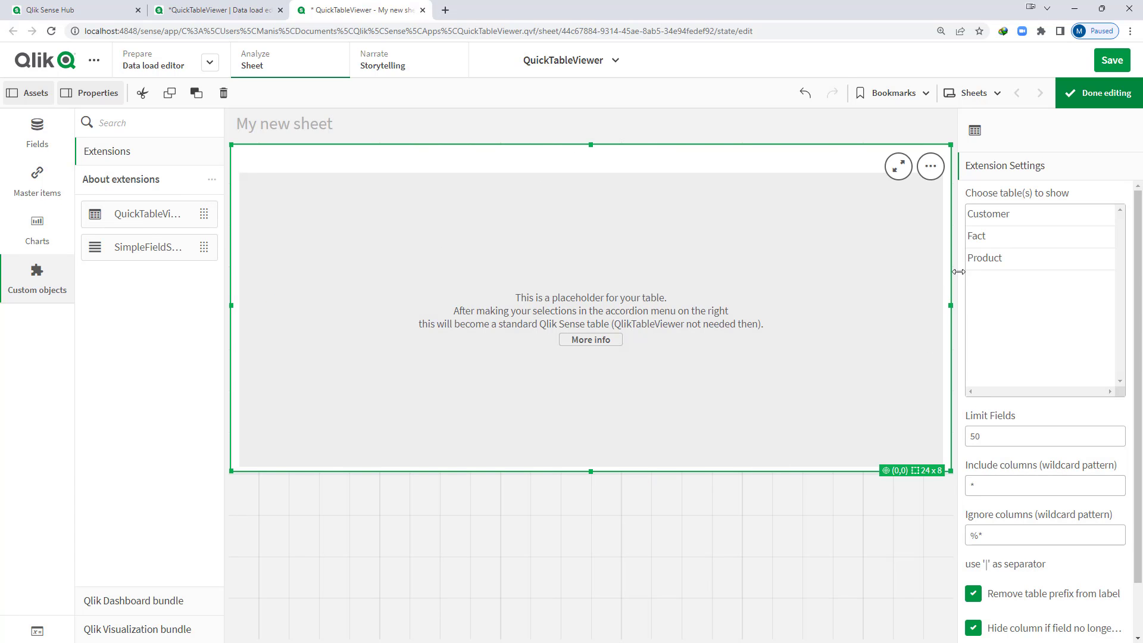
{"action": "left_click", "coordinate": [979, 236]}
{"action": "scroll", "coordinate": [1048, 424], "scroll_direction": "down", "scroll_amount": 1}
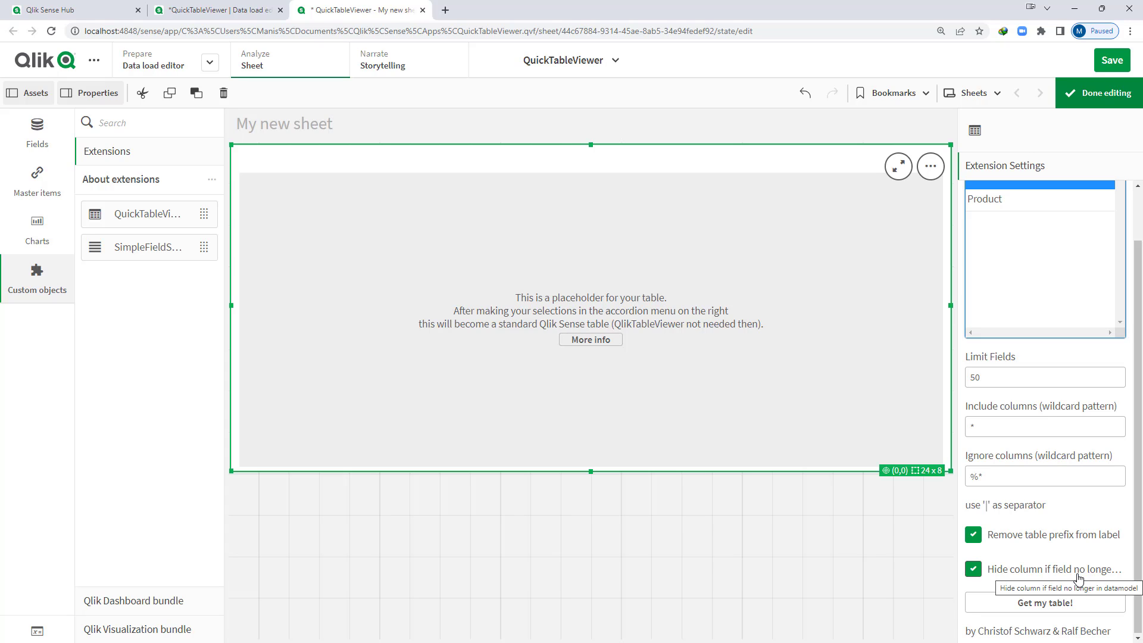
{"action": "left_click", "coordinate": [974, 569]}
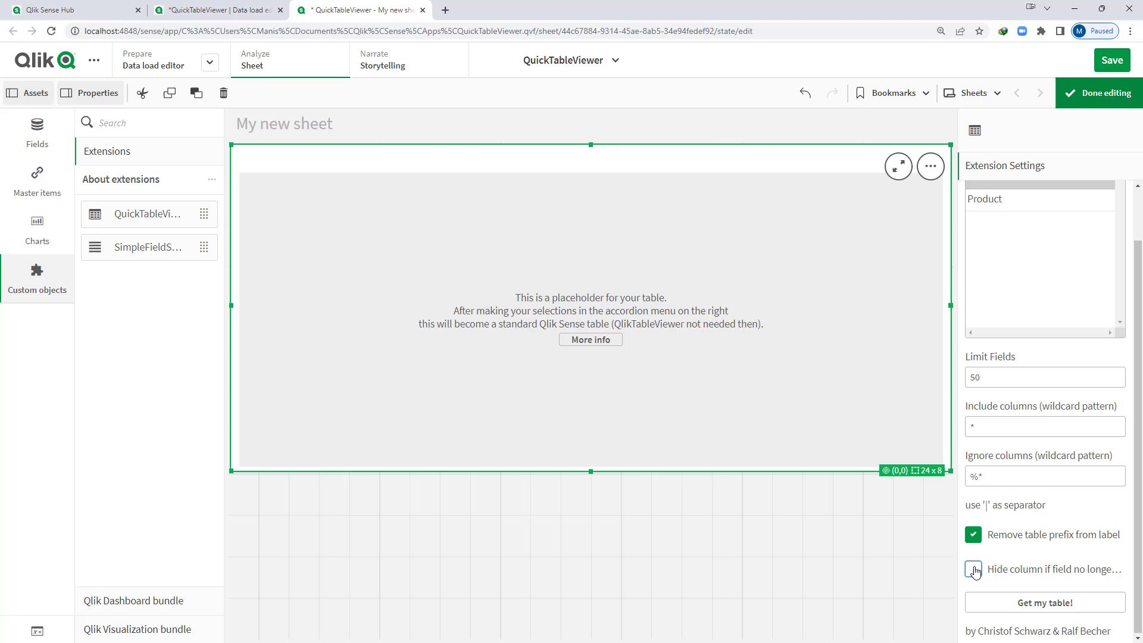
{"action": "left_click", "coordinate": [1023, 613]}
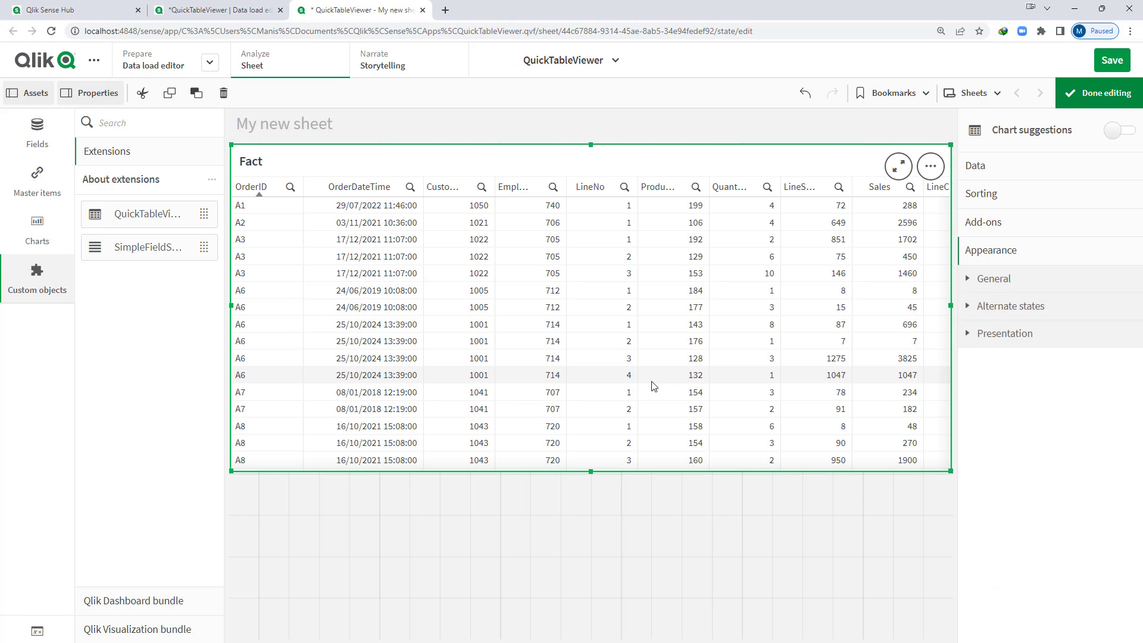
- Dismiss the load progress, comment out EmployeeID in the Fact load script and load the data again
{"action": "left_click", "coordinate": [232, 16]}
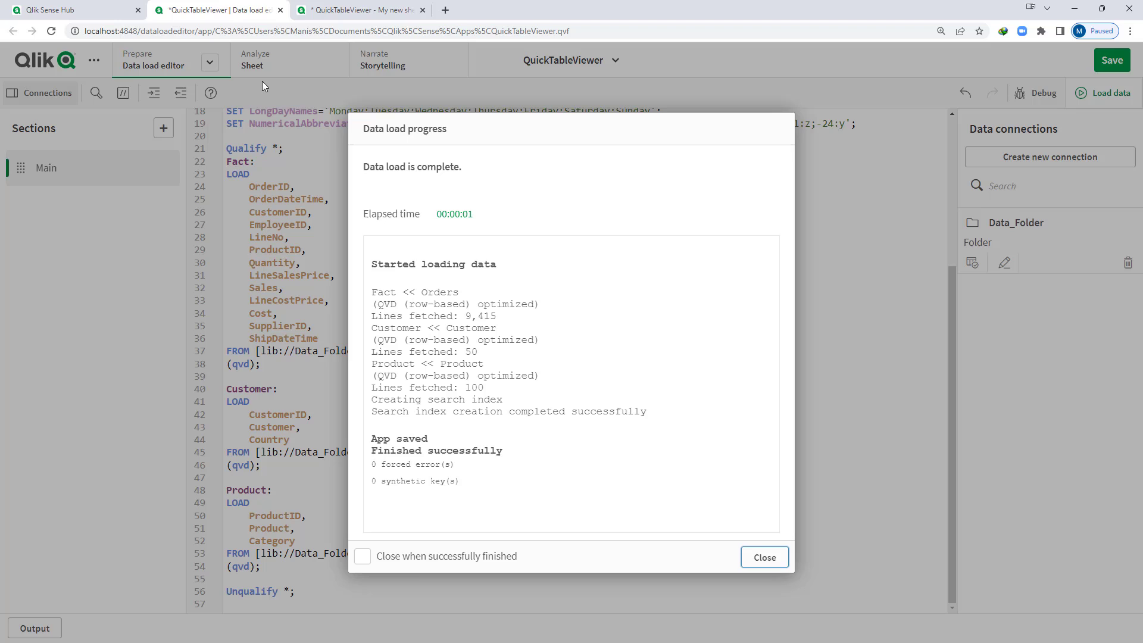
{"action": "left_click", "coordinate": [761, 557]}
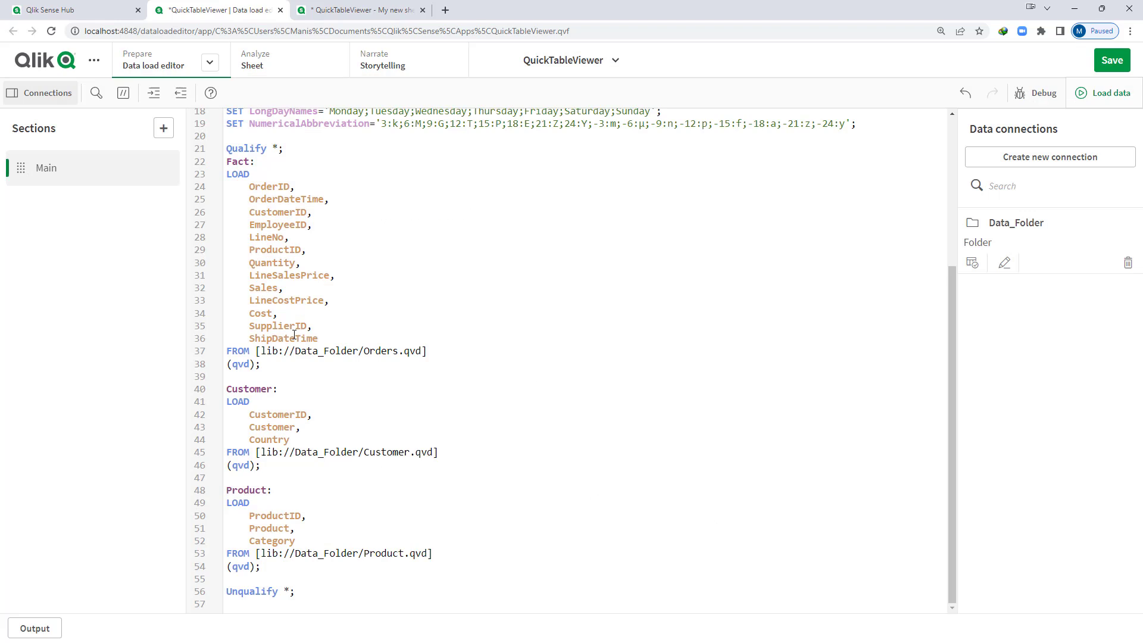
{"action": "left_click", "coordinate": [251, 226]}
{"action": "type", "text": "//"}
{"action": "left_click", "coordinate": [1104, 93]}
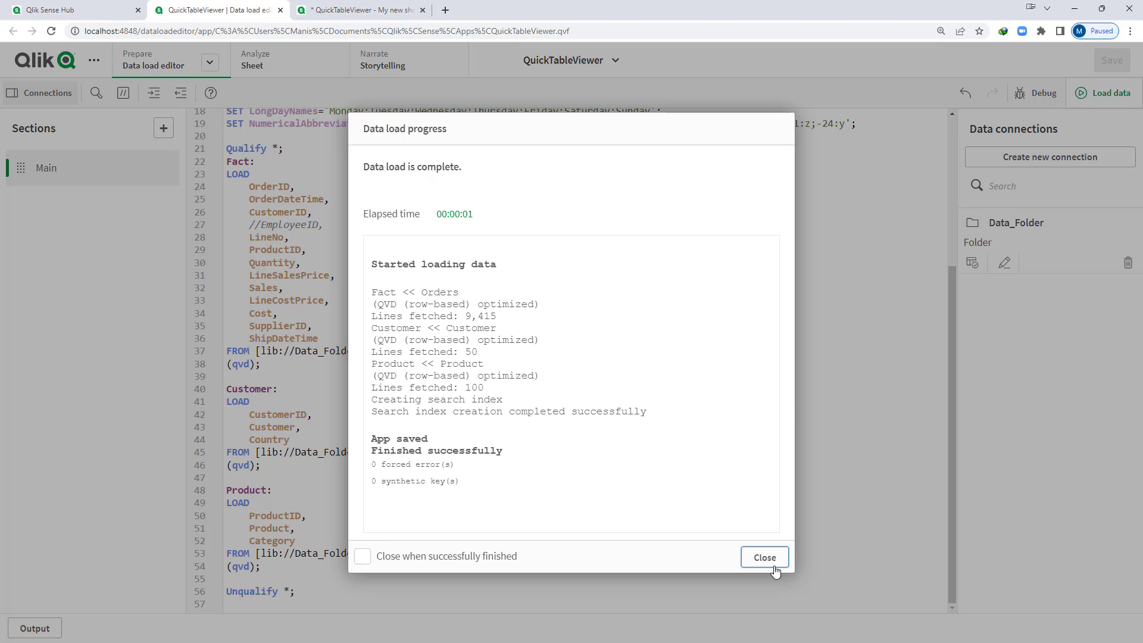
- Review the Fact table's column list on the sheet after the reload and delete the table
{"action": "left_click", "coordinate": [773, 565]}
{"action": "left_click", "coordinate": [357, 10]}
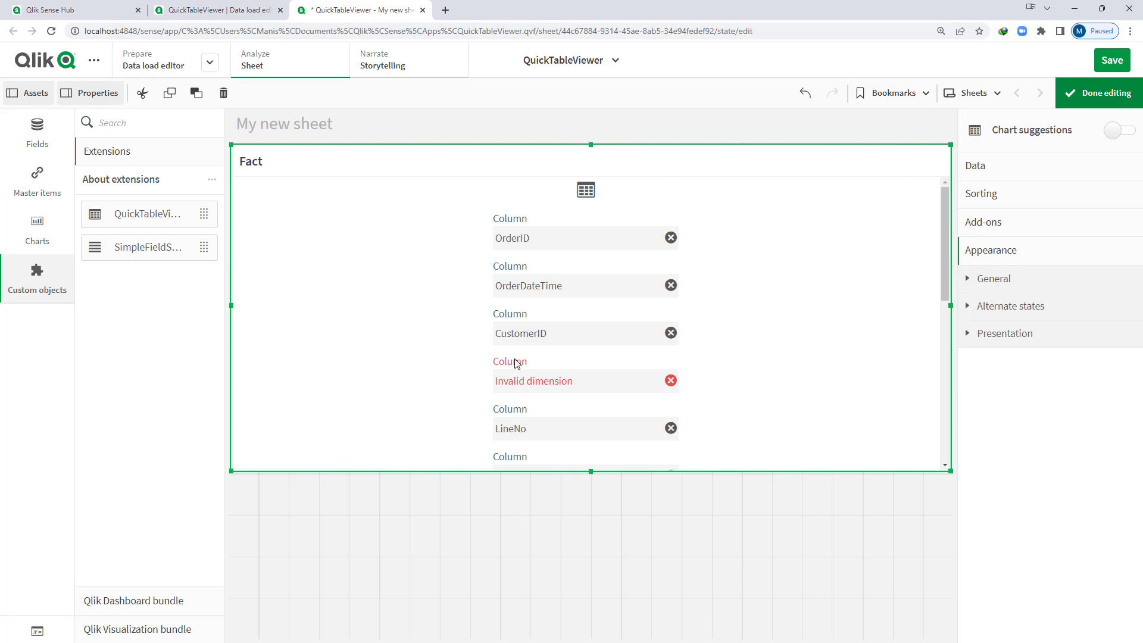
{"action": "scroll", "coordinate": [440, 356], "scroll_direction": "down", "scroll_amount": 2}
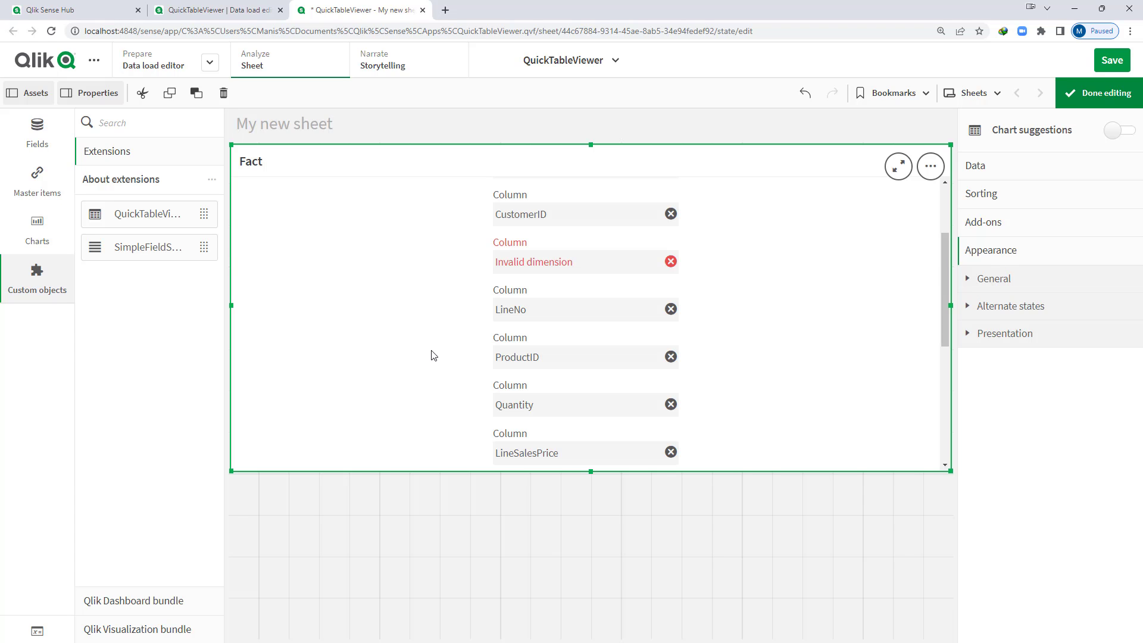
{"action": "key", "text": "Delete"}
- Uncomment EmployeeID in the Fact load script and load the data again
{"action": "key", "text": "ctrl+shift+Tab"}
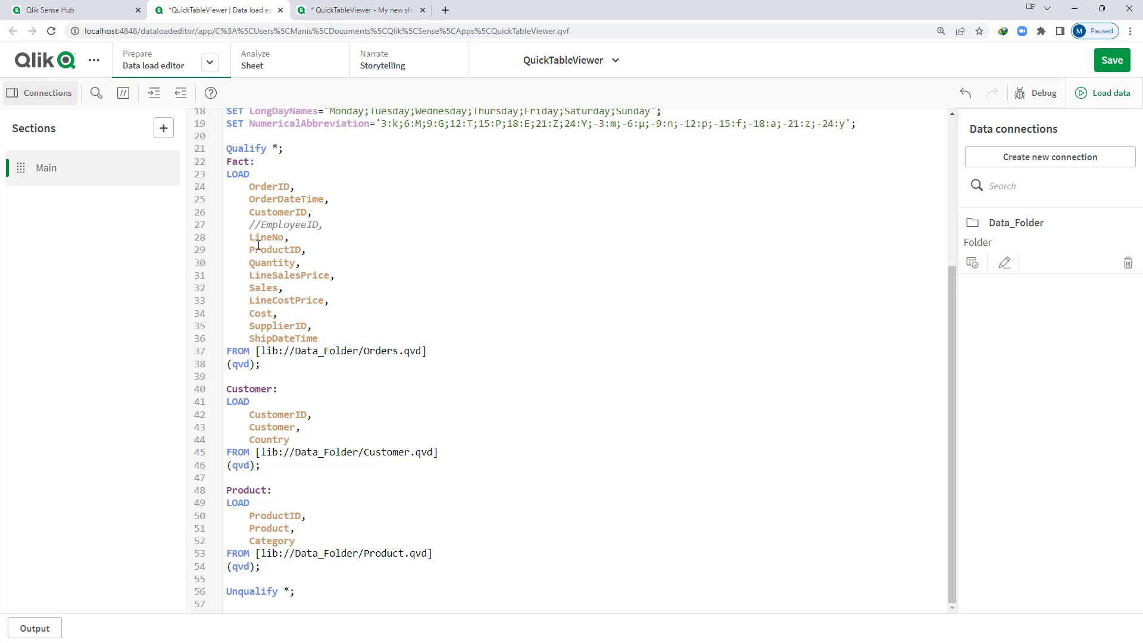
{"action": "key", "text": "BackSpace"}
{"action": "key", "text": "BackSpace"}
{"action": "left_click", "coordinate": [1103, 94]}
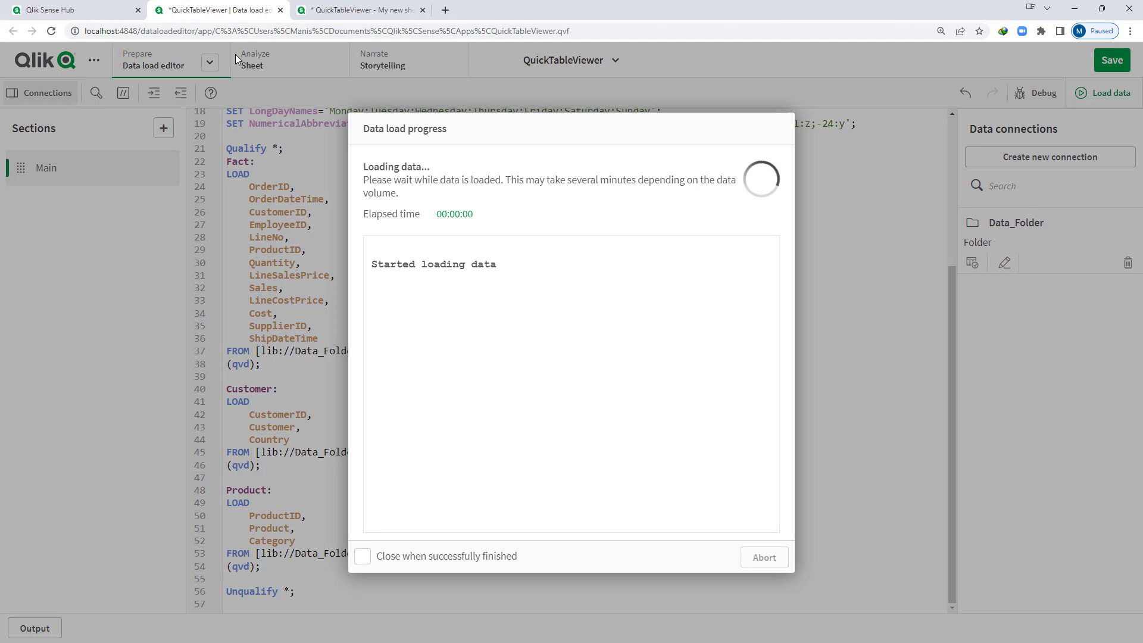
- Add a QuickTableViewer, generate Fact with table-prefix removal and column hiding enabled, and enlarge the table to the sheet's full width
{"action": "left_click", "coordinate": [332, 16]}
{"action": "left_click_drag", "start_coordinate": [153, 221], "coordinate": [464, 226]}
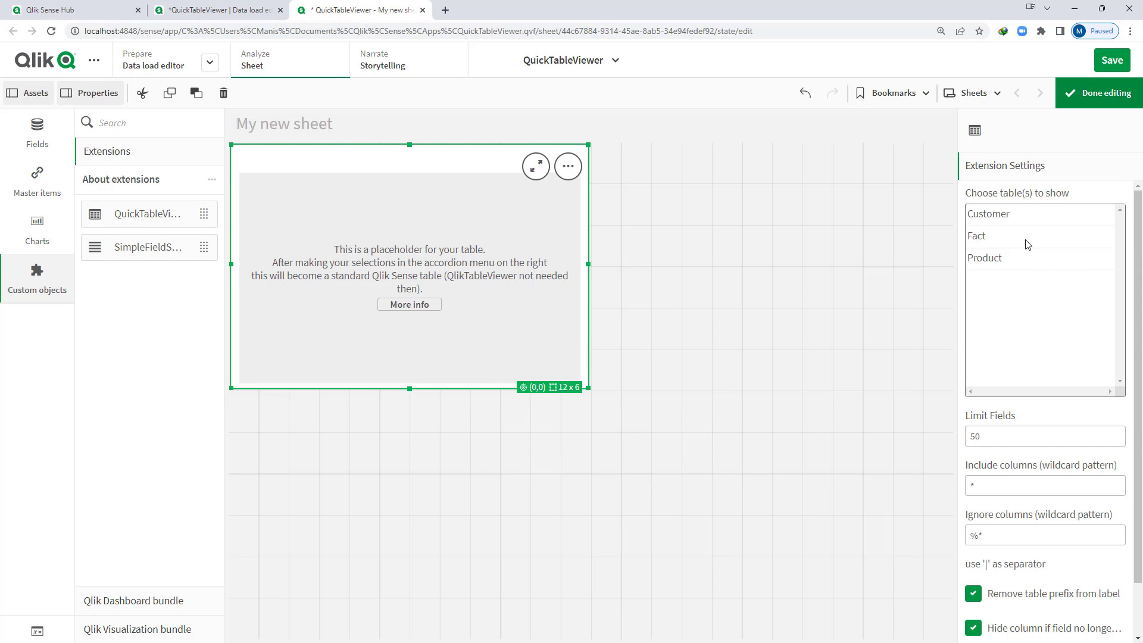
{"action": "left_click", "coordinate": [1011, 238]}
{"action": "scroll", "coordinate": [1014, 565], "scroll_direction": "down", "scroll_amount": 1}
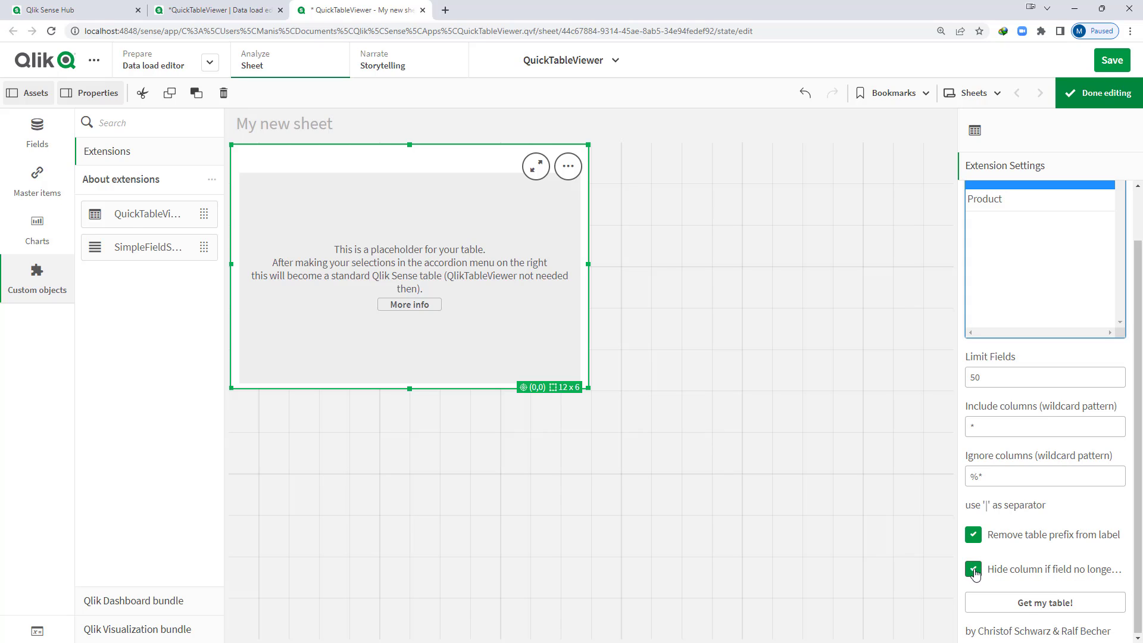
{"action": "left_click", "coordinate": [989, 601]}
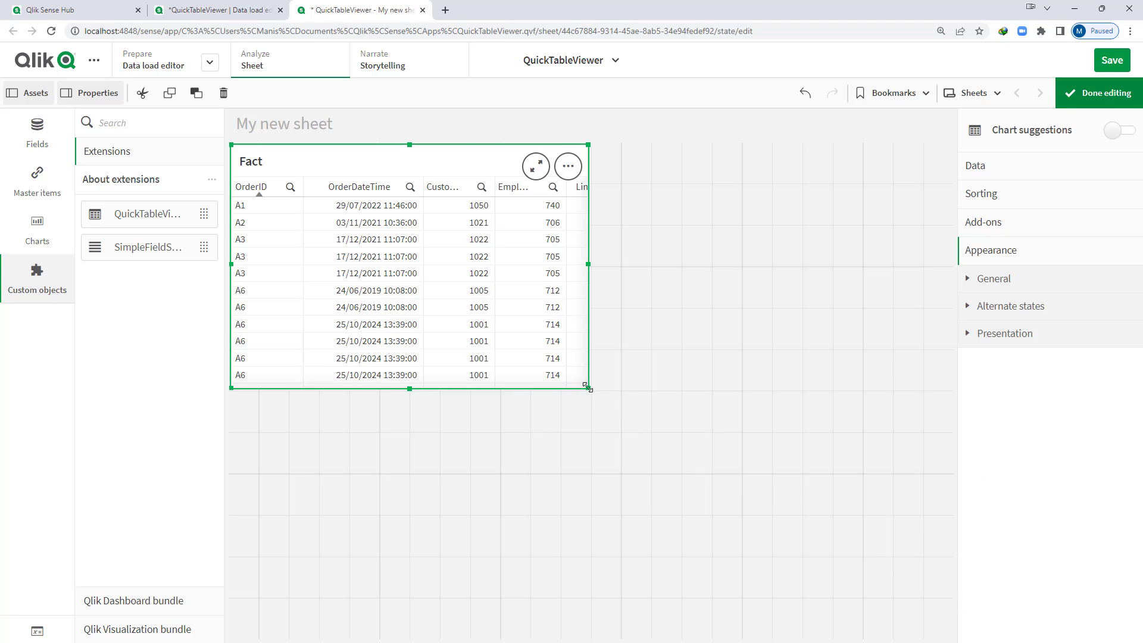
{"action": "left_click_drag", "start_coordinate": [586, 387], "coordinate": [950, 524]}
- Examine the "Show column if" expression of the Fact table's EmployeeID column in the expression editor
{"action": "left_click", "coordinate": [998, 173]}
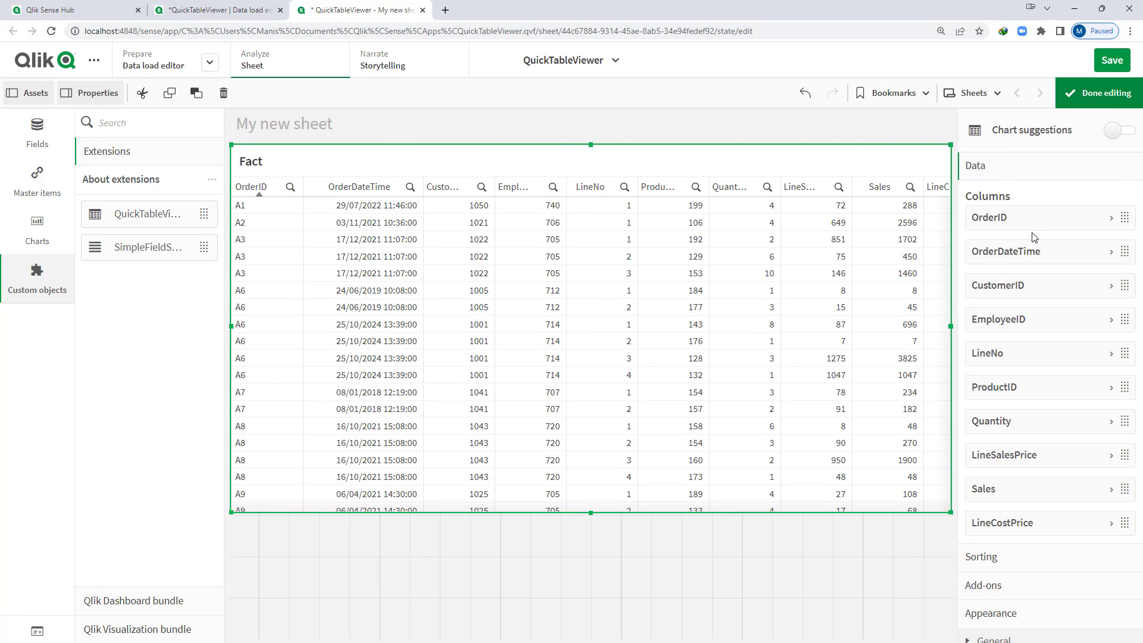
{"action": "left_click", "coordinate": [1110, 319]}
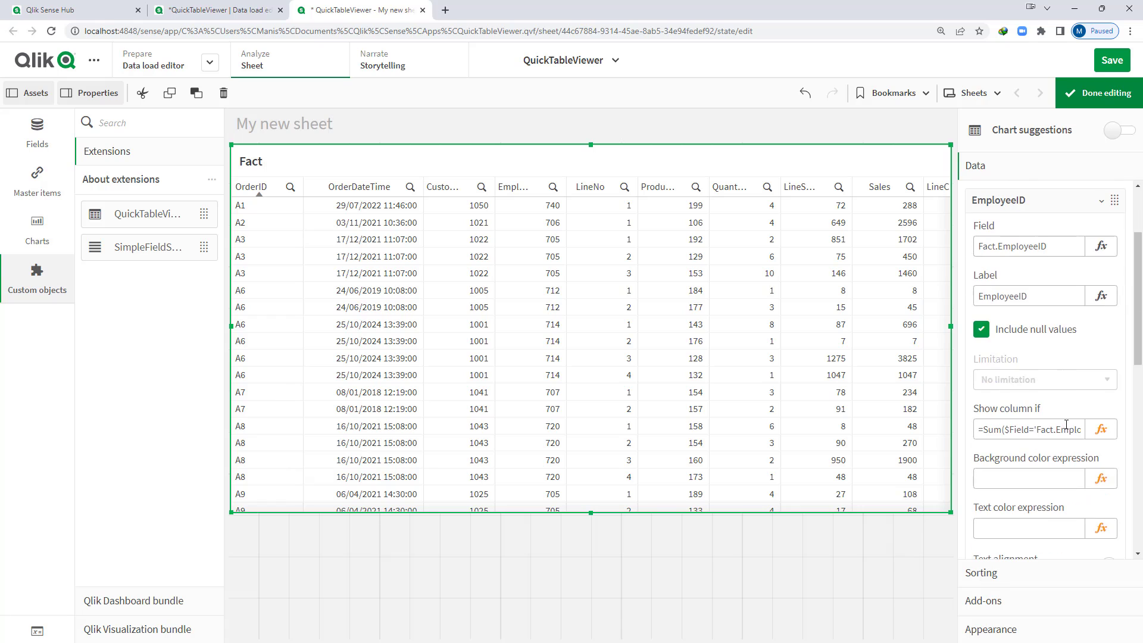
{"action": "scroll", "coordinate": [1065, 424], "scroll_direction": "down", "scroll_amount": 2}
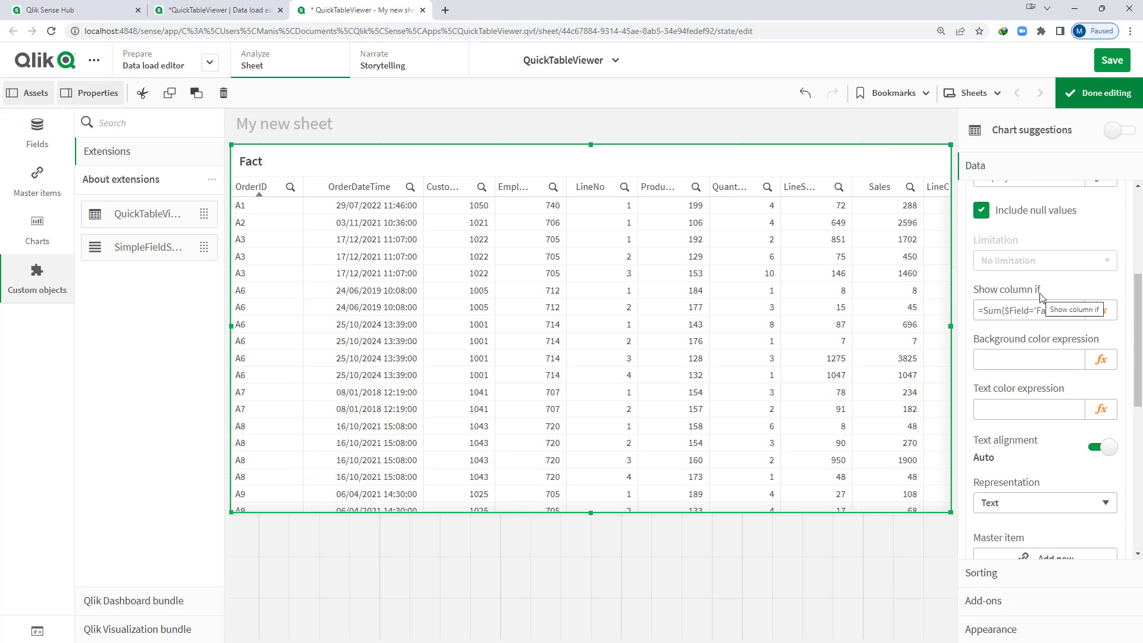
{"action": "left_click", "coordinate": [1100, 310]}
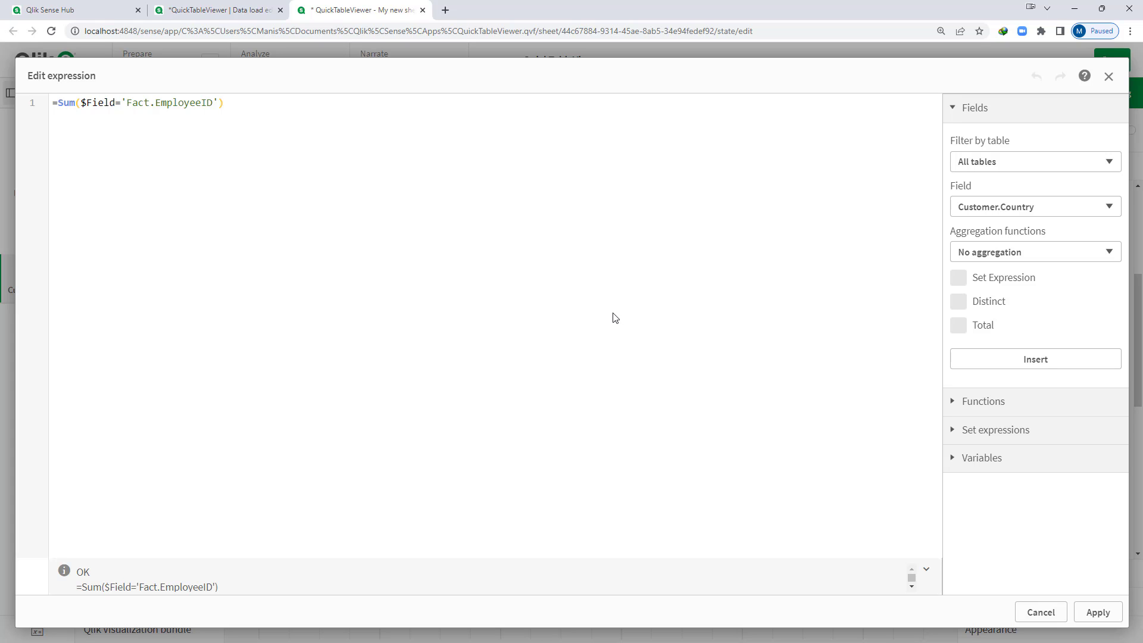
{"action": "left_click", "coordinate": [1097, 612]}
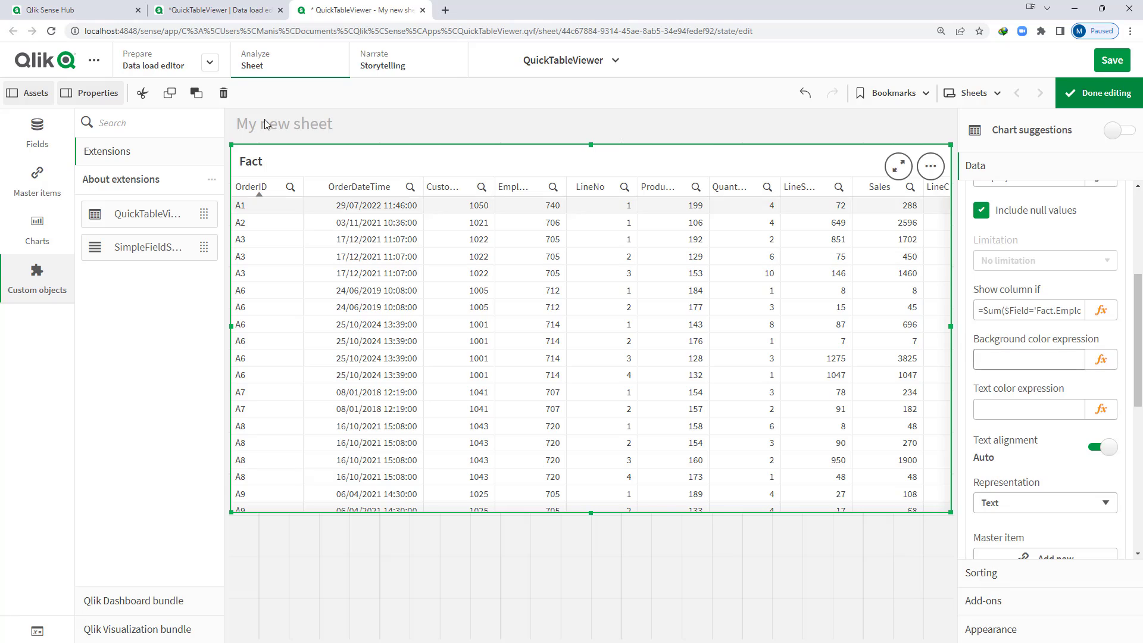
- Comment out EmployeeID in the Fact load script, reload the data and view the Fact table outside edit mode
{"action": "left_click", "coordinate": [213, 17]}
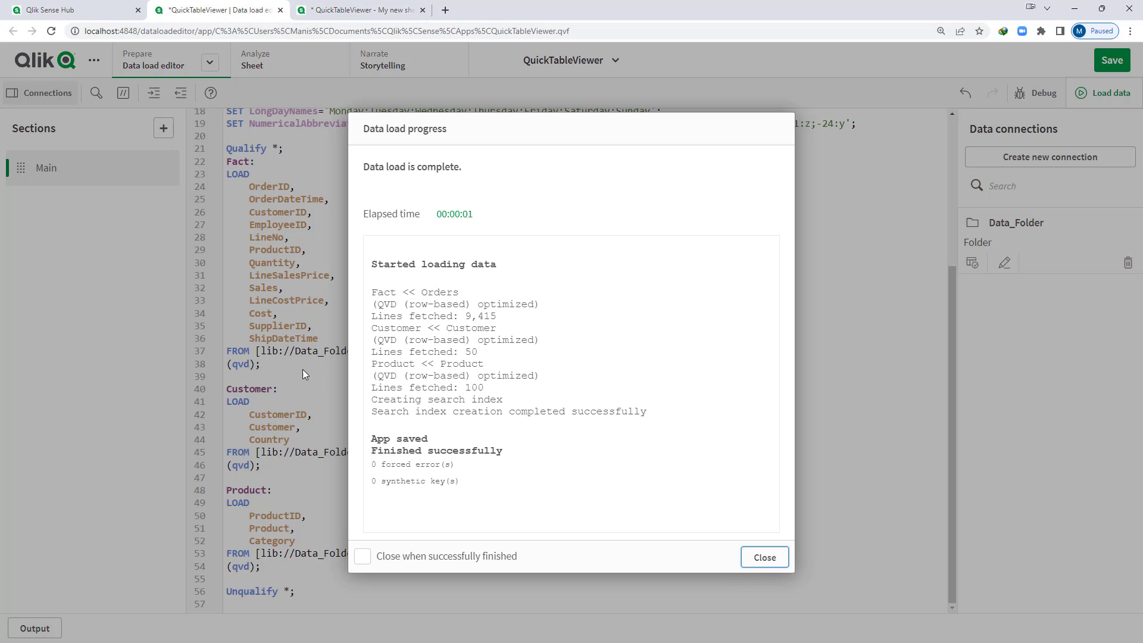
{"action": "left_click", "coordinate": [754, 561]}
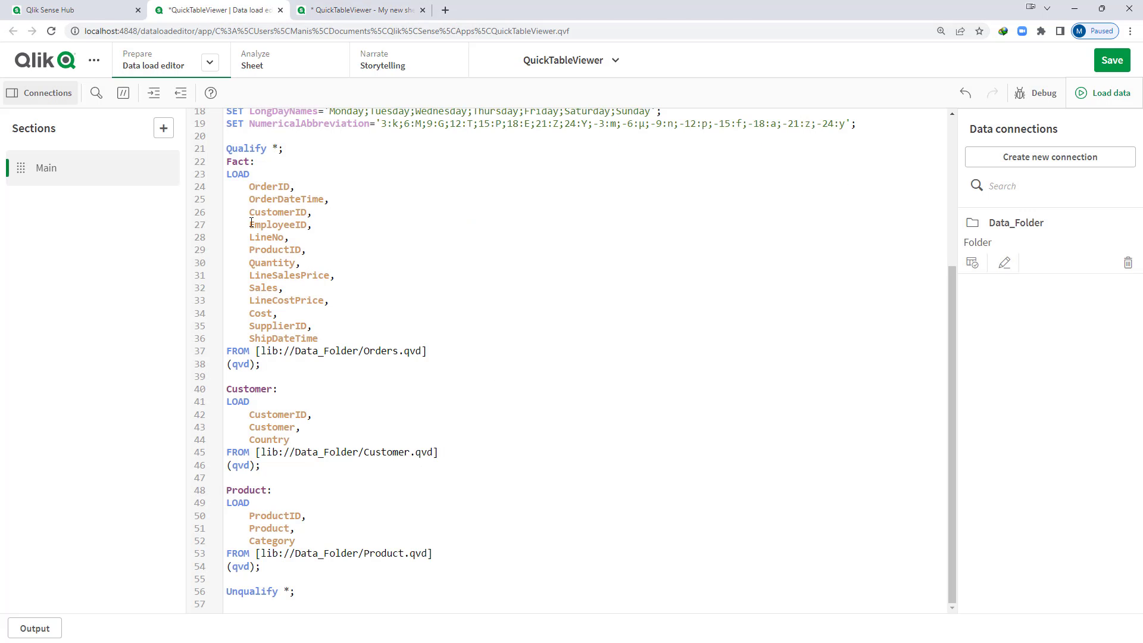
{"action": "type", "text": "//"}
{"action": "left_click", "coordinate": [1101, 94]}
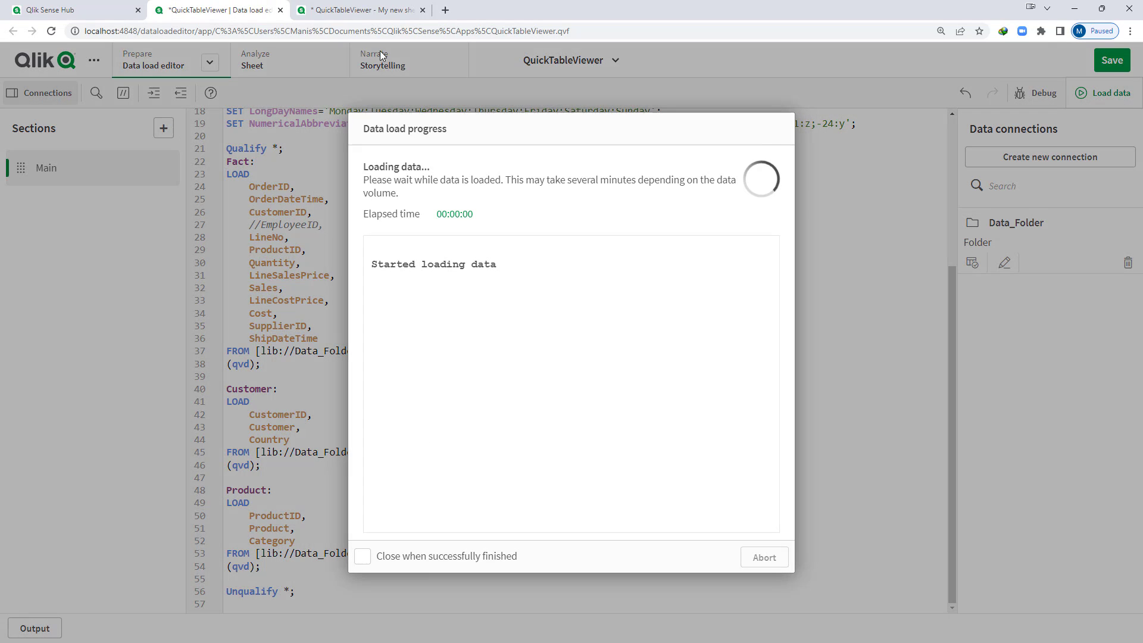
{"action": "left_click", "coordinate": [352, 13]}
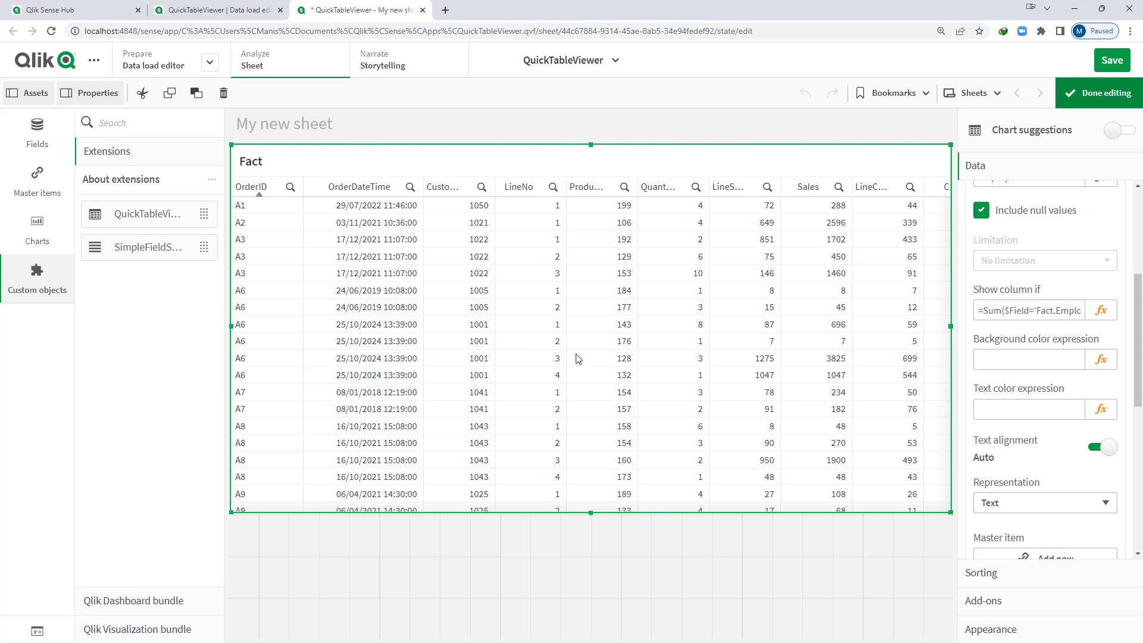
{"action": "left_click", "coordinate": [1100, 93]}
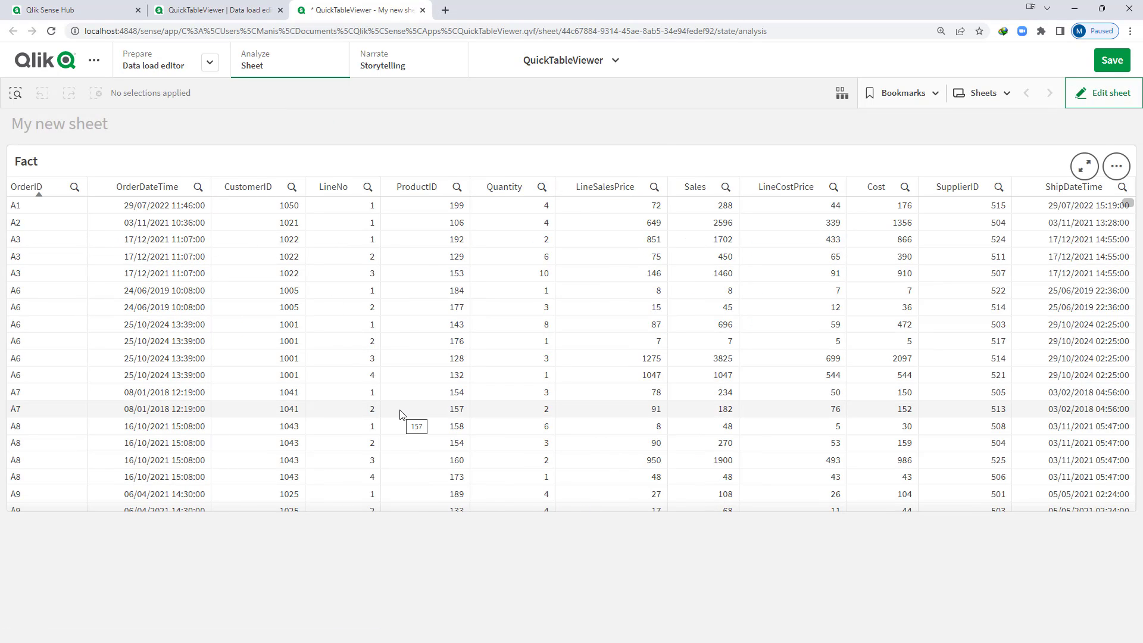
- Uncomment EmployeeID in the Fact load script, reload the data and check the Fact table before returning to the script
{"action": "left_click", "coordinate": [217, 10]}
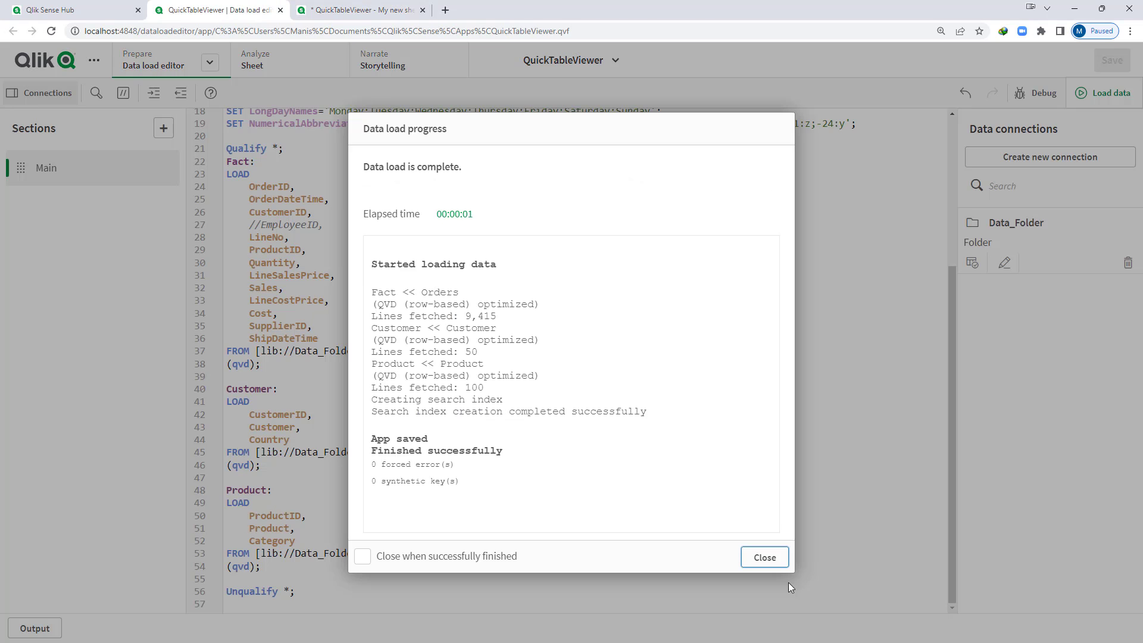
{"action": "left_click", "coordinate": [769, 561]}
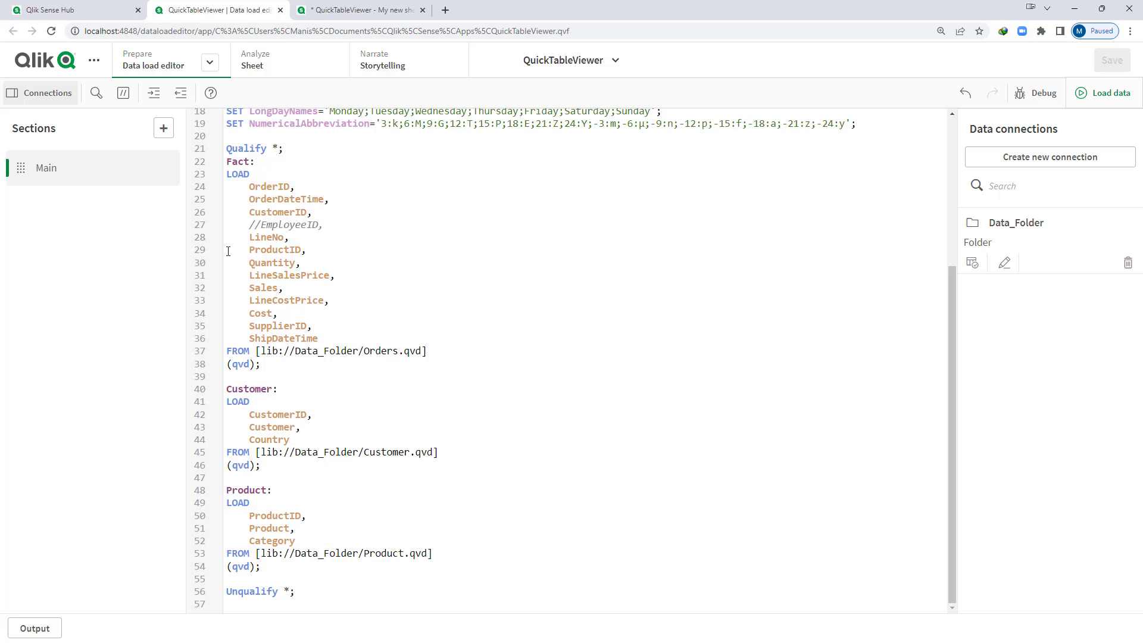
{"action": "key", "text": "BackSpace"}
{"action": "key", "text": "BackSpace"}
{"action": "left_click", "coordinate": [1102, 93]}
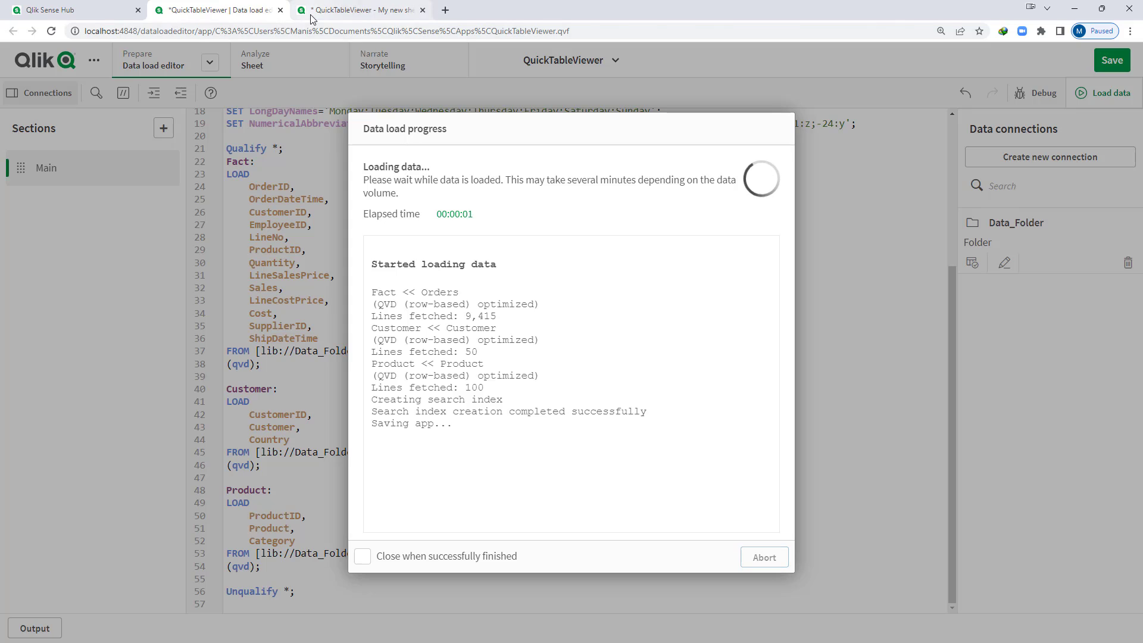
{"action": "left_click", "coordinate": [322, 10]}
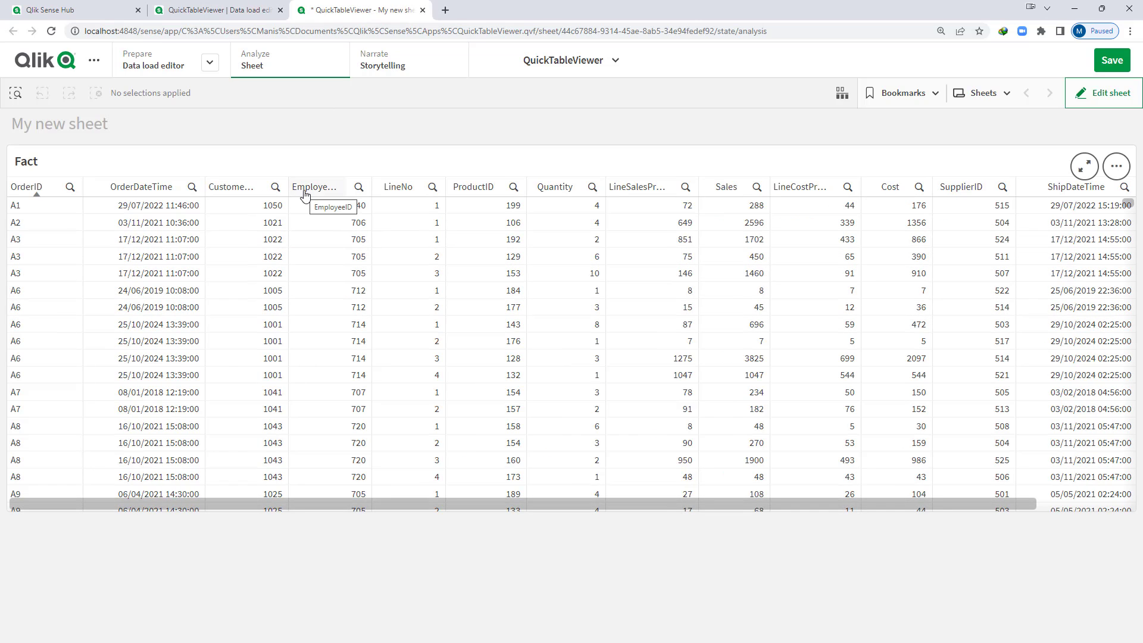
{"action": "key", "text": "ctrl+shift+Tab"}
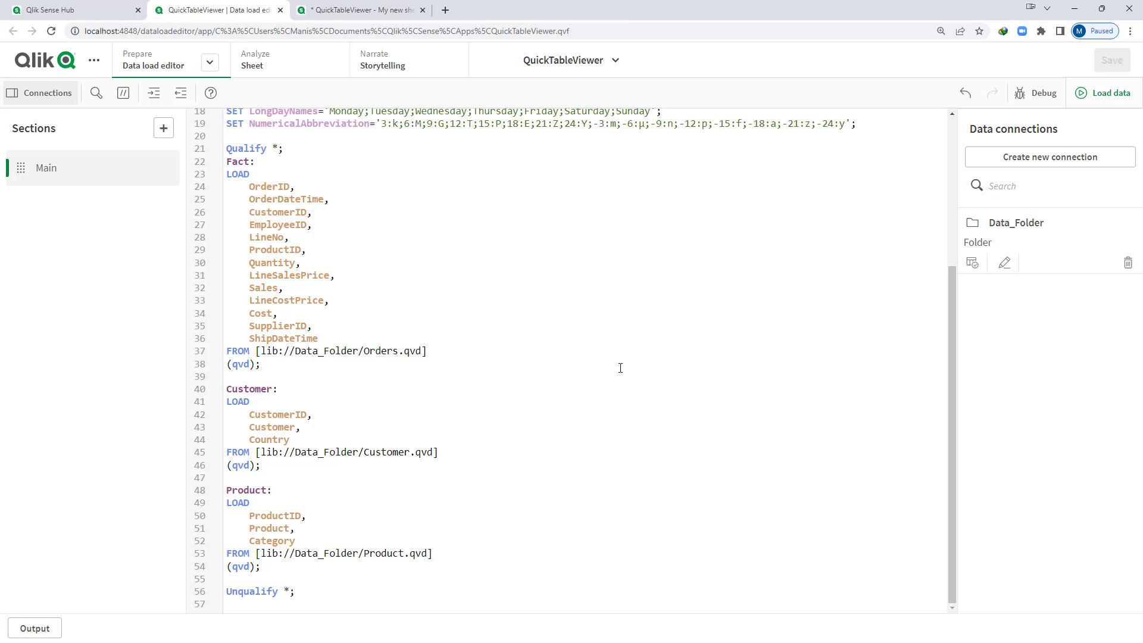